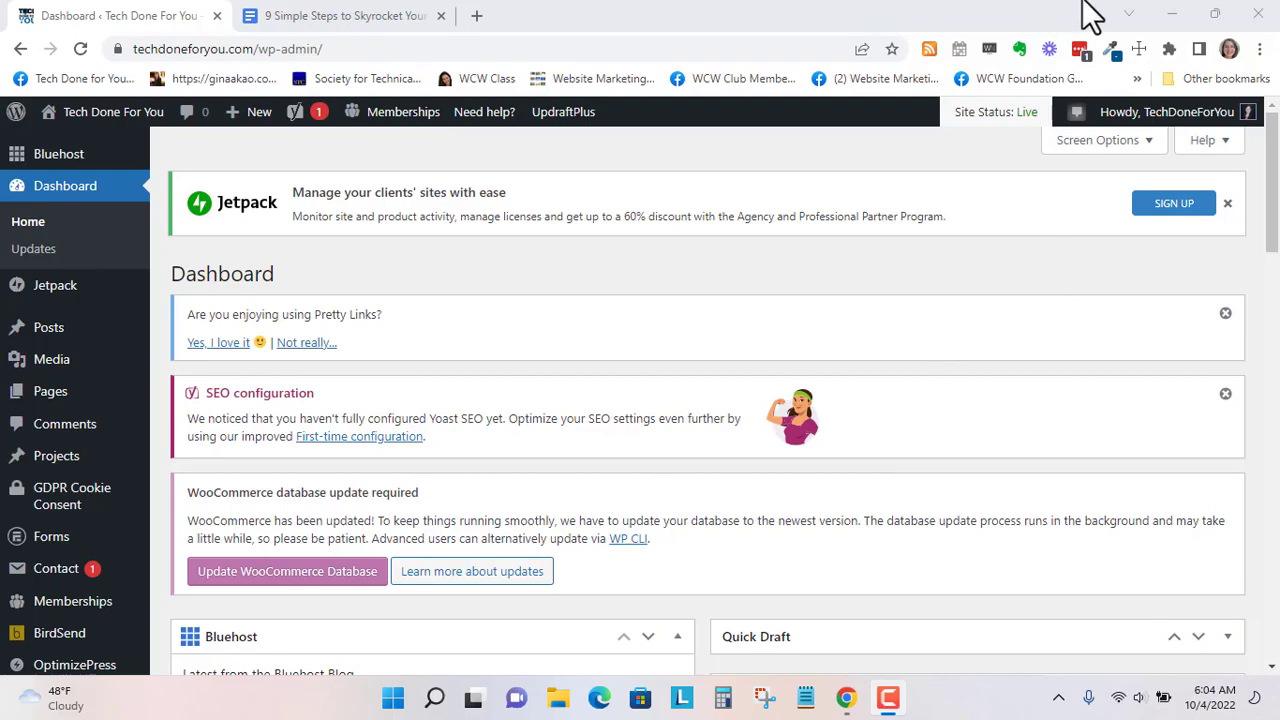
Switch to the Google Docs article and copy its title, "9 Simple Steps to Skyrocket Your Online Course Launch"
click(318, 20)
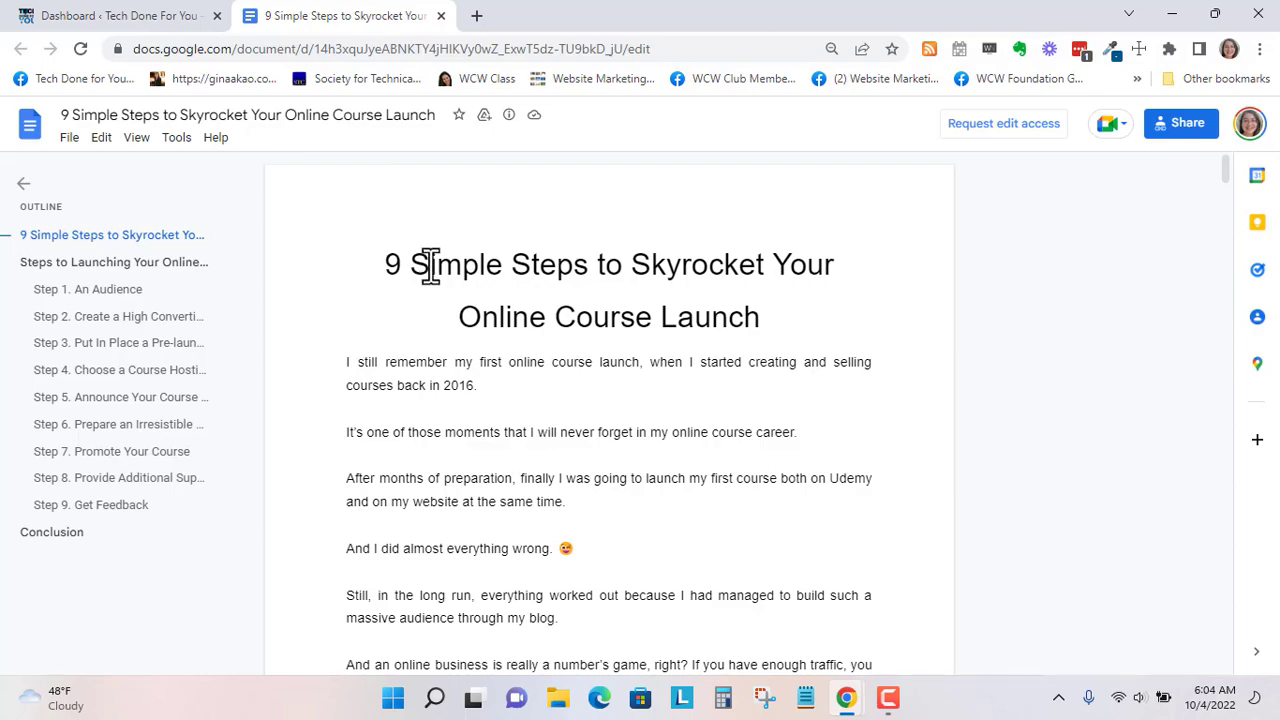
drag(385, 264, 762, 315)
key(ctrl+c)
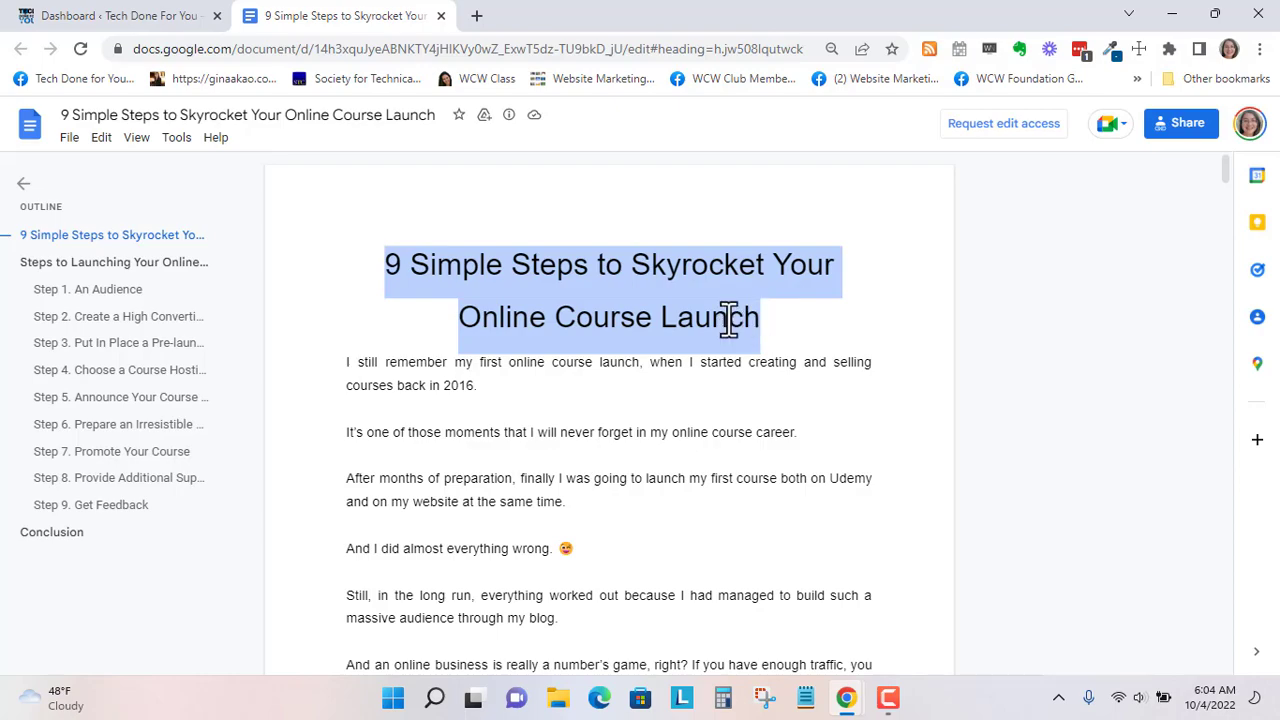
Switch to WordPress, add a new post and paste "9 Simple Steps to Skyrocket Your Online Course Launch" as its title
click(98, 12)
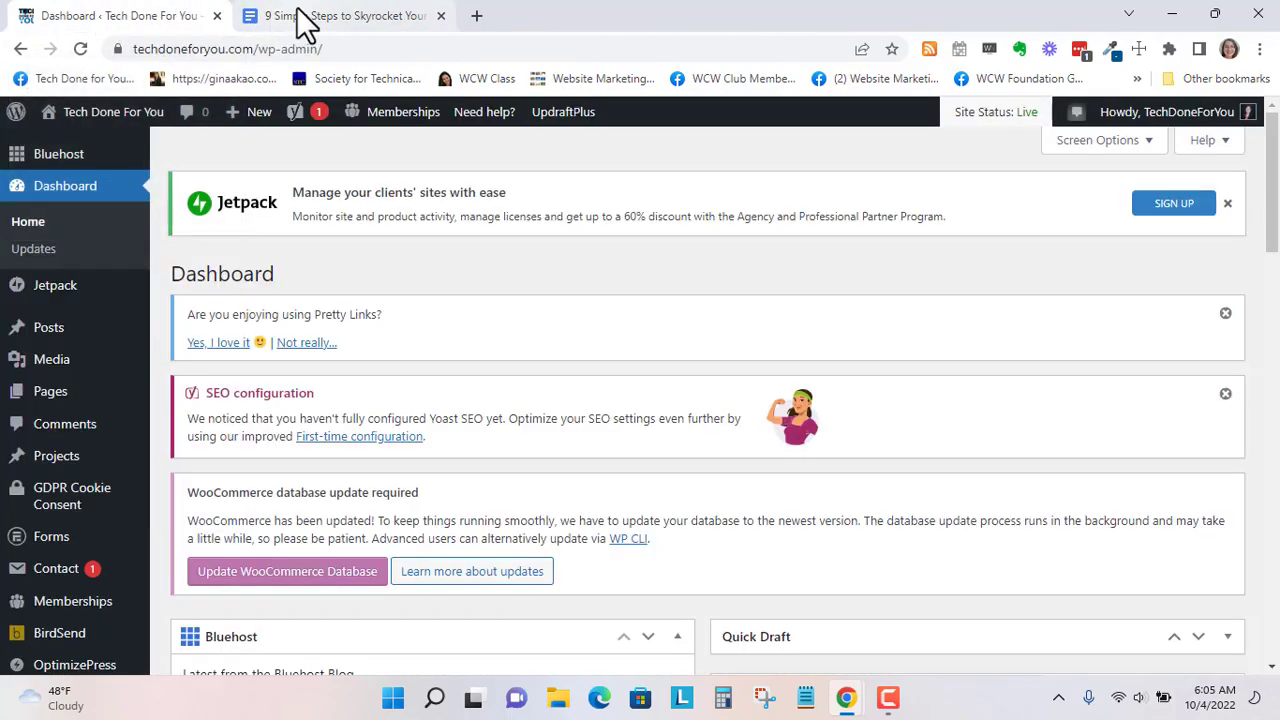
mouse_move(305, 22)
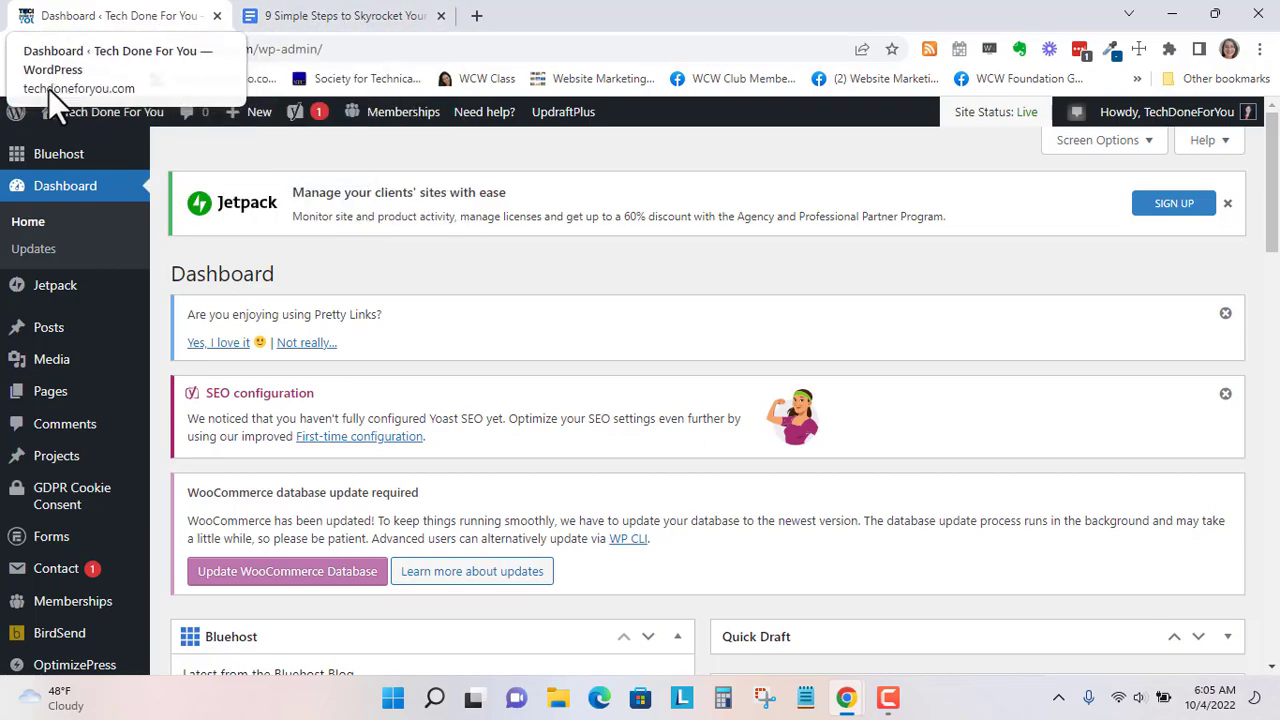
mouse_move(100, 410)
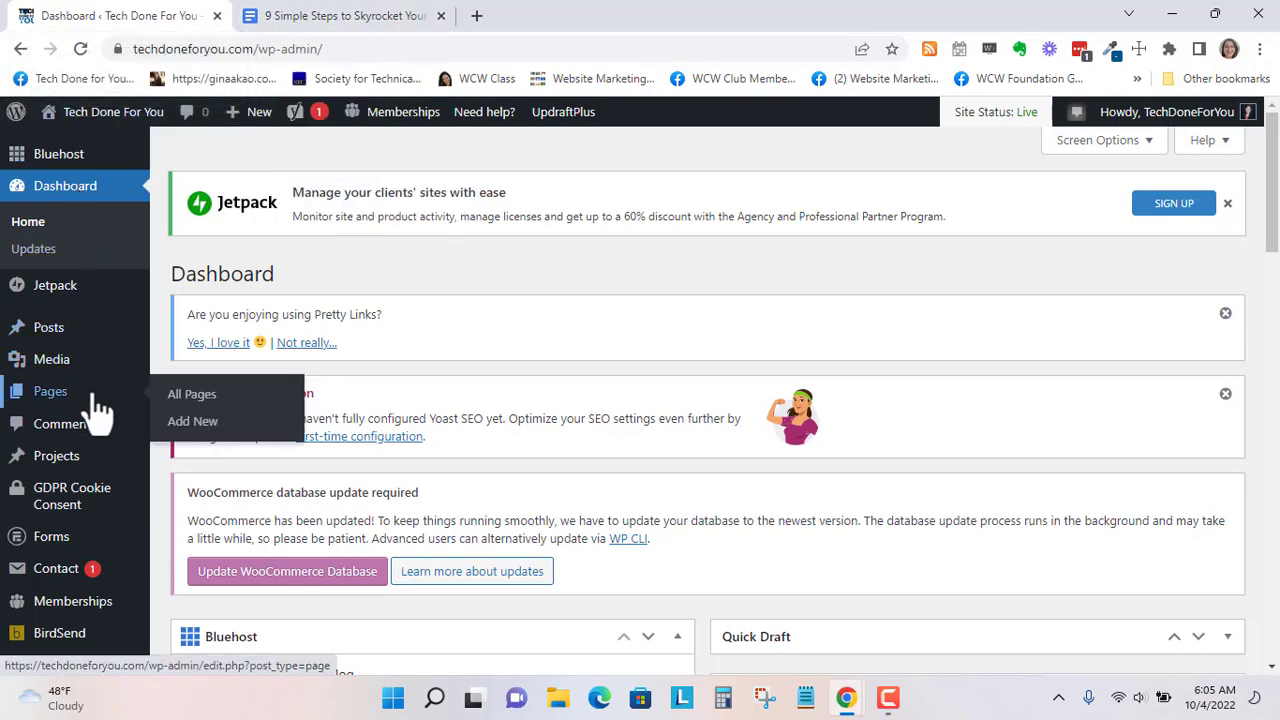
mouse_move(38, 335)
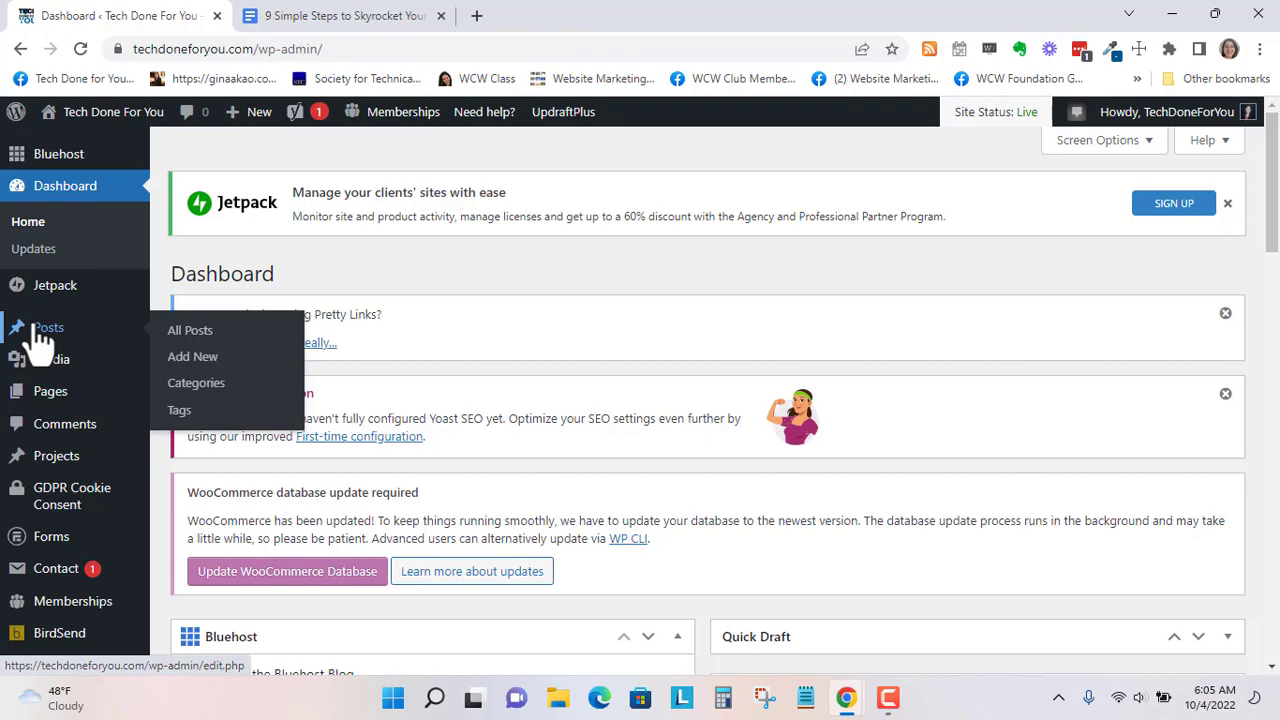
click(207, 378)
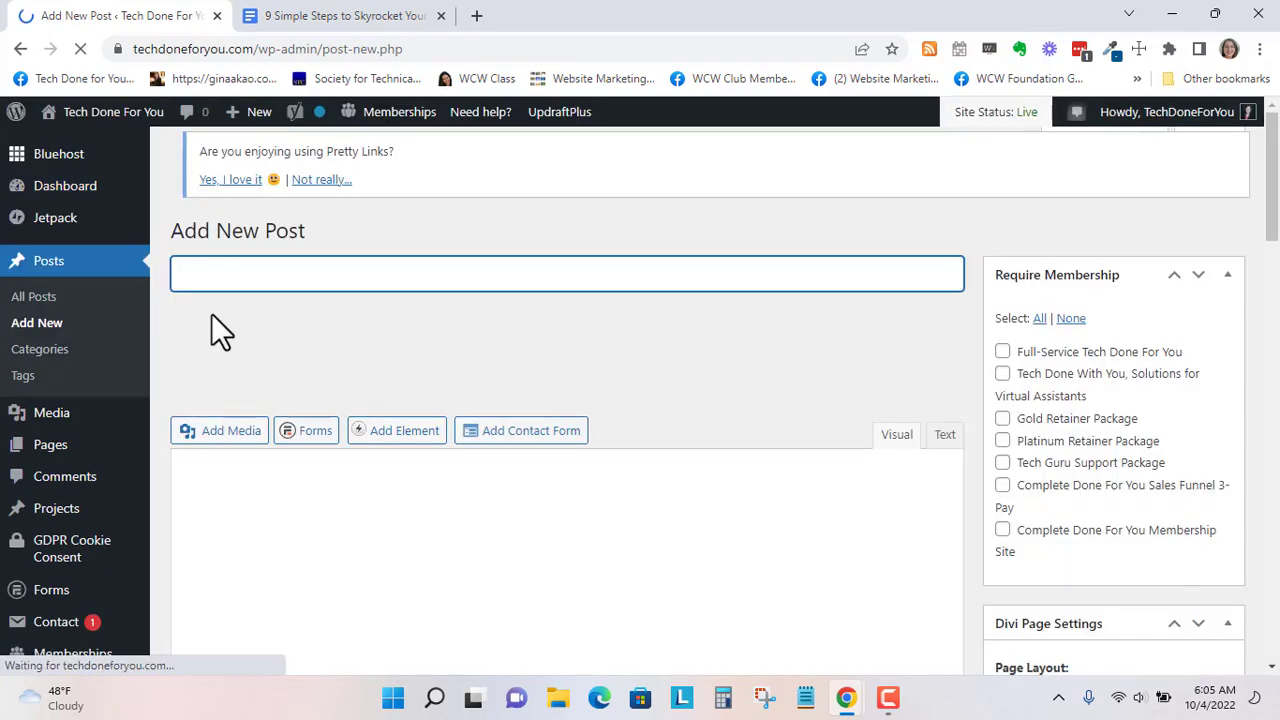
key(ctrl+v)
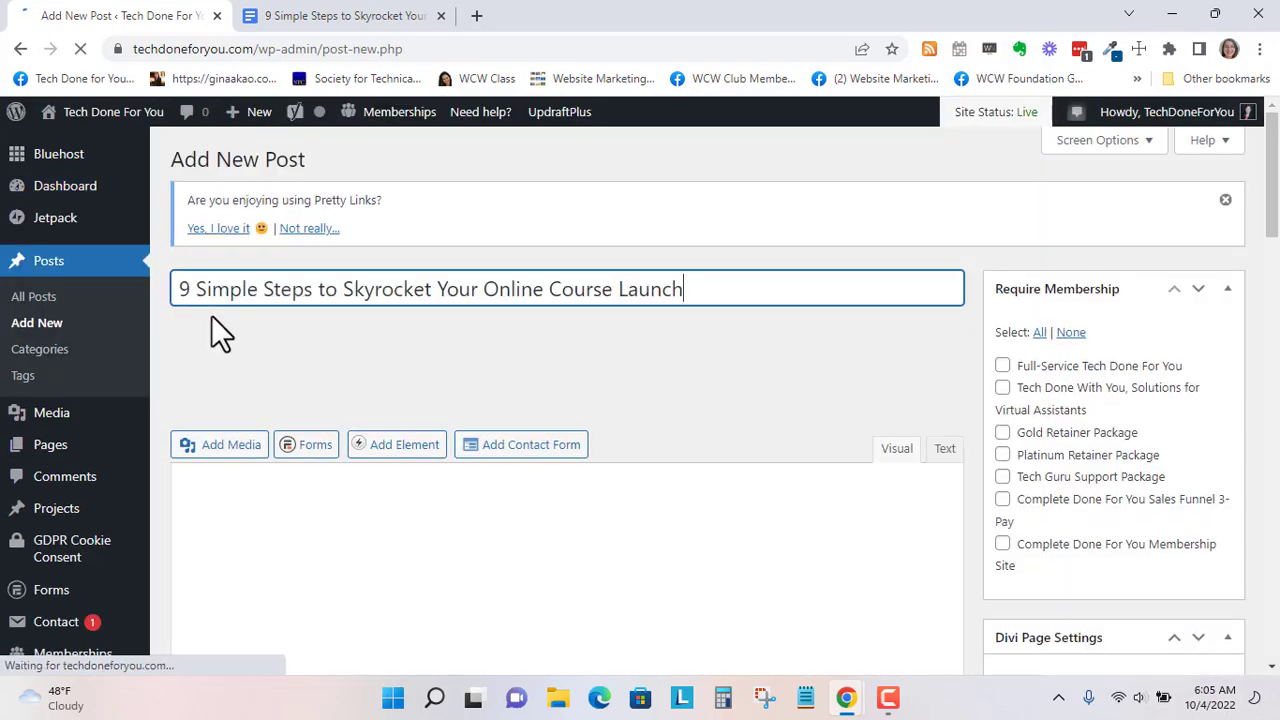
right_click(707, 293)
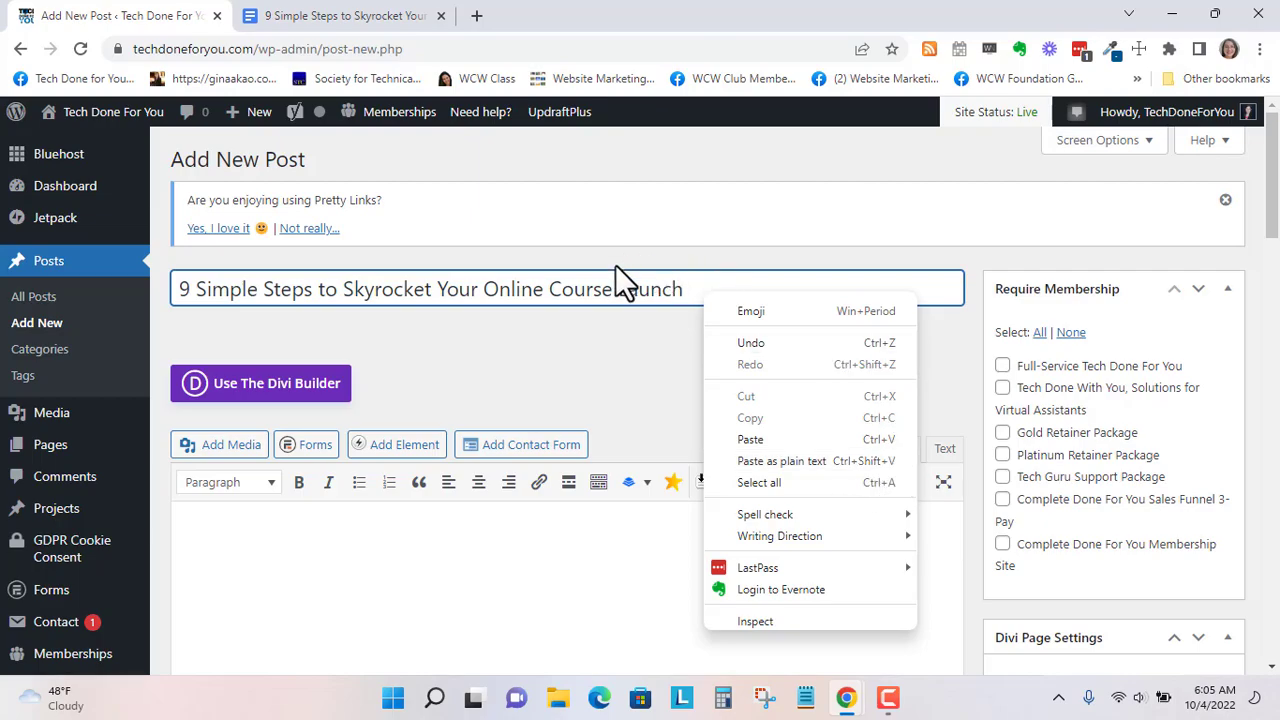
click(614, 289)
Back in the Google Docs article, copy everything below the title, from "I still remember" through the author photo at the end
click(300, 15)
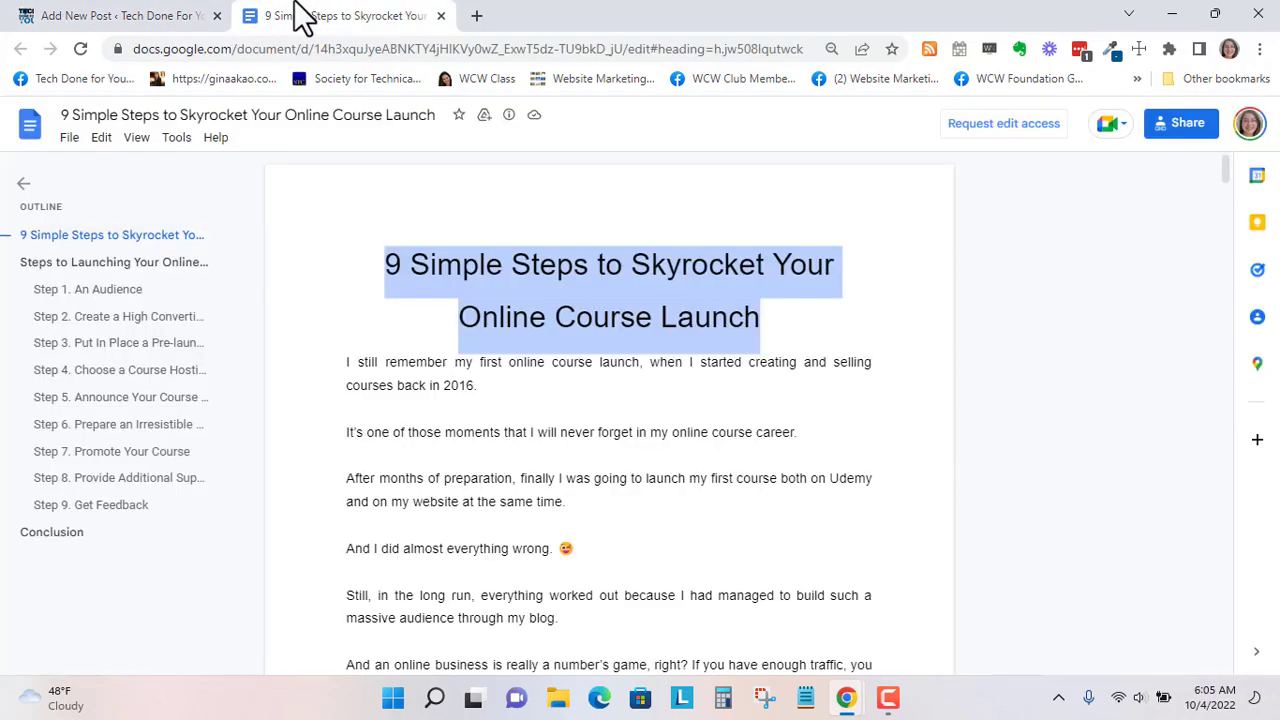
click(465, 390)
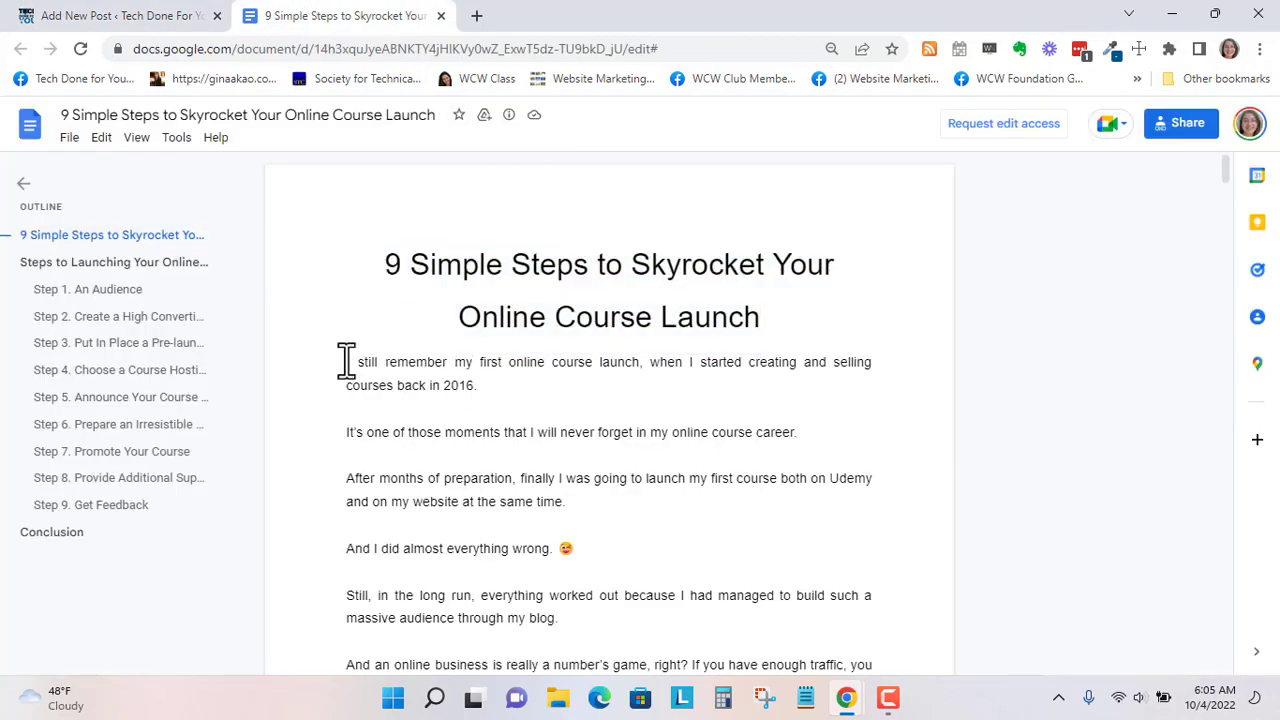
drag(357, 366, 606, 669)
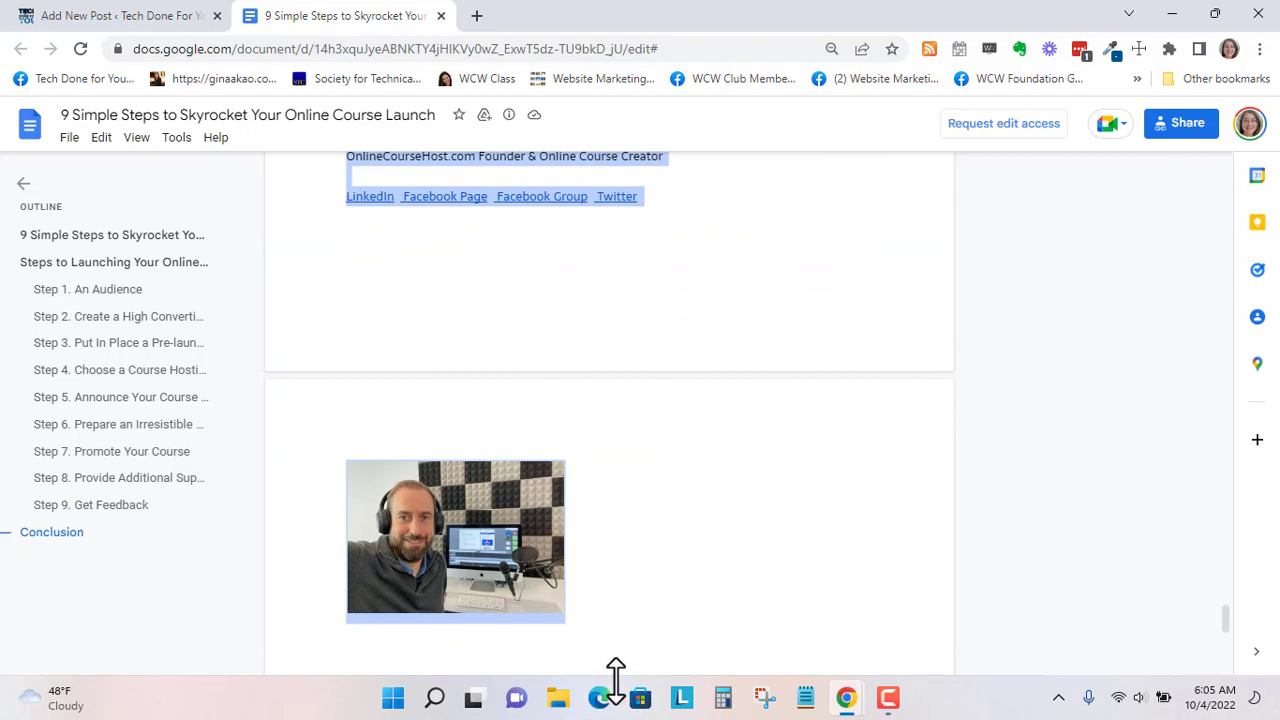
Paste the copied article into the WordPress post's body, using the Visual editor rather than the Text editor
click(104, 16)
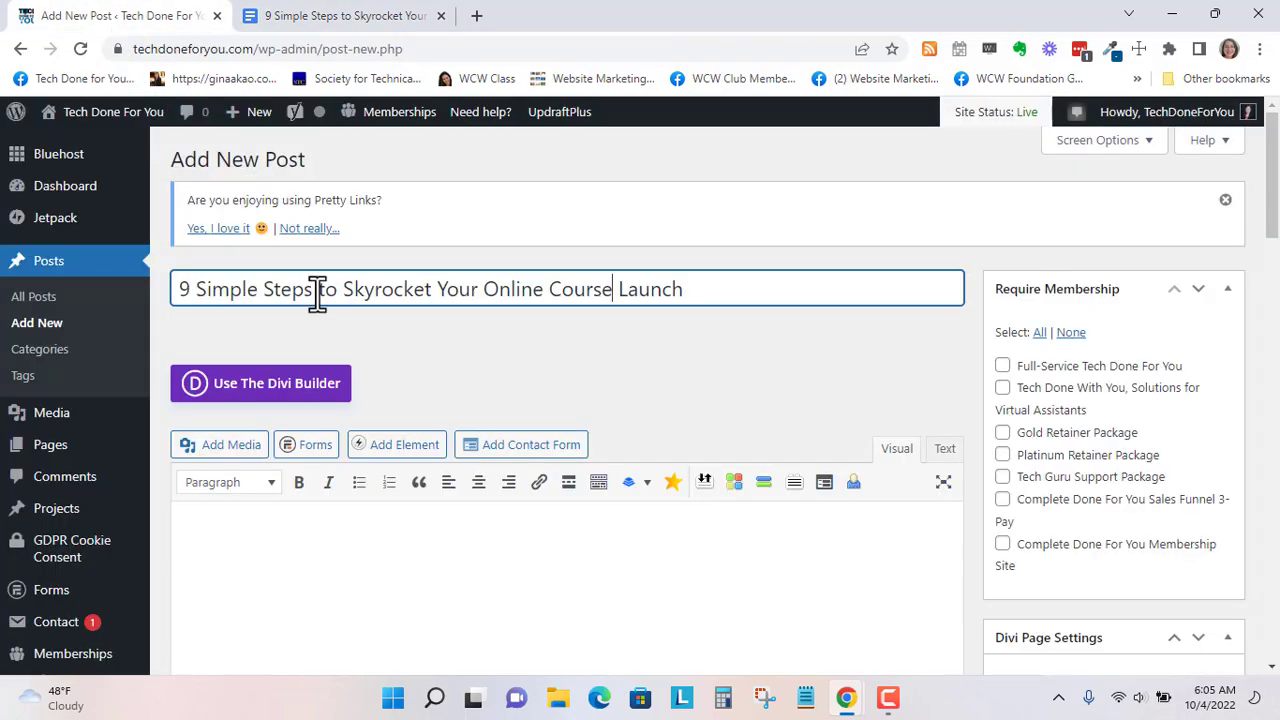
click(272, 547)
scroll(274, 540, down, 2)
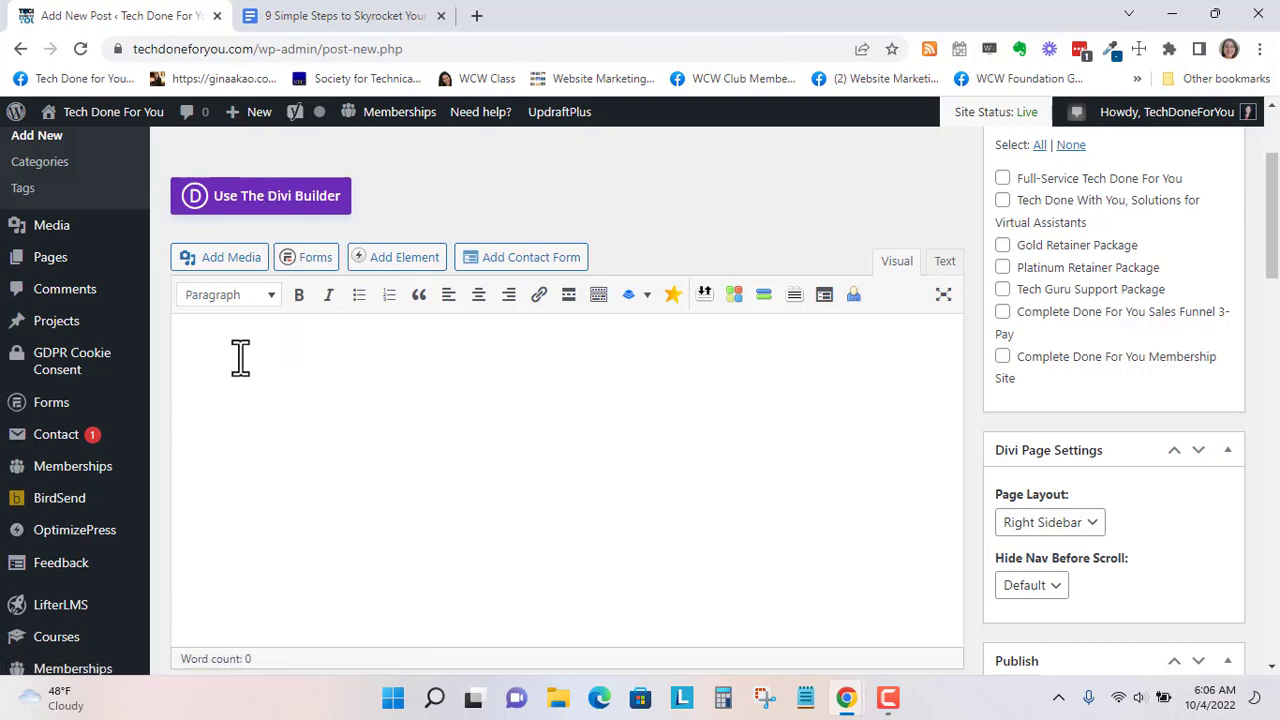
click(945, 262)
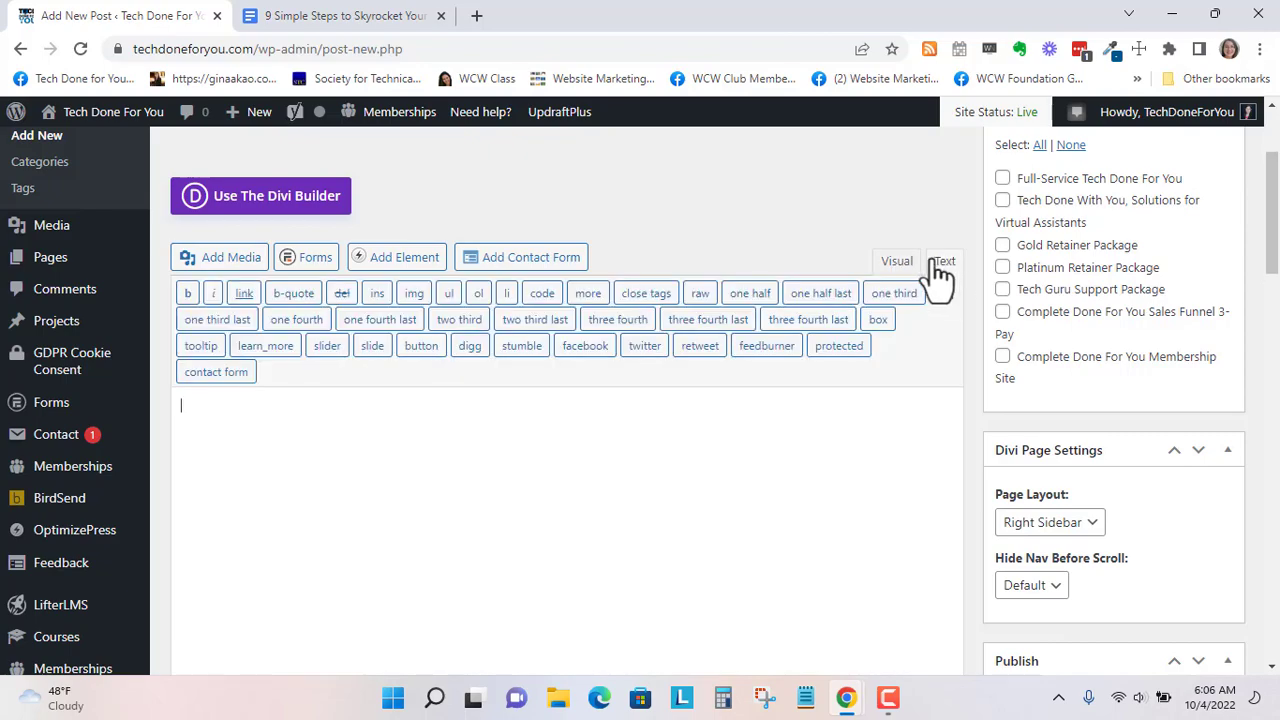
click(896, 263)
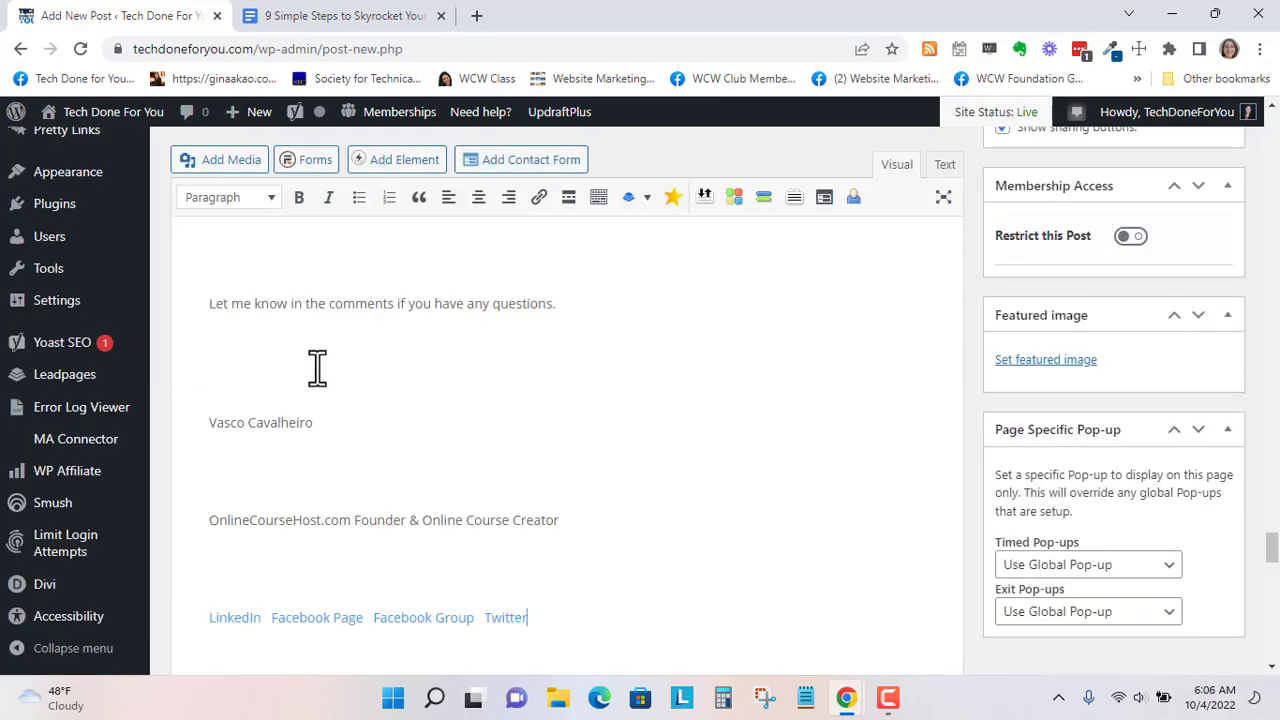
Remove the blank lines between the post's opening paragraphs, from "I still remember" through "And an online business is really a number's game"
scroll(477, 394, up, 6)
scroll(480, 395, up, 10)
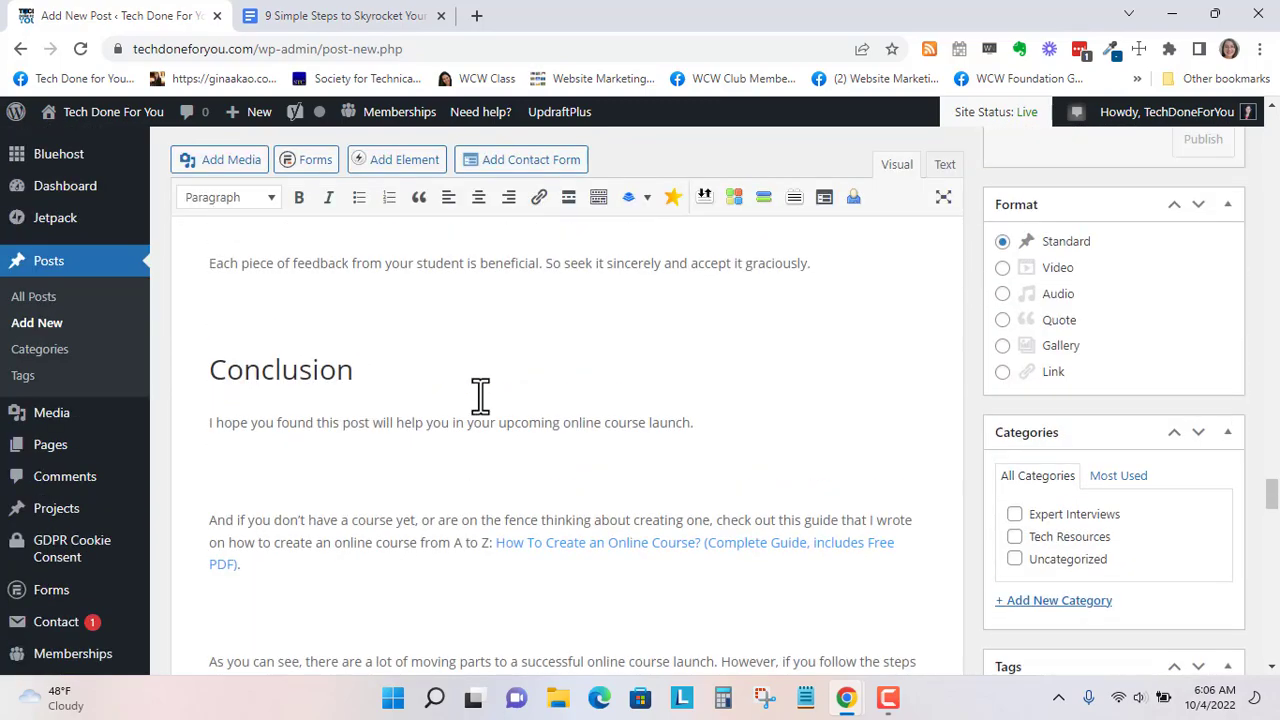
scroll(480, 395, up, 12)
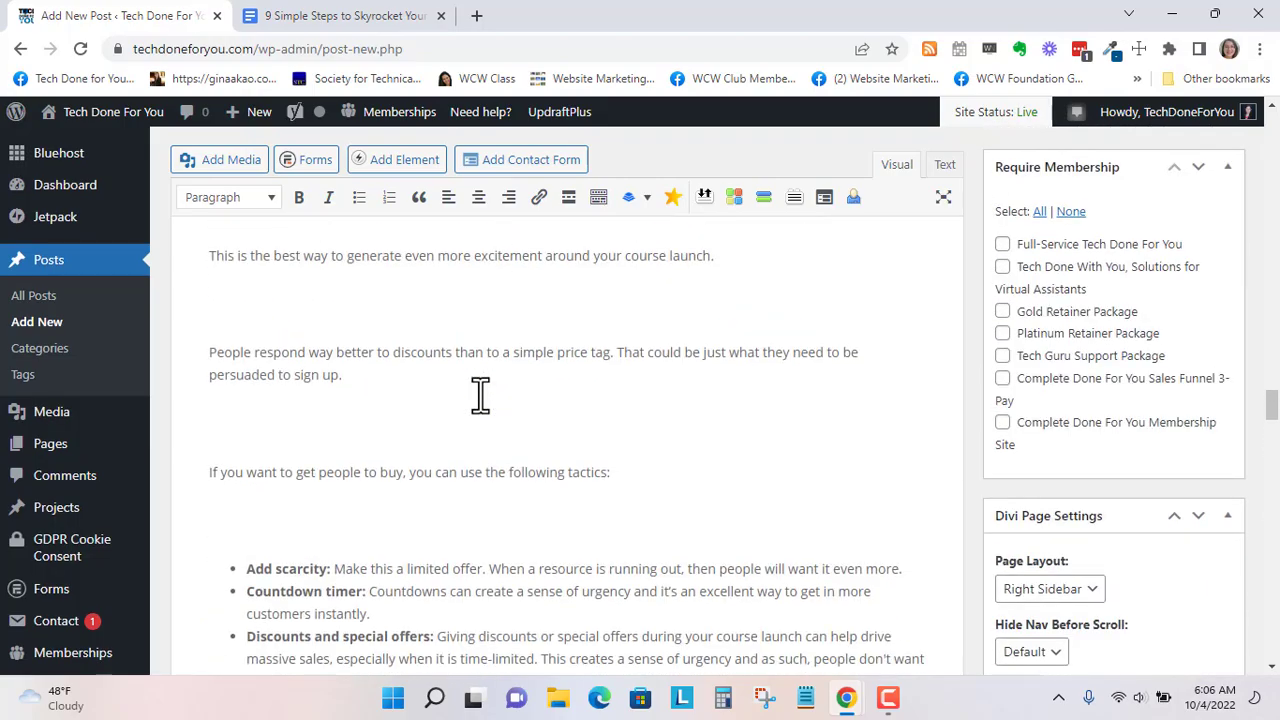
scroll(480, 393, up, 12)
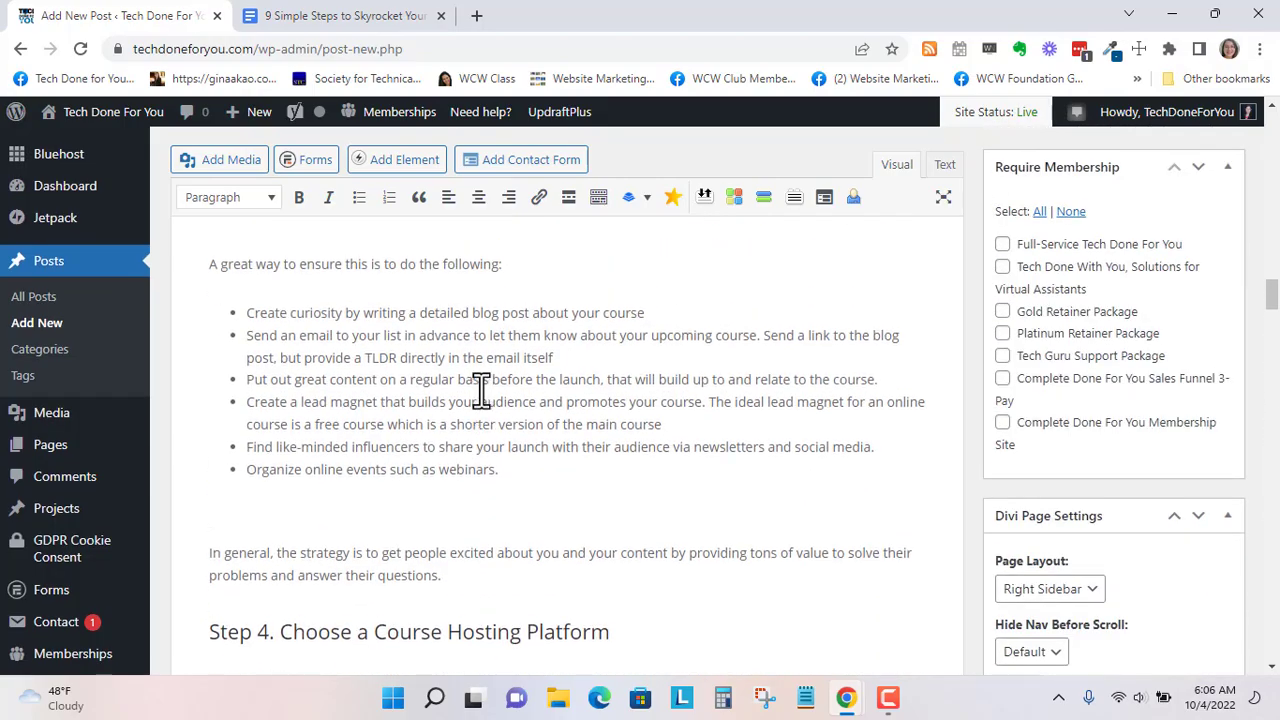
scroll(481, 390, up, 12)
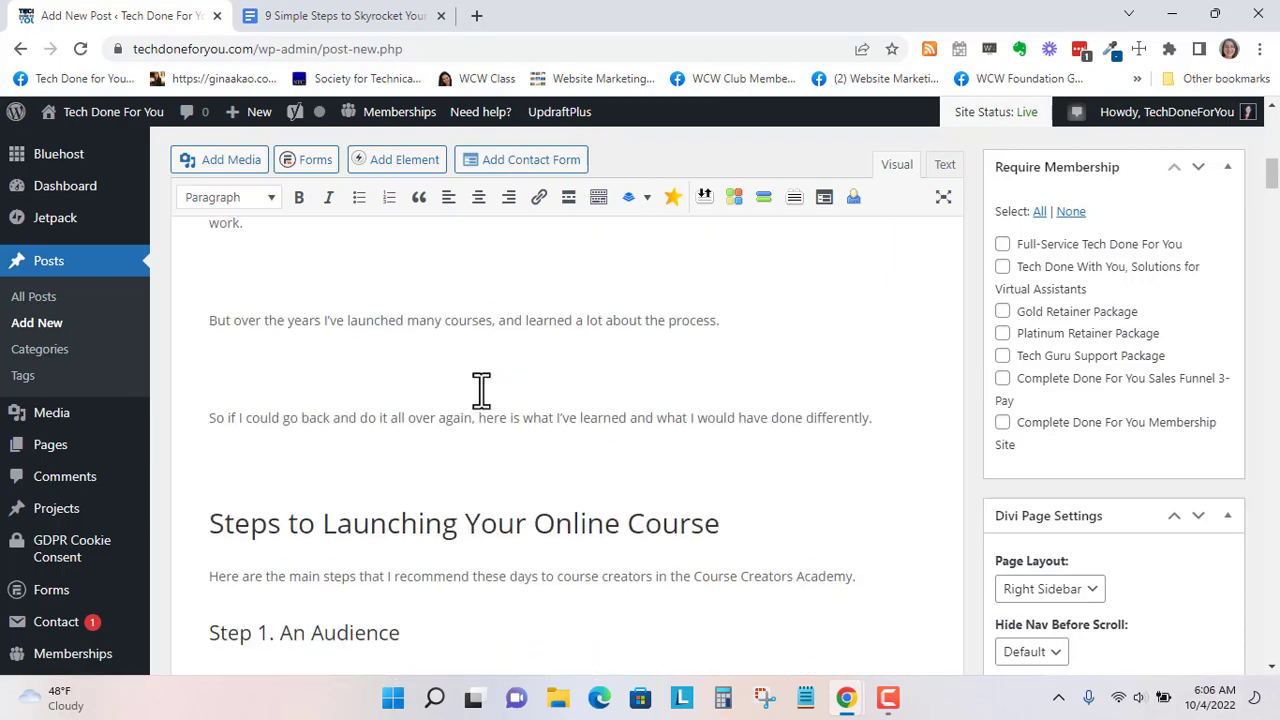
scroll(477, 388, down, 1)
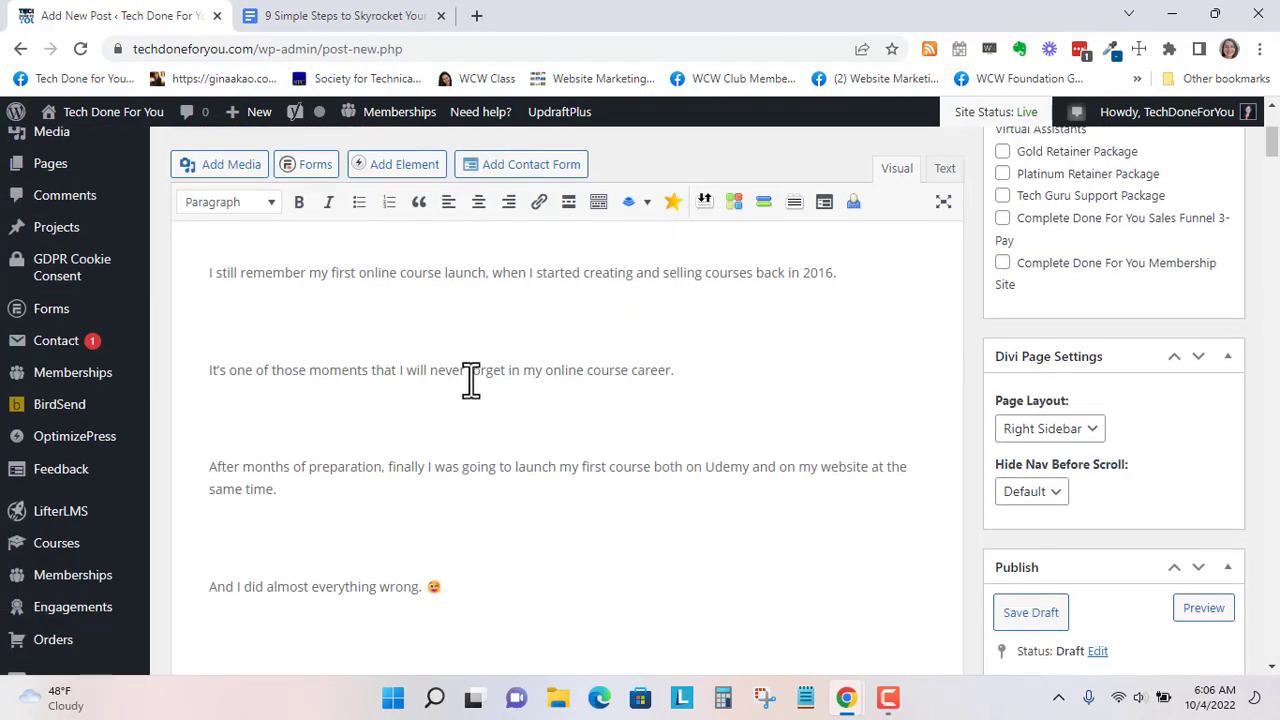
click(307, 329)
key(BackSpace)
click(276, 395)
key(BackSpace)
key(BackSpace)
click(262, 500)
key(BackSpace)
scroll(268, 500, down, 1)
click(257, 460)
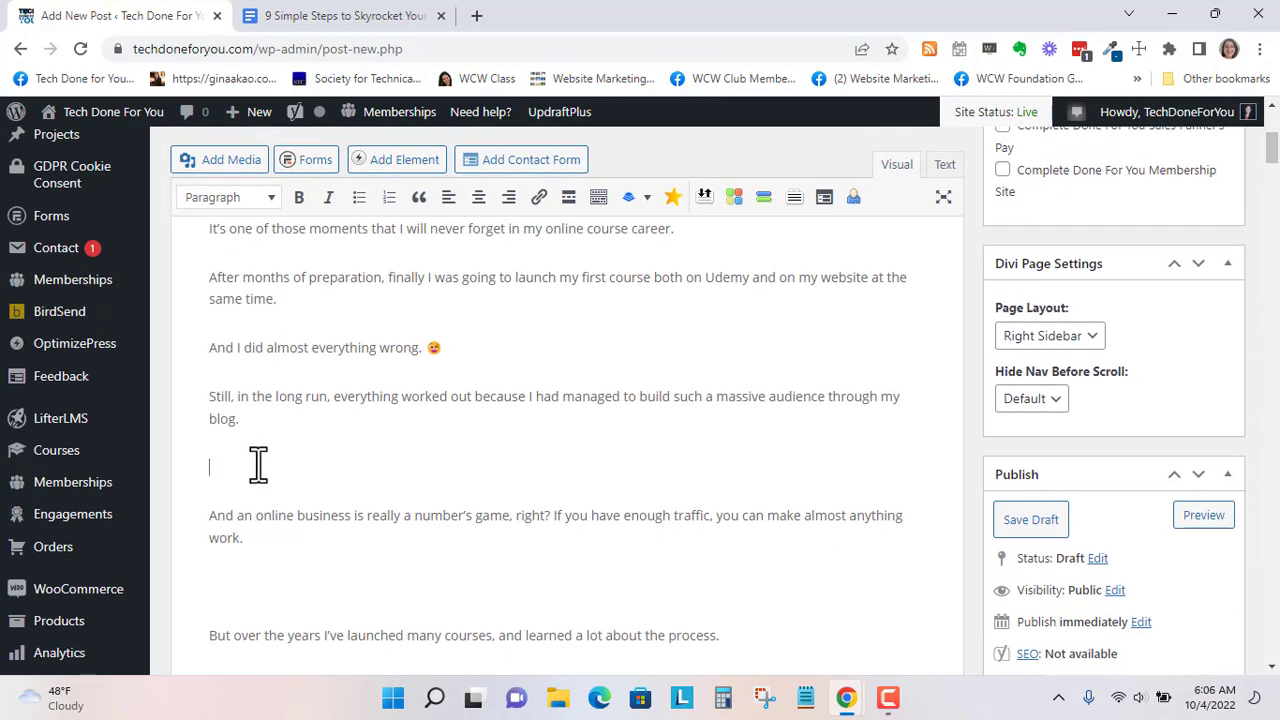
key(BackSpace)
Remove the remaining introduction blank lines, from "And an online business" down to the heading "Steps to Launching Your Online Course"
click(251, 541)
key(BackSpace)
scroll(293, 541, down, 1)
click(283, 494)
key(BackSpace)
key(BackSpace)
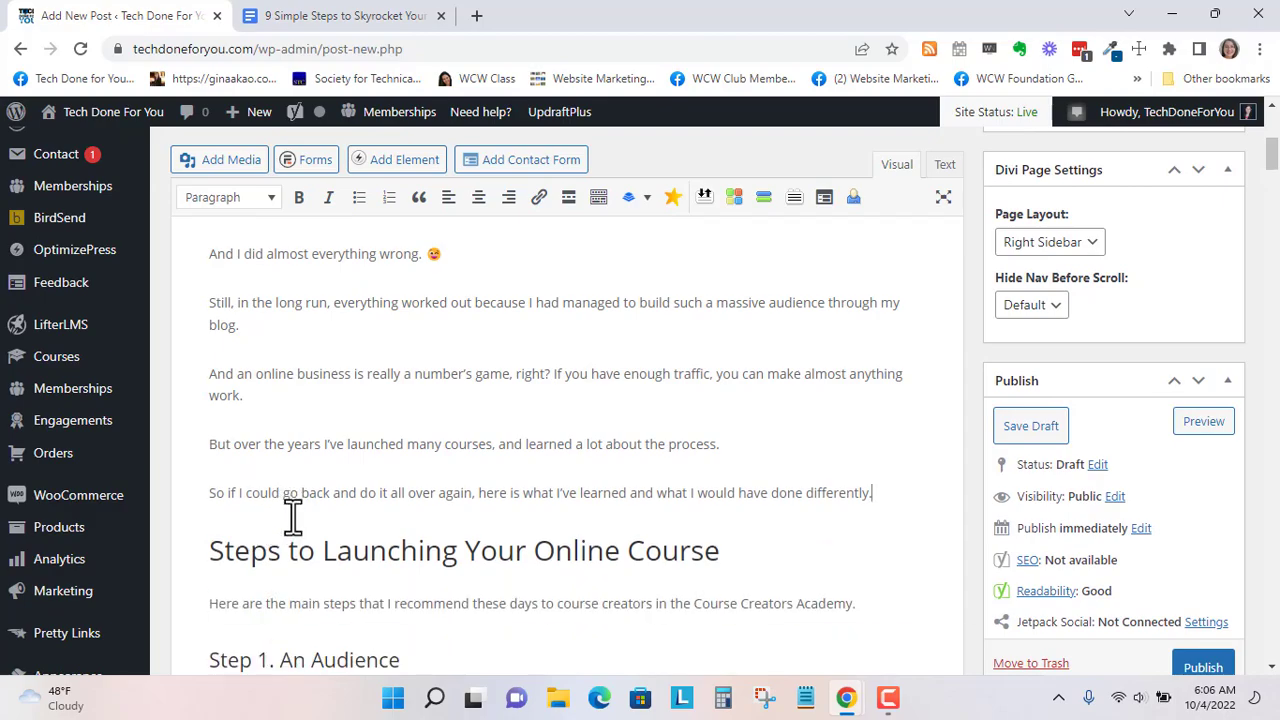
Change the heading "Steps to Launching Your Online Course" from Heading 1 to Heading 2
scroll(310, 450, down, 2)
click(335, 360)
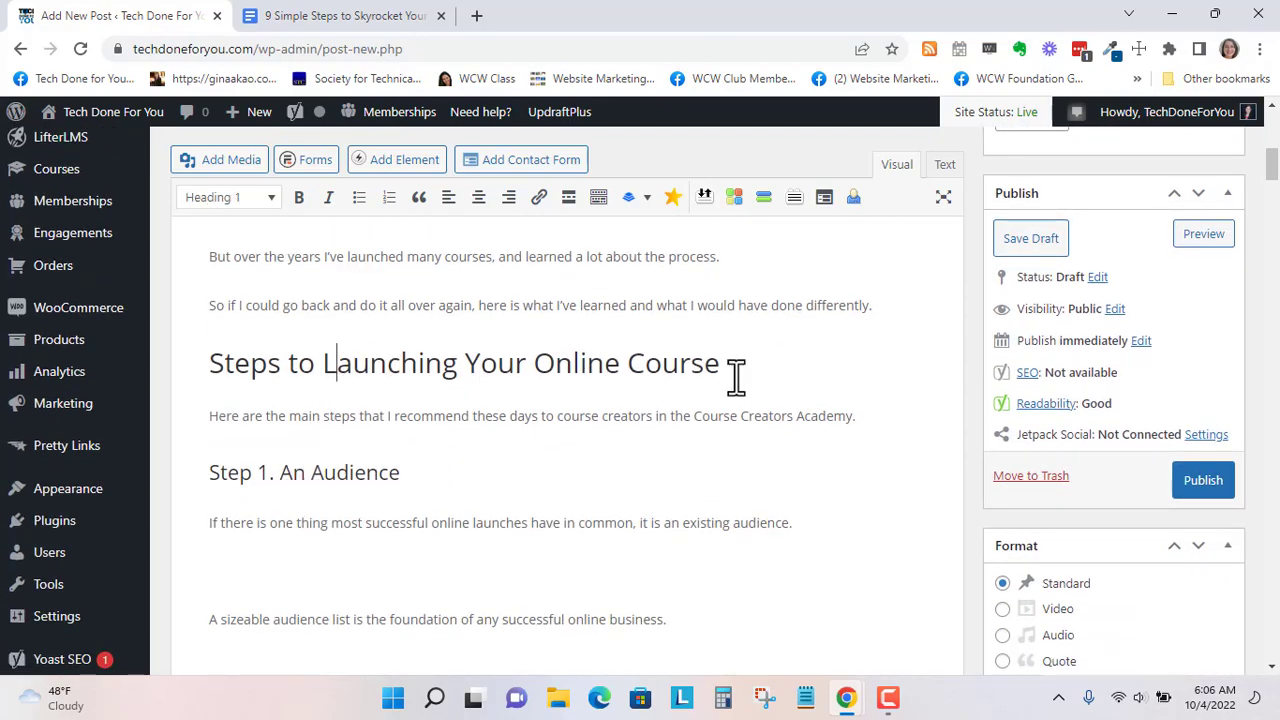
drag(727, 368, 191, 383)
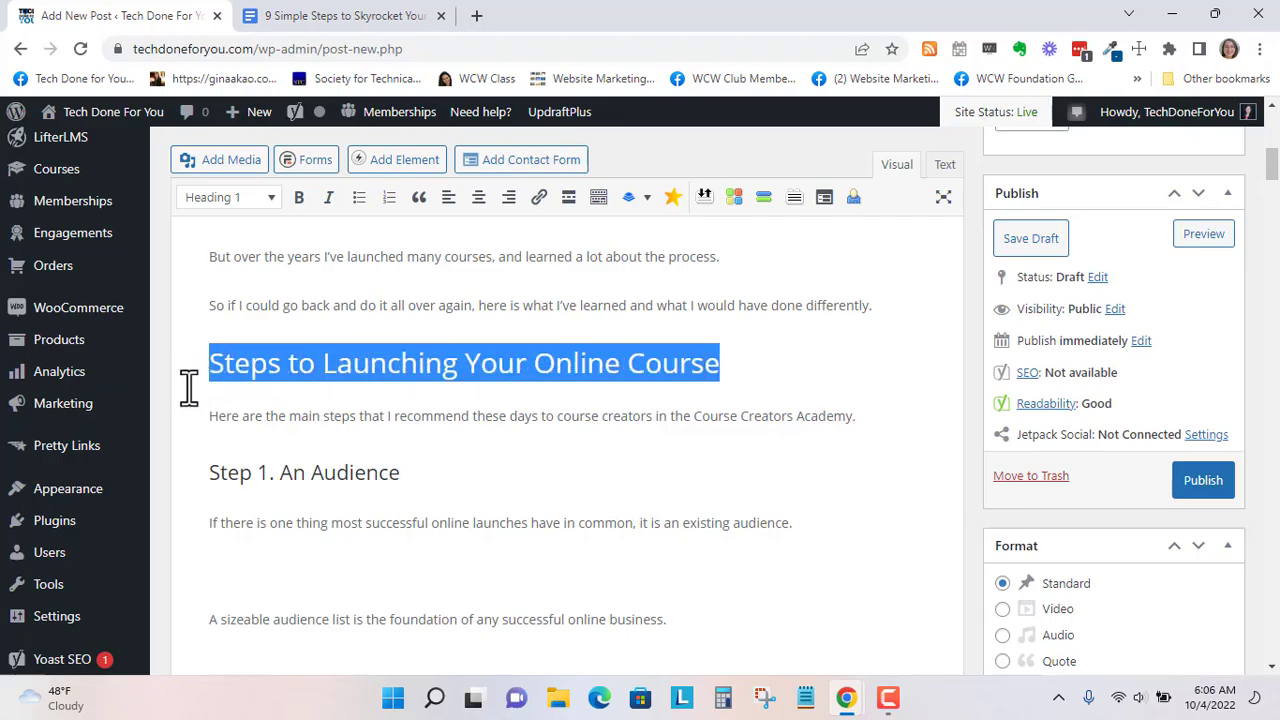
scroll(549, 434, up, 3)
scroll(414, 271, up, 2)
scroll(414, 277, down, 6)
click(234, 199)
click(258, 310)
Check the "Step 1. An Audience" heading level and remove the blank lines below it down to "Before launching your course"
click(379, 377)
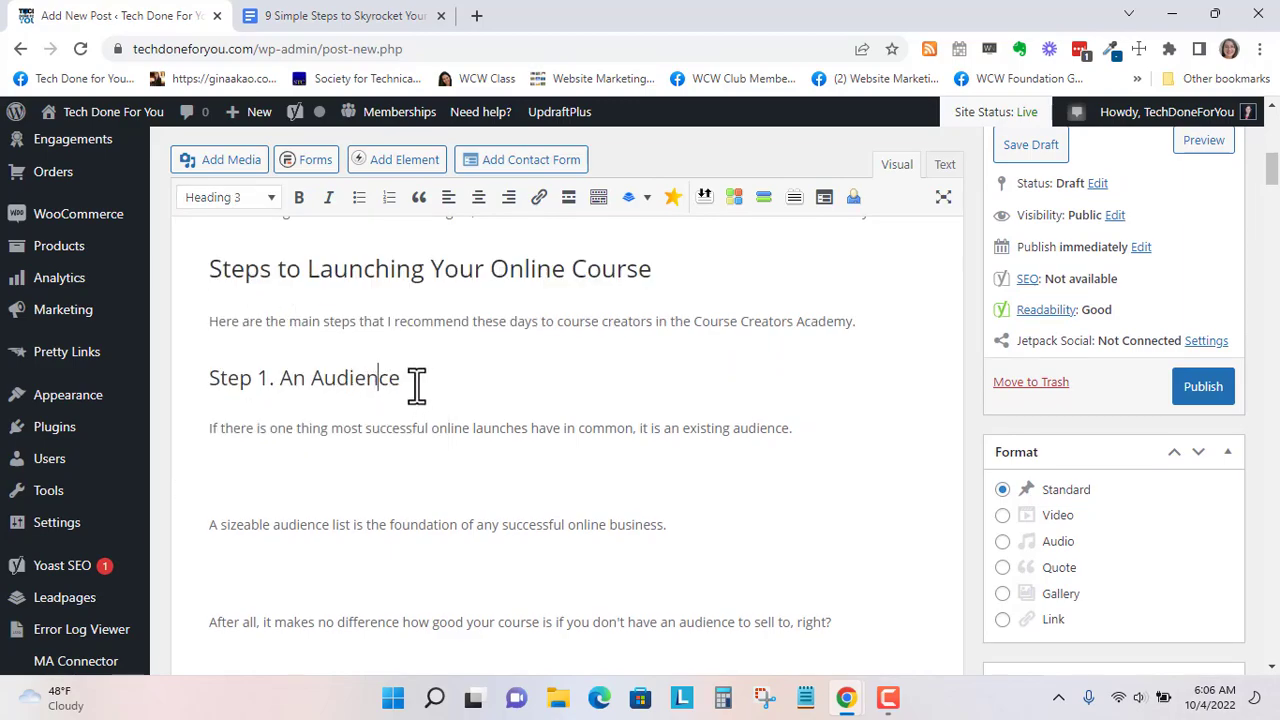
scroll(415, 381, down, 2)
click(329, 300)
key(BackSpace)
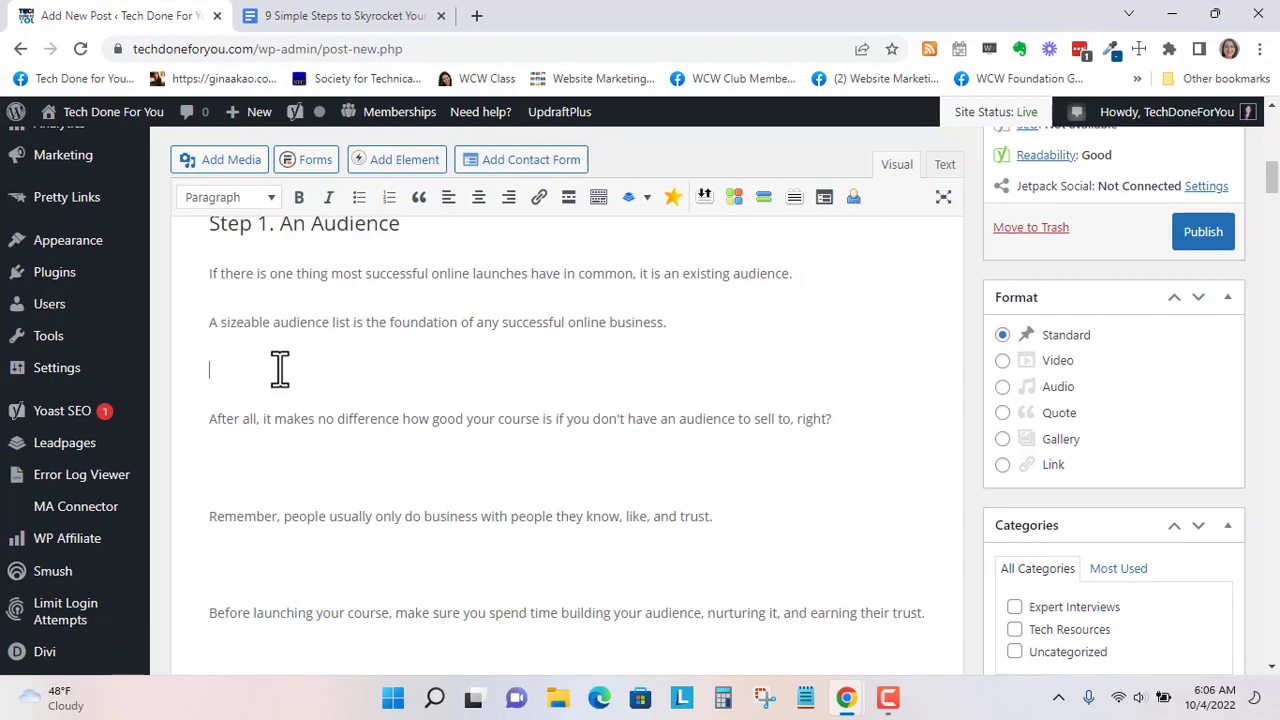
key(BackSpace)
click(257, 426)
key(BackSpace)
click(251, 480)
key(BackSpace)
Remove the rest of Step 1's blank lines, from "Before launching your course" down to the Step 2 heading
scroll(271, 486, down, 2)
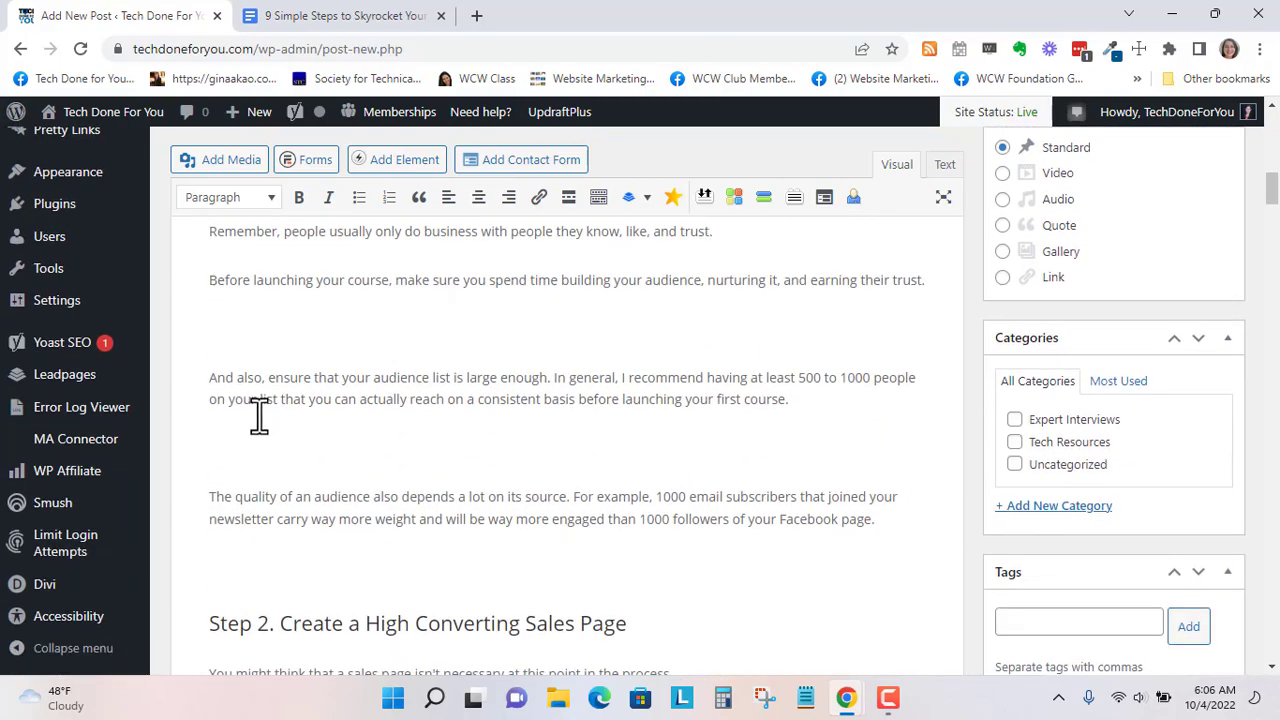
click(266, 337)
key(BackSpace)
click(251, 414)
key(BackSpace)
scroll(284, 442, down, 1)
click(256, 378)
key(BackSpace)
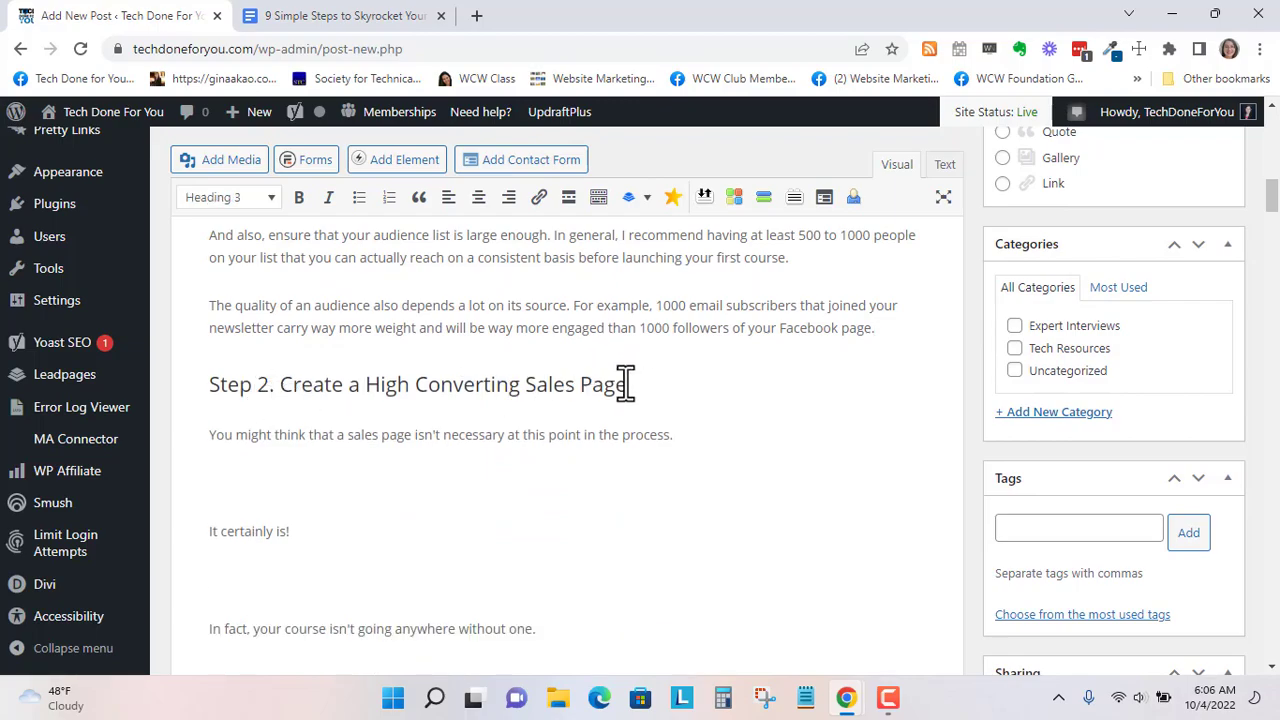
Remove the blank lines in the Step 2 section from "You might think" down to "You'll want to directly call out"
scroll(543, 391, down, 1)
click(305, 395)
key(BackSpace)
click(266, 447)
key(BackSpace)
scroll(268, 449, down, 1)
click(265, 410)
key(BackSpace)
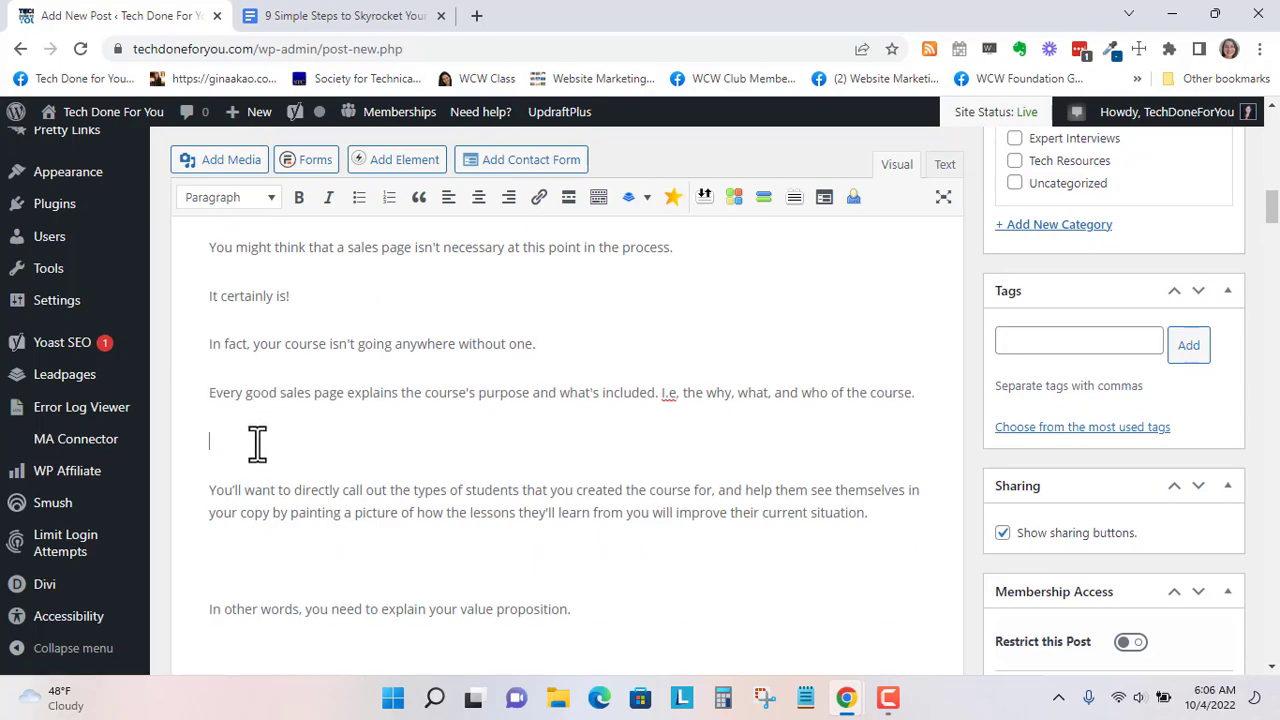
key(BackSpace)
Remove the rest of Step 2's blank lines, from "You'll want to directly call out" down to the Step 3 heading
scroll(268, 447, down, 3)
click(251, 325)
key(BackSpace)
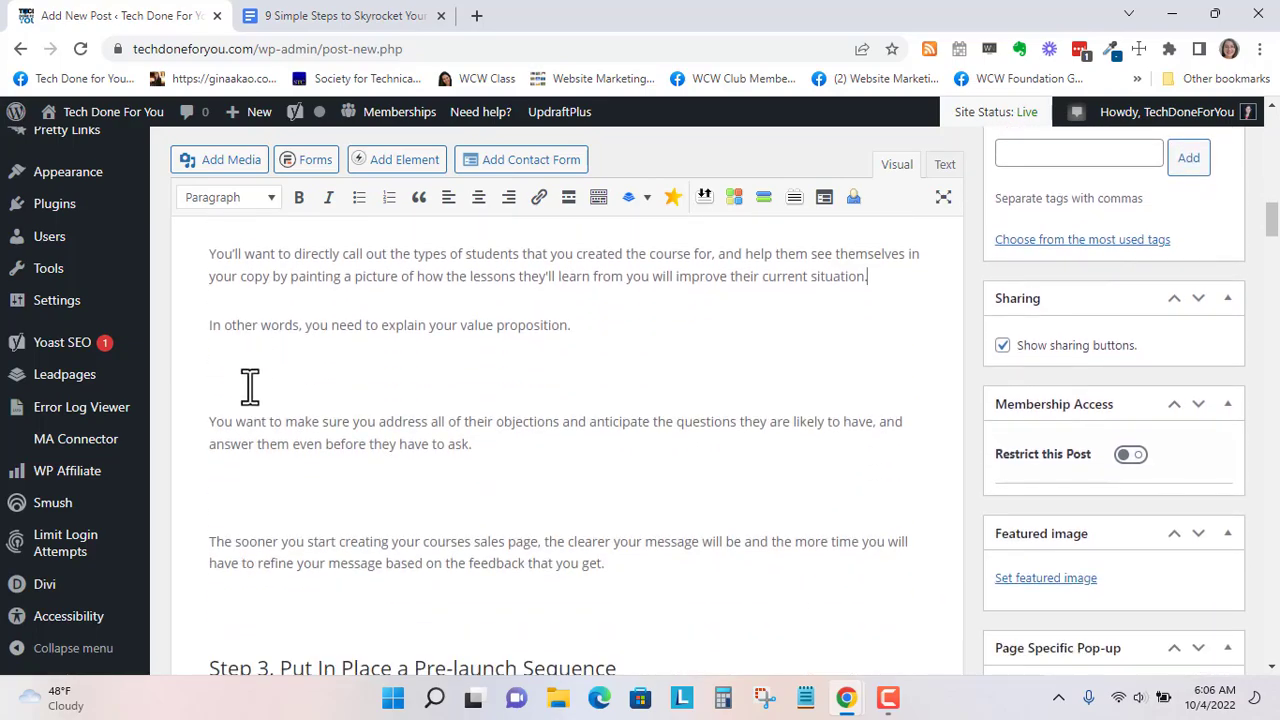
click(251, 387)
key(BackSpace)
click(249, 443)
key(BackSpace)
scroll(262, 437, down, 2)
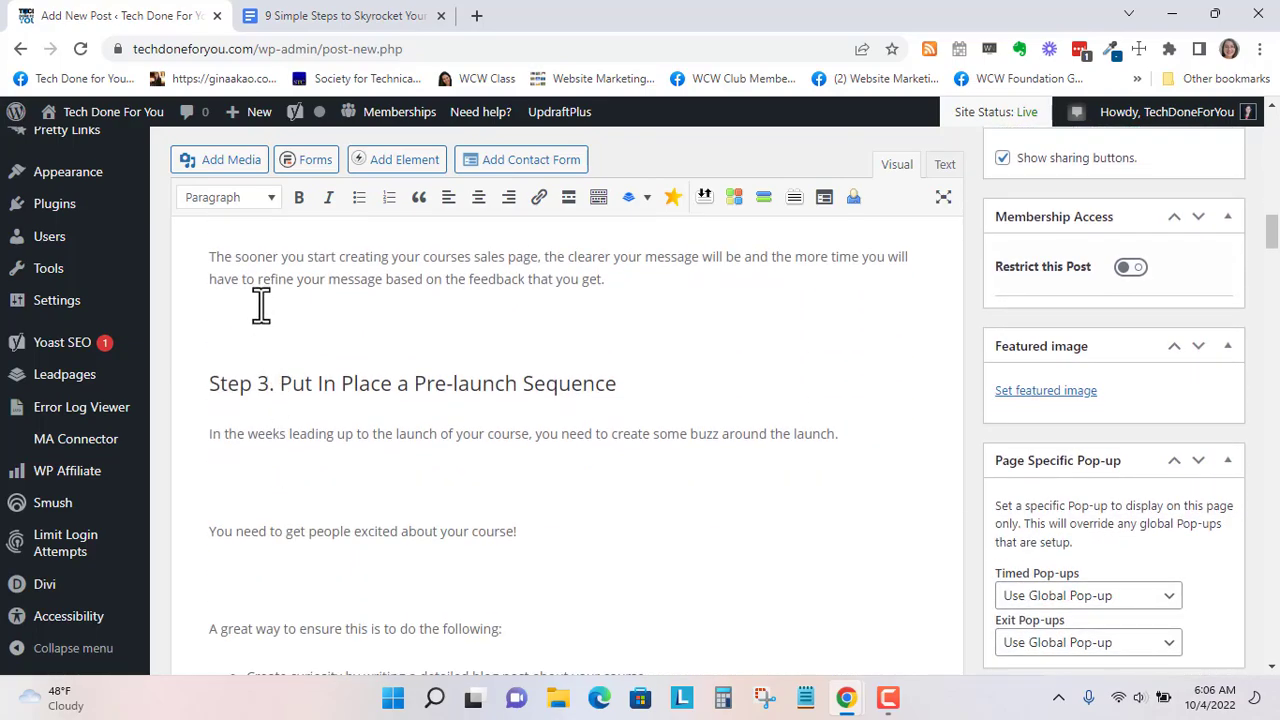
key(BackSpace)
Remove the blank lines between Step 3's introductory paragraphs, down to "A great way to ensure this is to do the following:"
click(590, 340)
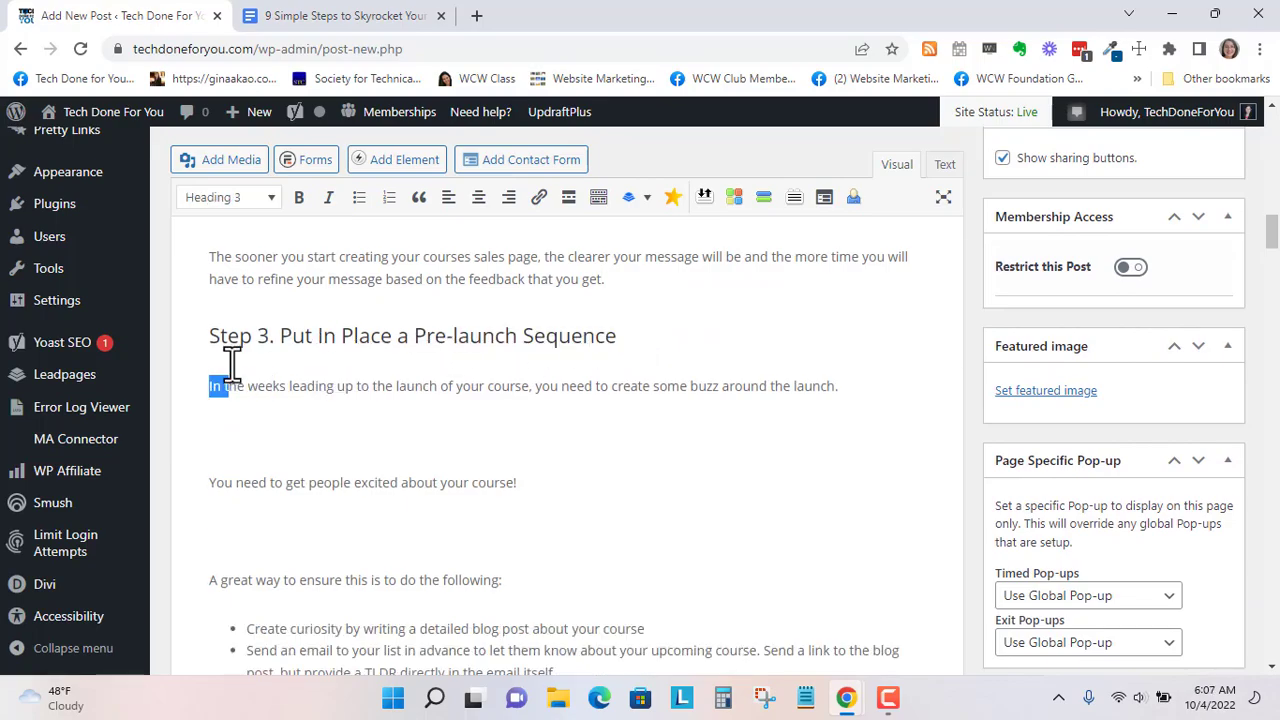
click(251, 418)
key(BackSpace)
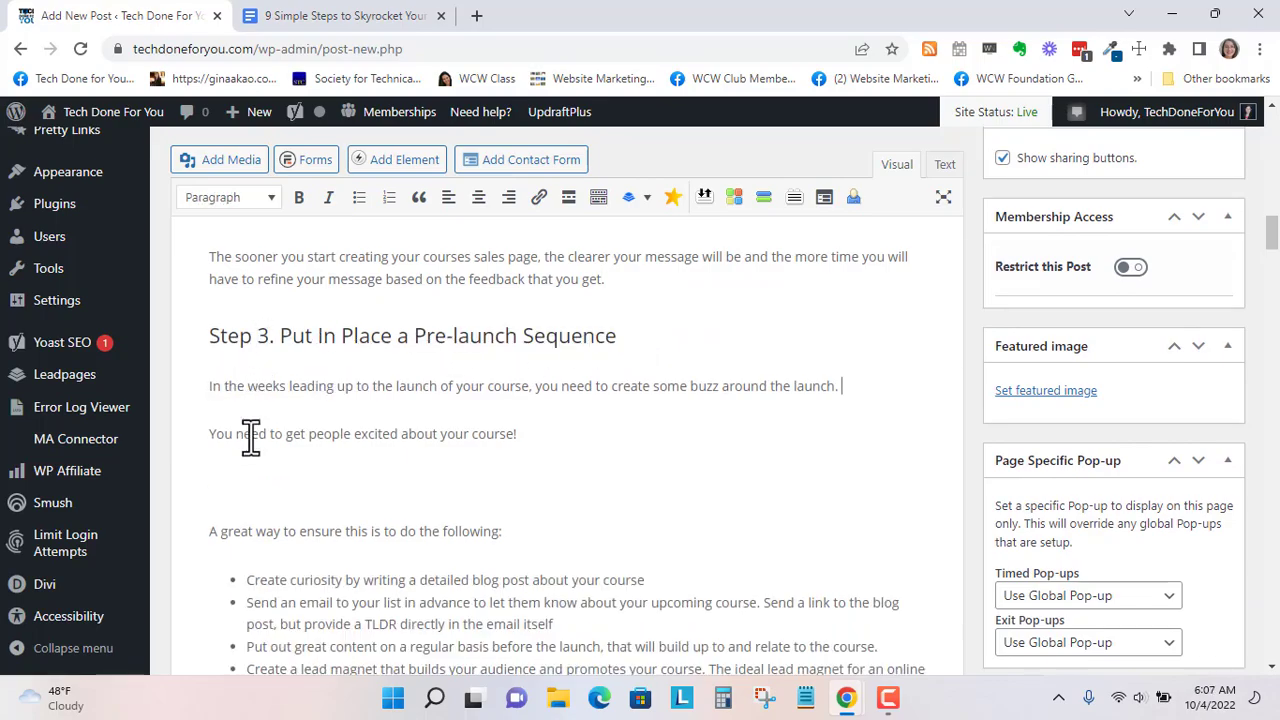
click(240, 480)
key(BackSpace)
Check the bulleted list formatting in the Step 3 section at the item "Organize online events such as webinars."
scroll(240, 471, down, 3)
scroll(270, 460, down, 1)
click(258, 312)
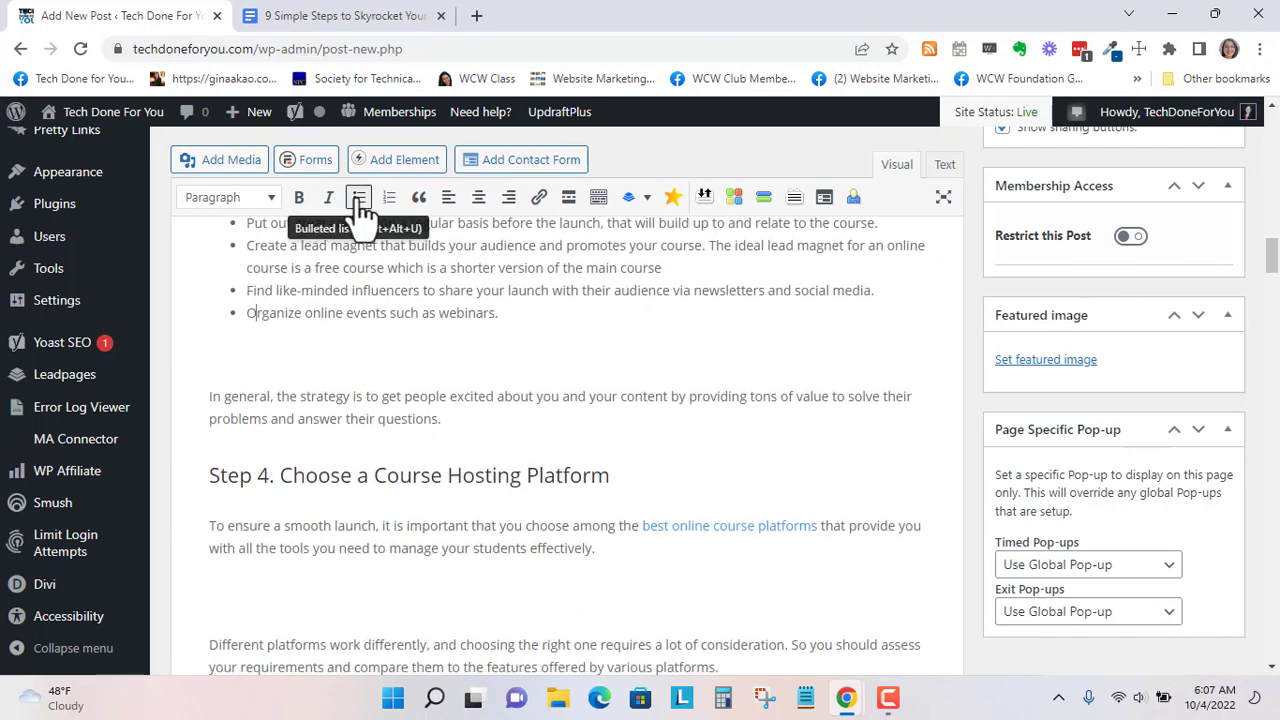
Remove the blank line between Step 3's bulleted list and the "In general, the strategy is" paragraph
click(257, 357)
key(BackSpace)
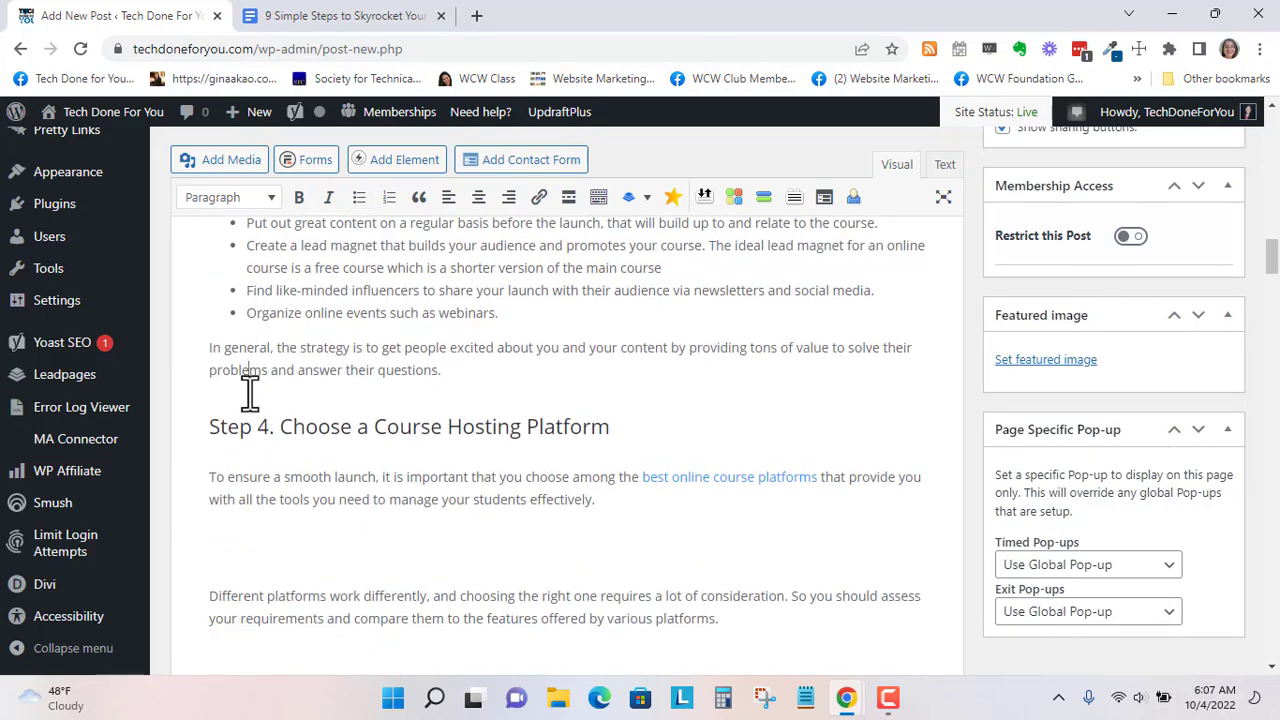
click(515, 428)
Remove the blank lines between Step 4's introductory paragraphs, down to "Here are some key points to consider when choosing a course platform:"
scroll(486, 440, down, 2)
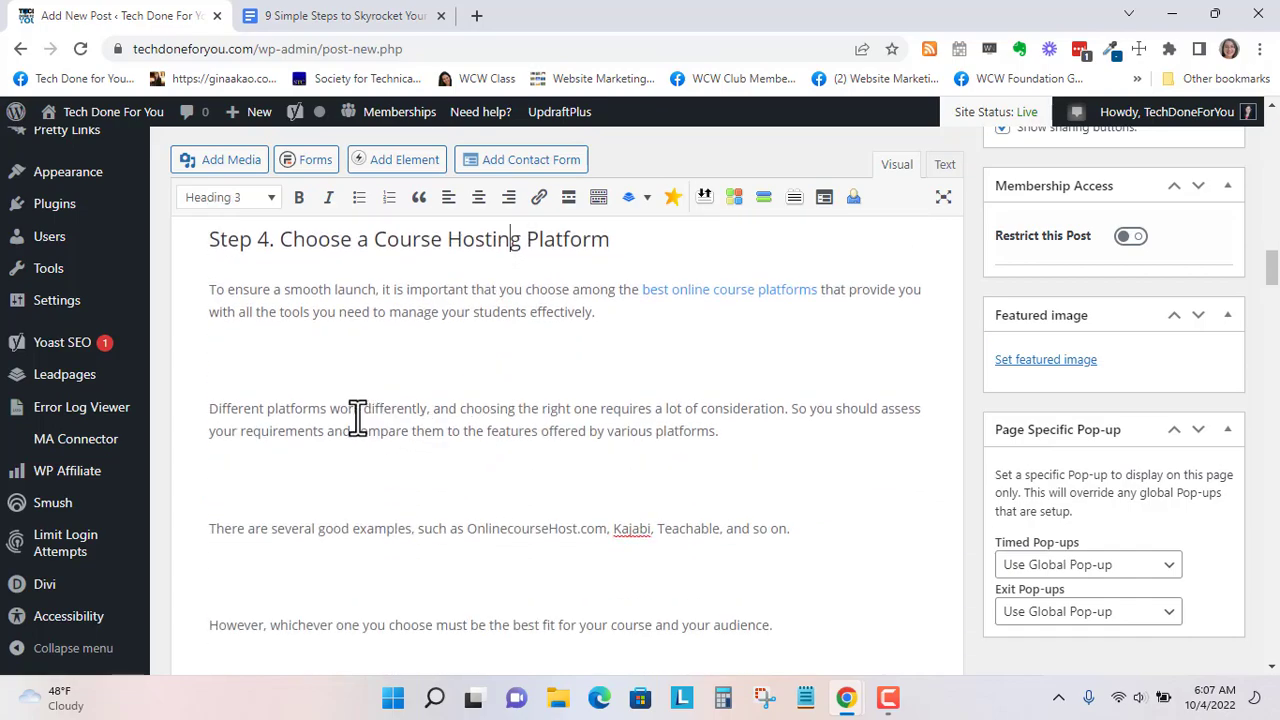
click(329, 358)
key(BackSpace)
click(289, 431)
key(BackSpace)
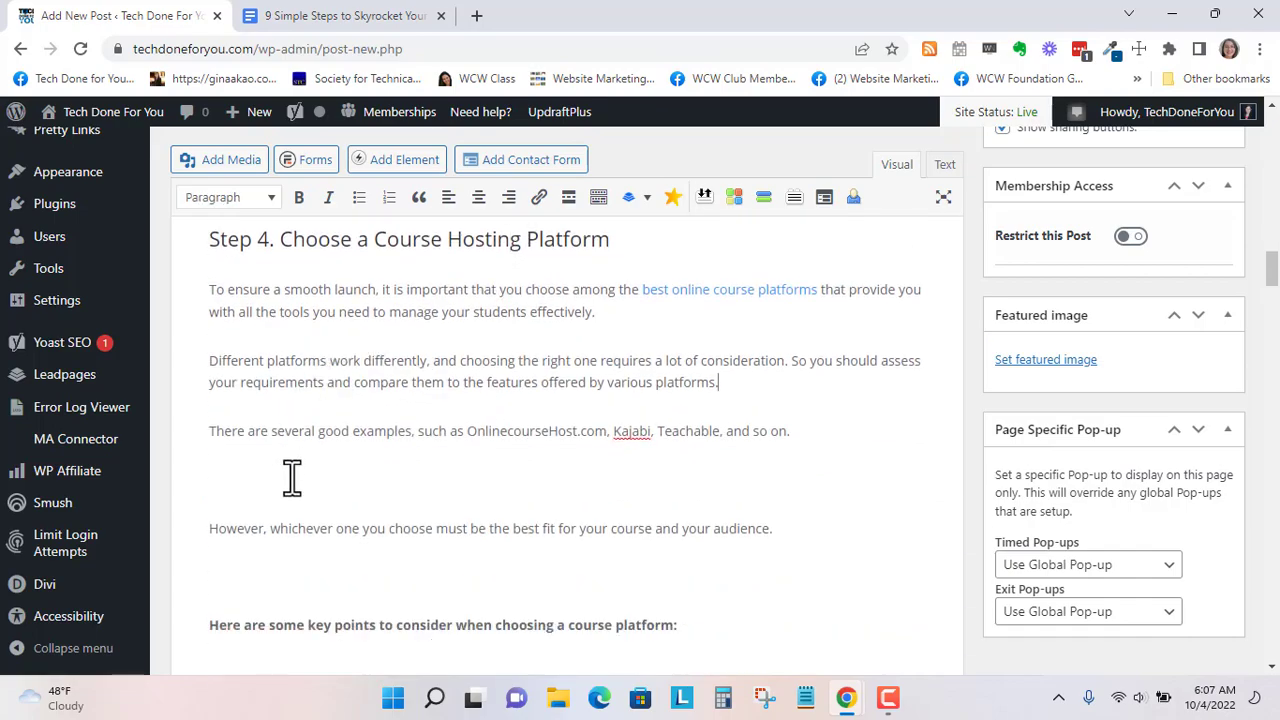
key(BackSpace)
scroll(285, 480, down, 1)
click(262, 425)
key(BackSpace)
Remove the blank lines from the "Here are some key points" line down to the "Basic Marketing Features" bullet
click(265, 483)
key(BackSpace)
key(BackSpace)
scroll(289, 478, down, 1)
click(280, 434)
key(BackSpace)
key(BackSpace)
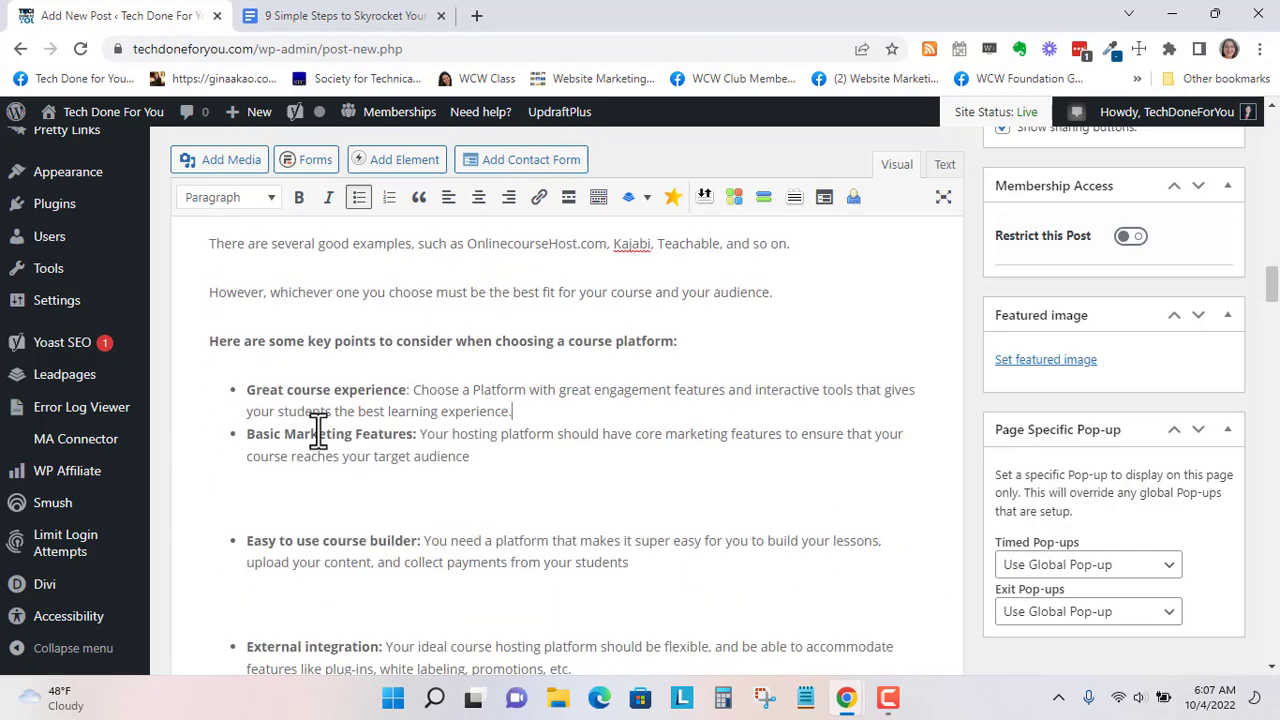
Close the gaps between Step 4's bullets from "Basic Marketing Features" down to "External integration"
scroll(300, 400, down, 2)
click(289, 321)
key(BackSpace)
key(BackSpace)
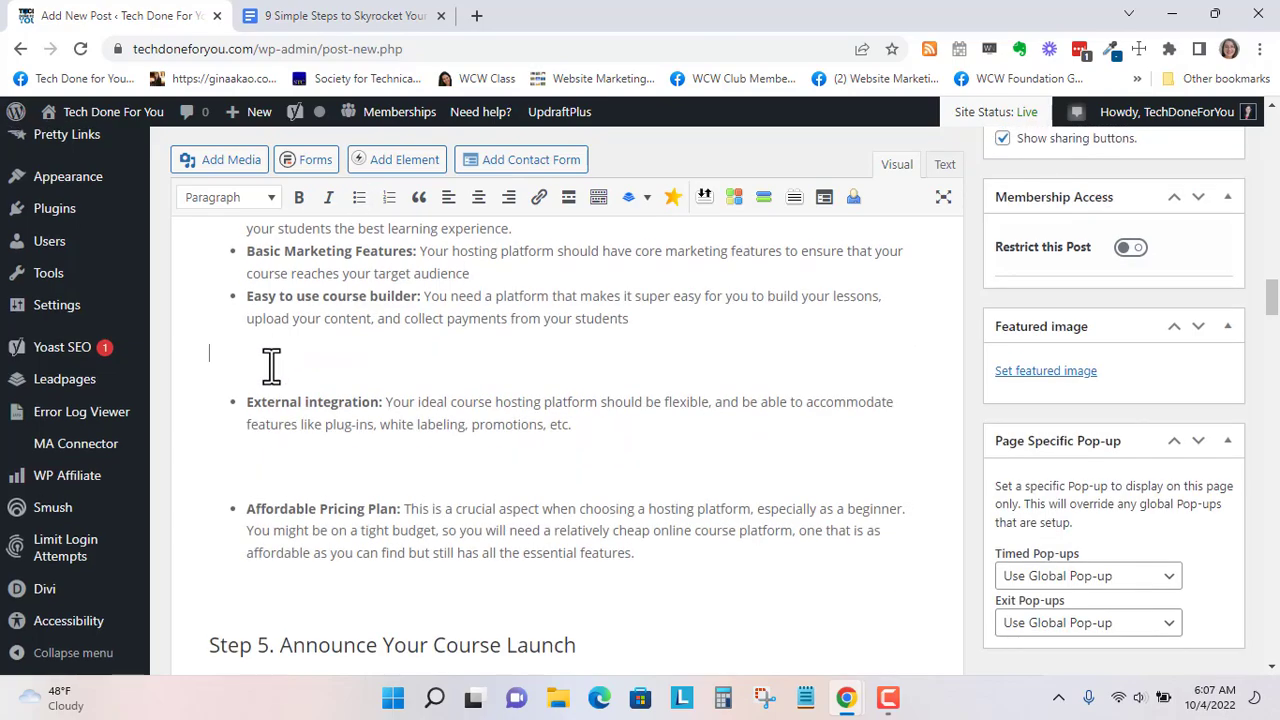
key(BackSpace)
key(BackSpace)
Remove the rest of Step 4's blank lines, from the "External integration" bullet down to the Step 5 heading
click(283, 400)
key(BackSpace)
key(BackSpace)
click(265, 483)
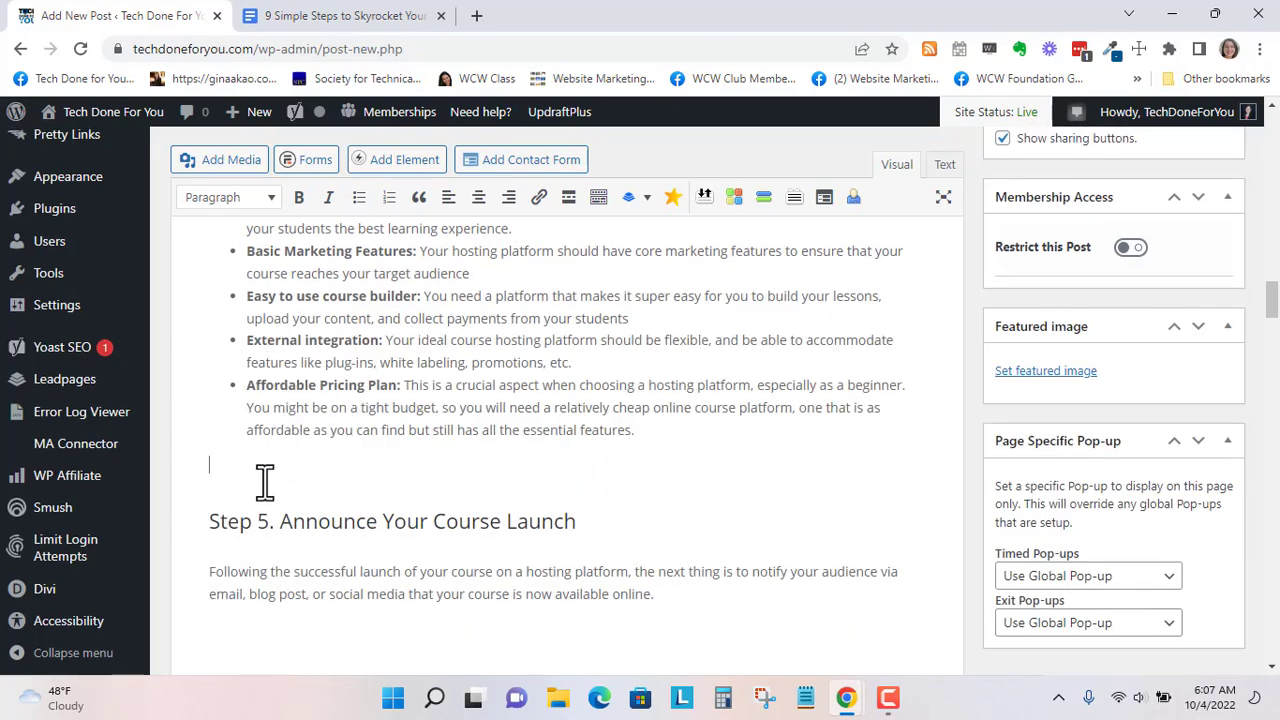
key(BackSpace)
click(319, 474)
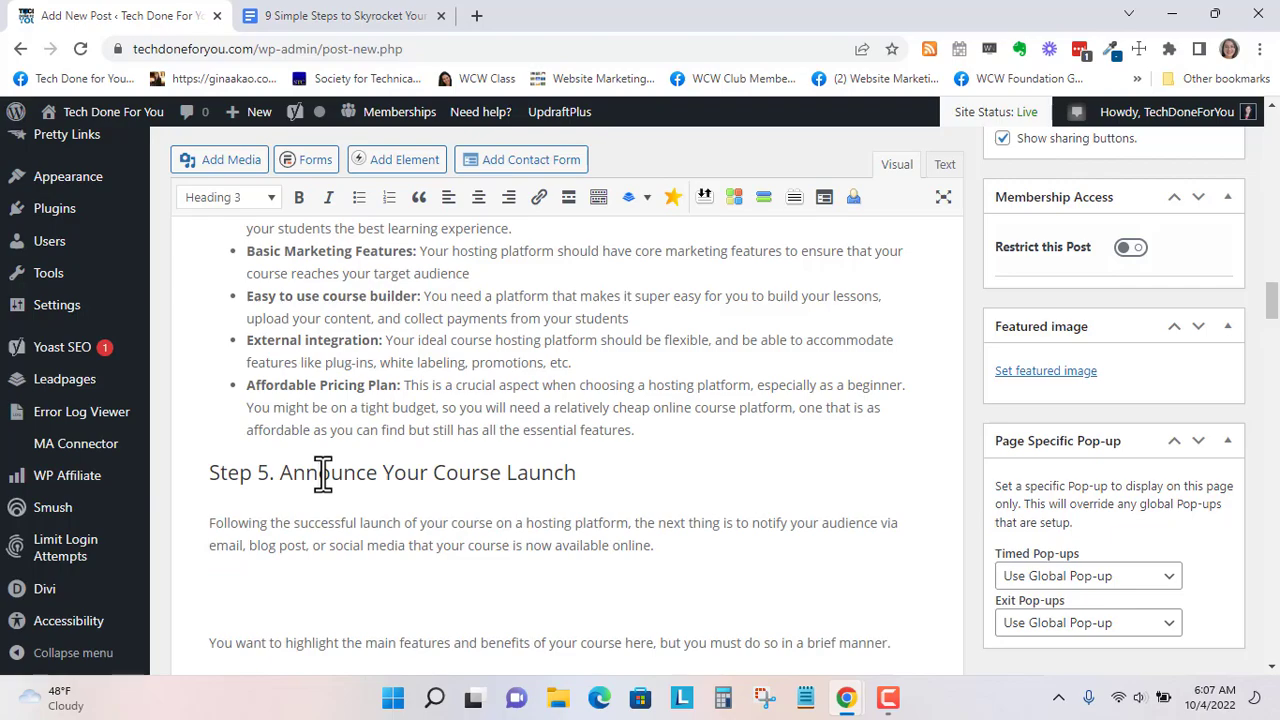
Remove the blank lines between the Step 5 paragraphs, down to "Your sales page will take care of the rest."
scroll(330, 470, down, 2)
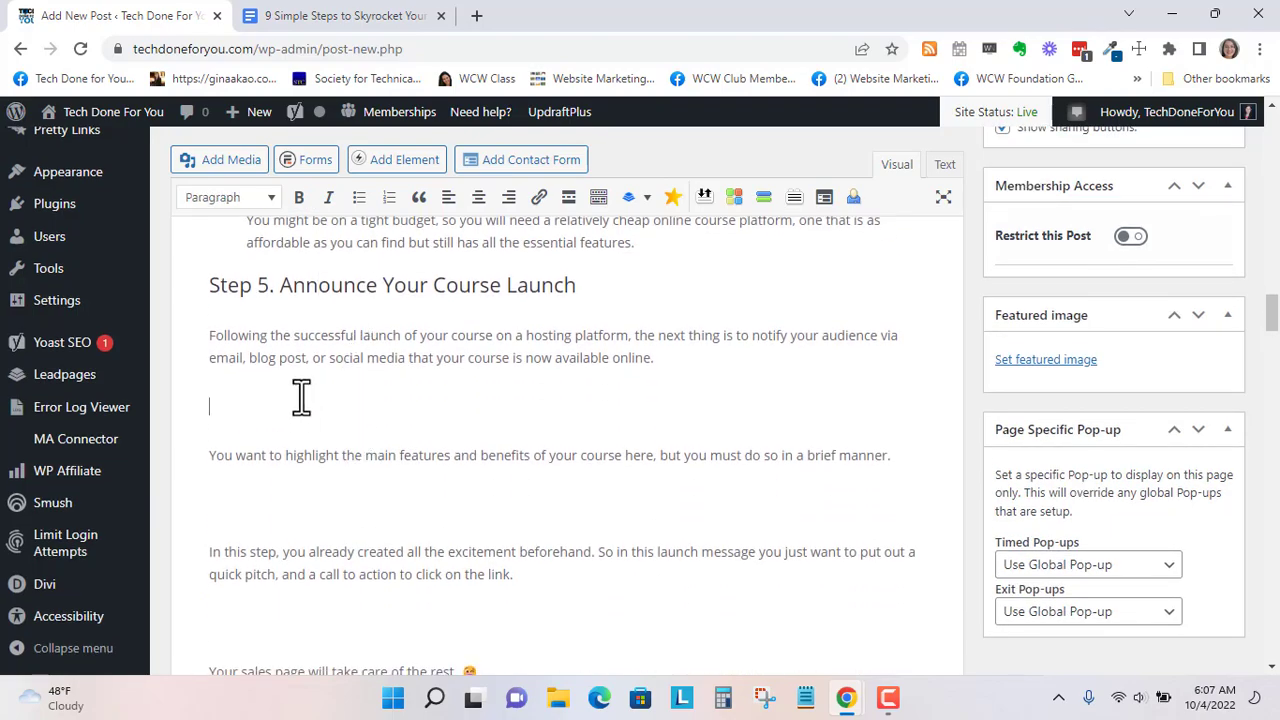
key(BackSpace)
key(BackSpace)
scroll(285, 447, down, 1)
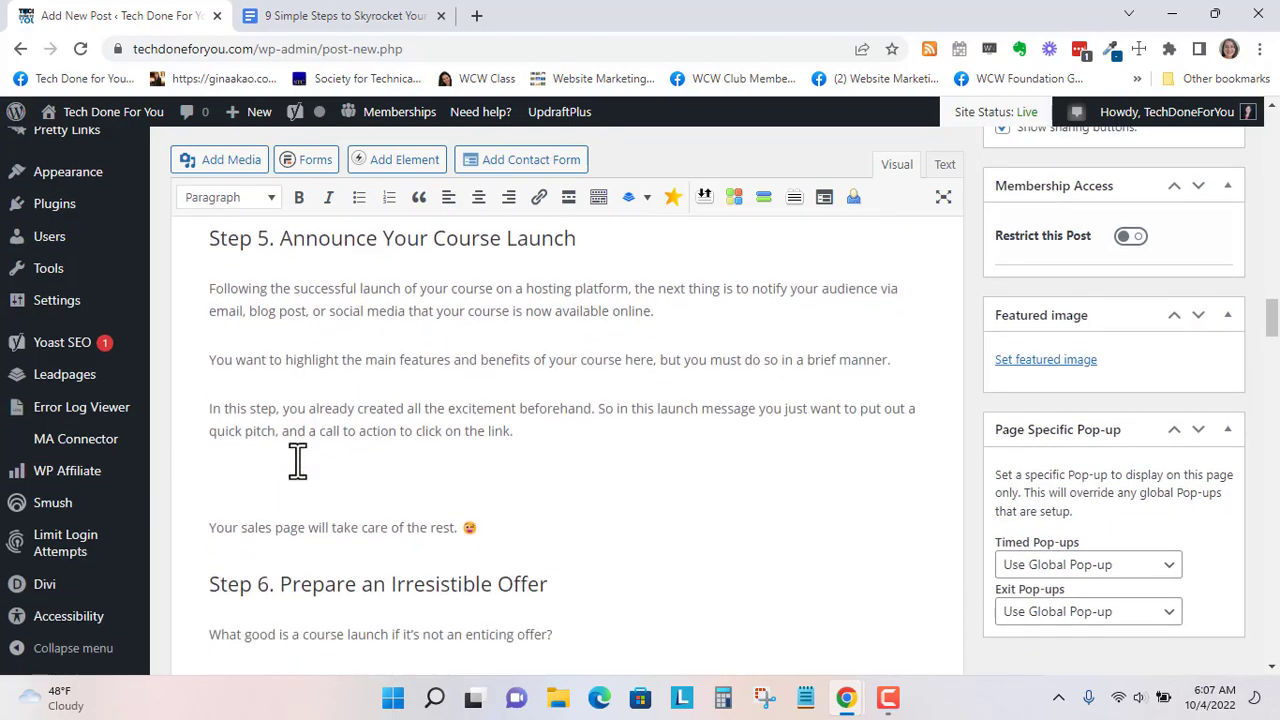
key(BackSpace)
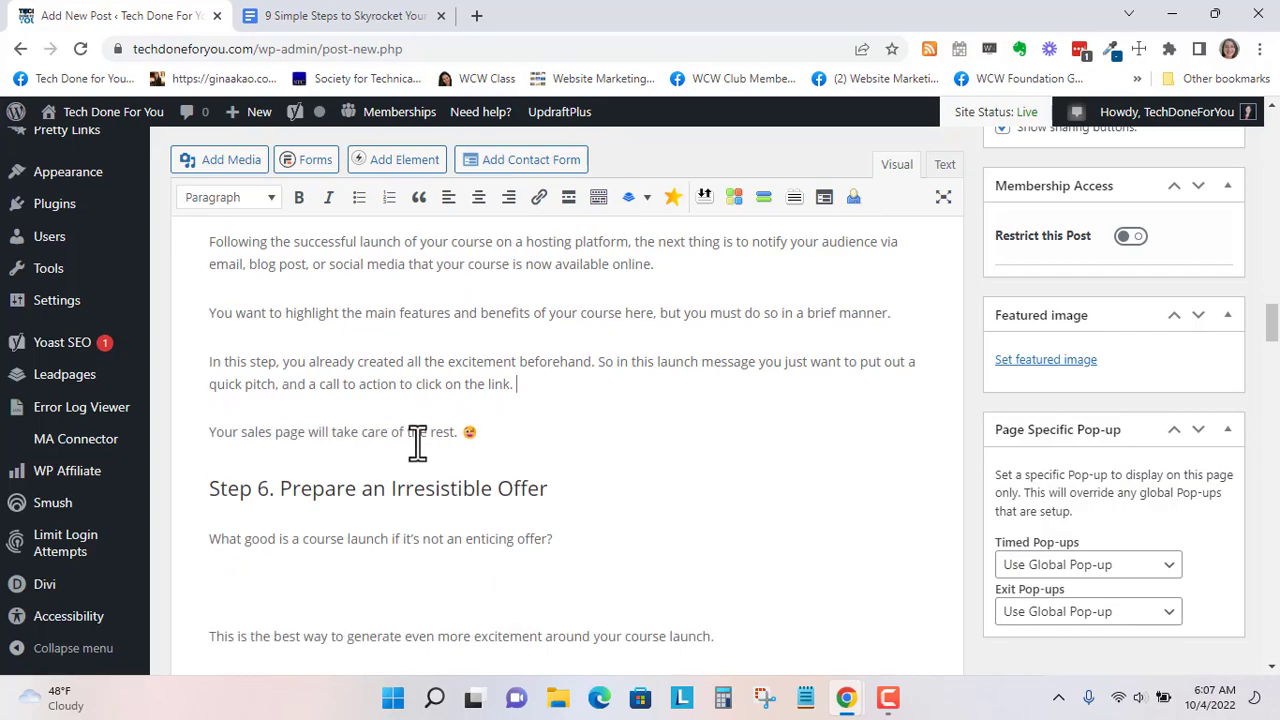
drag(479, 432, 454, 434)
Remove the blank lines in the Step 6 section from "What good is a course launch" down to the bulleted tactics list
scroll(495, 432, down, 2)
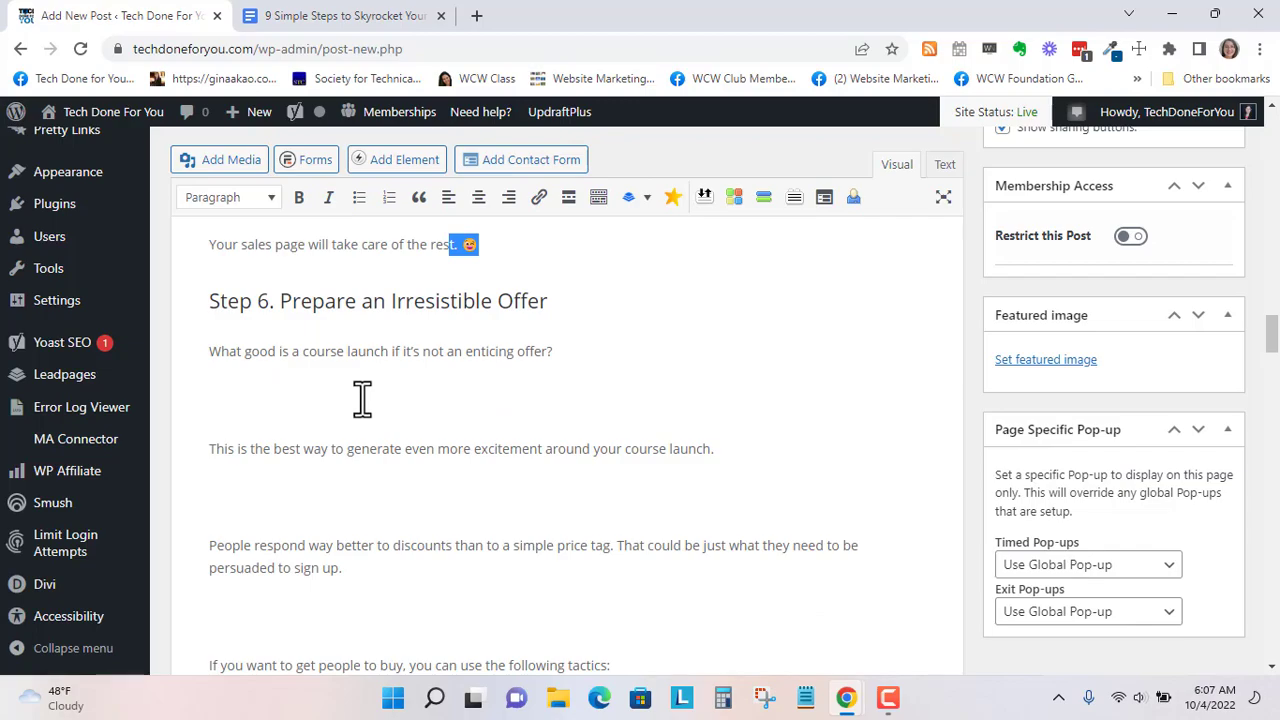
key(BackSpace)
click(286, 449)
key(BackSpace)
scroll(307, 467, down, 1)
click(293, 425)
key(BackSpace)
click(274, 477)
key(BackSpace)
Remove the blank lines between the Step 7 paragraphs and before the Step 8 heading
scroll(320, 465, down, 3)
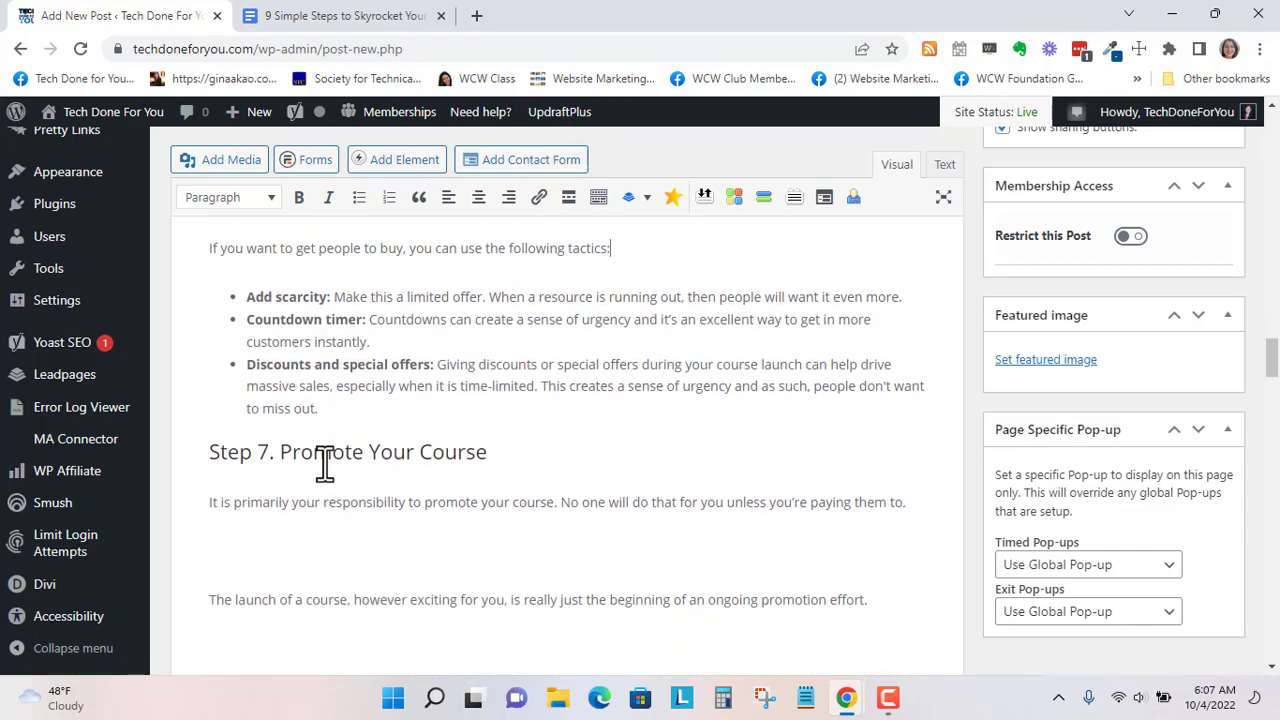
click(336, 350)
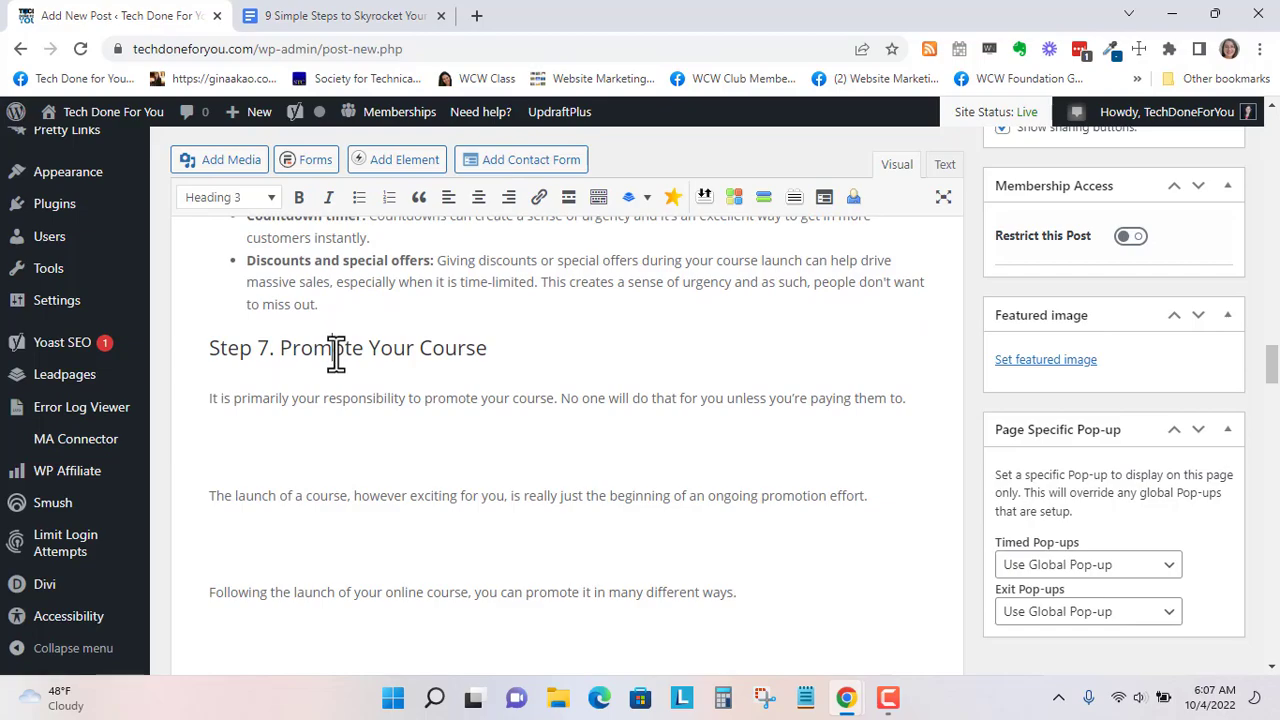
click(280, 443)
key(BackSpace)
scroll(275, 448, down, 4)
click(257, 306)
key(BackSpace)
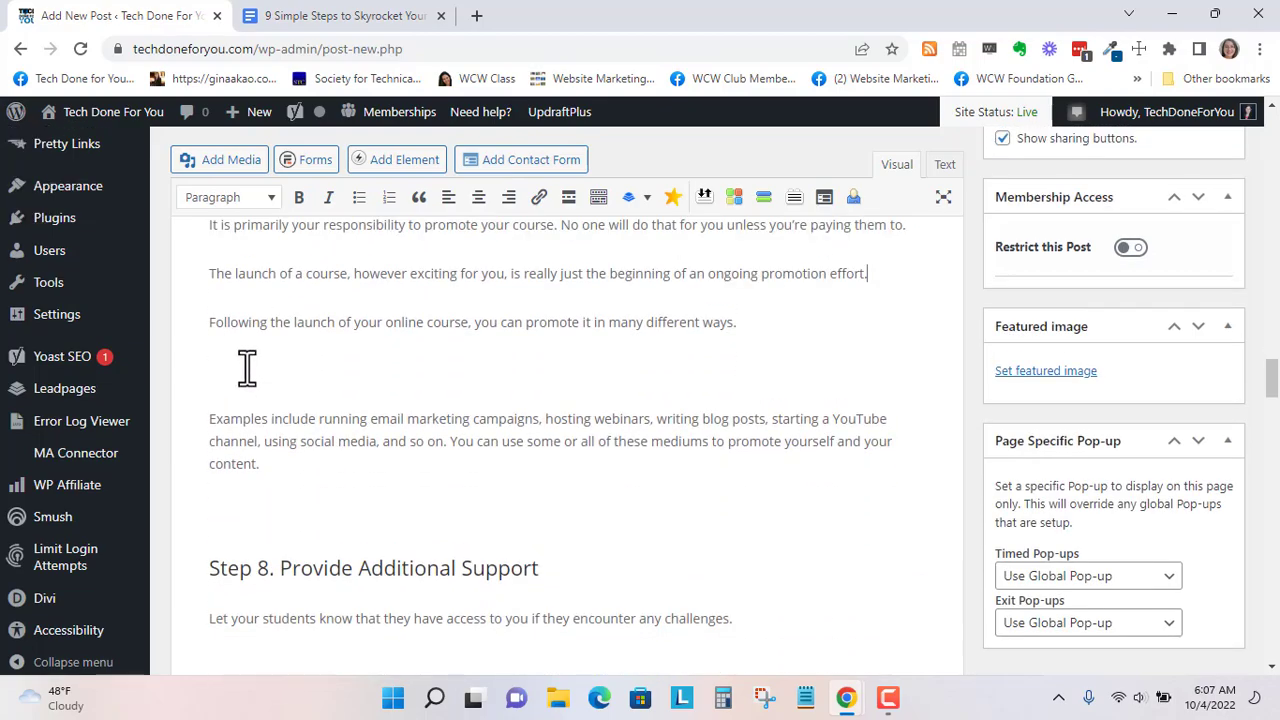
key(BackSpace)
click(272, 458)
key(BackSpace)
Remove the blank lines between the Step 8 paragraphs and before the Step 9 heading
scroll(290, 445, down, 2)
click(285, 382)
key(BackSpace)
key(BackSpace)
scroll(250, 455, down, 2)
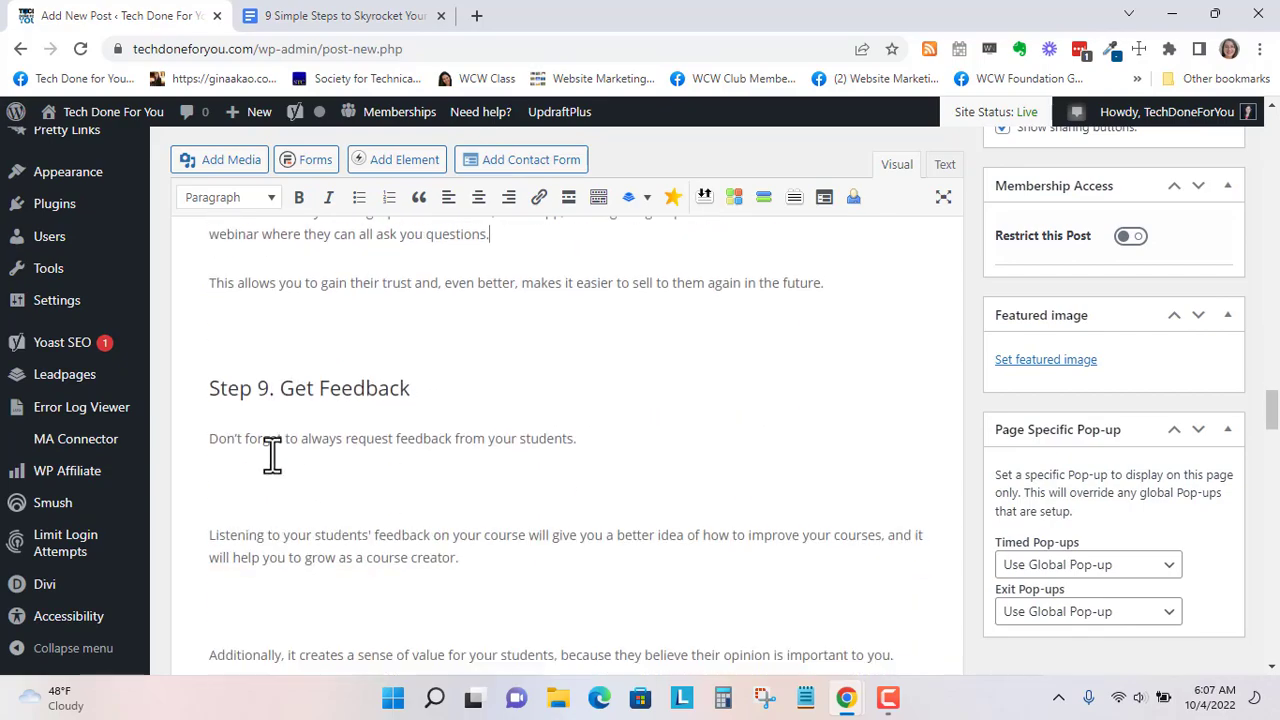
key(BackSpace)
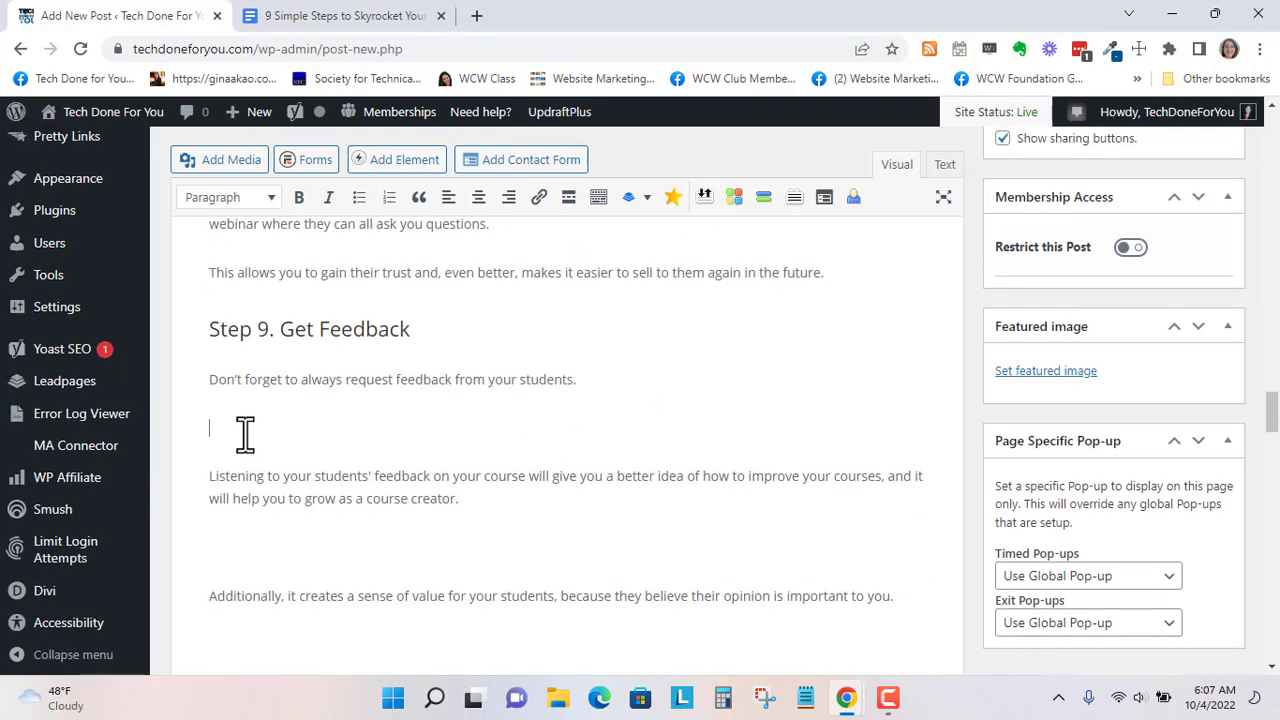
Remove the blank lines between the Step 9 paragraphs and before the Conclusion heading
key(BackSpace)
scroll(257, 420, down, 2)
click(268, 322)
key(BackSpace)
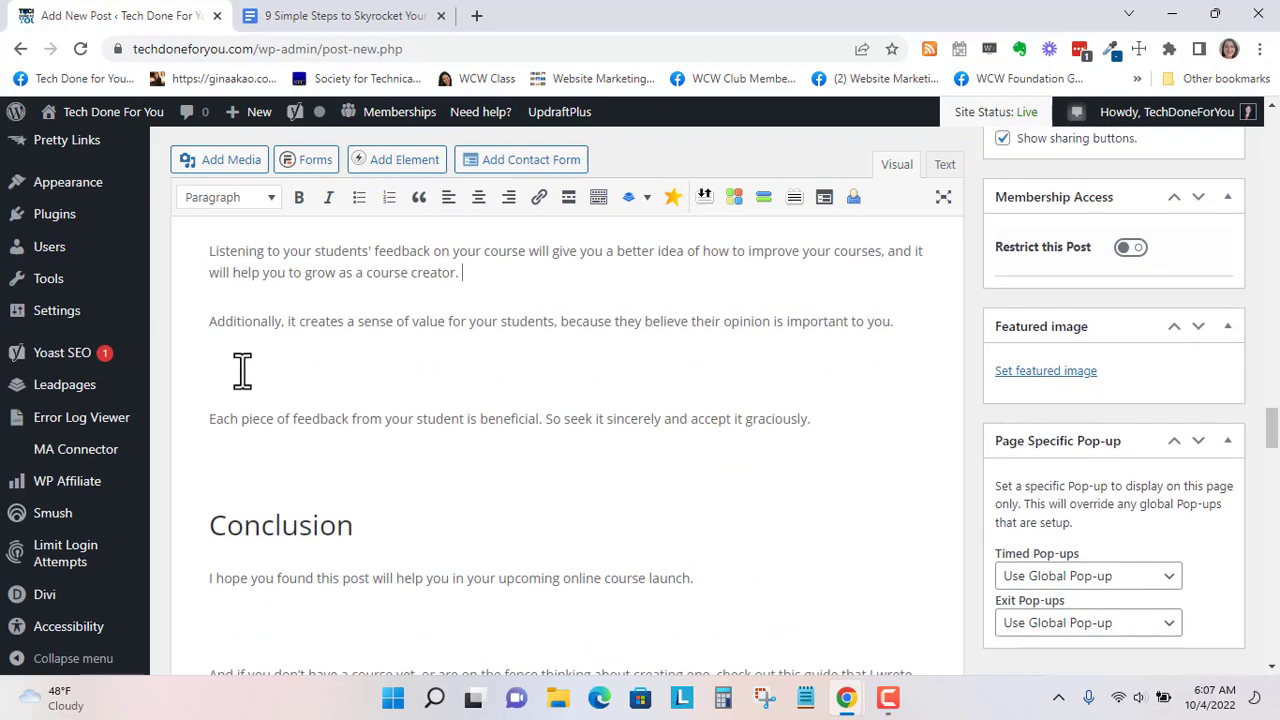
key(BackSpace)
click(249, 437)
key(BackSpace)
Change the Conclusion heading to Heading 2 and remove the blank line below the section's first paragraph
scroll(285, 337, down, 2)
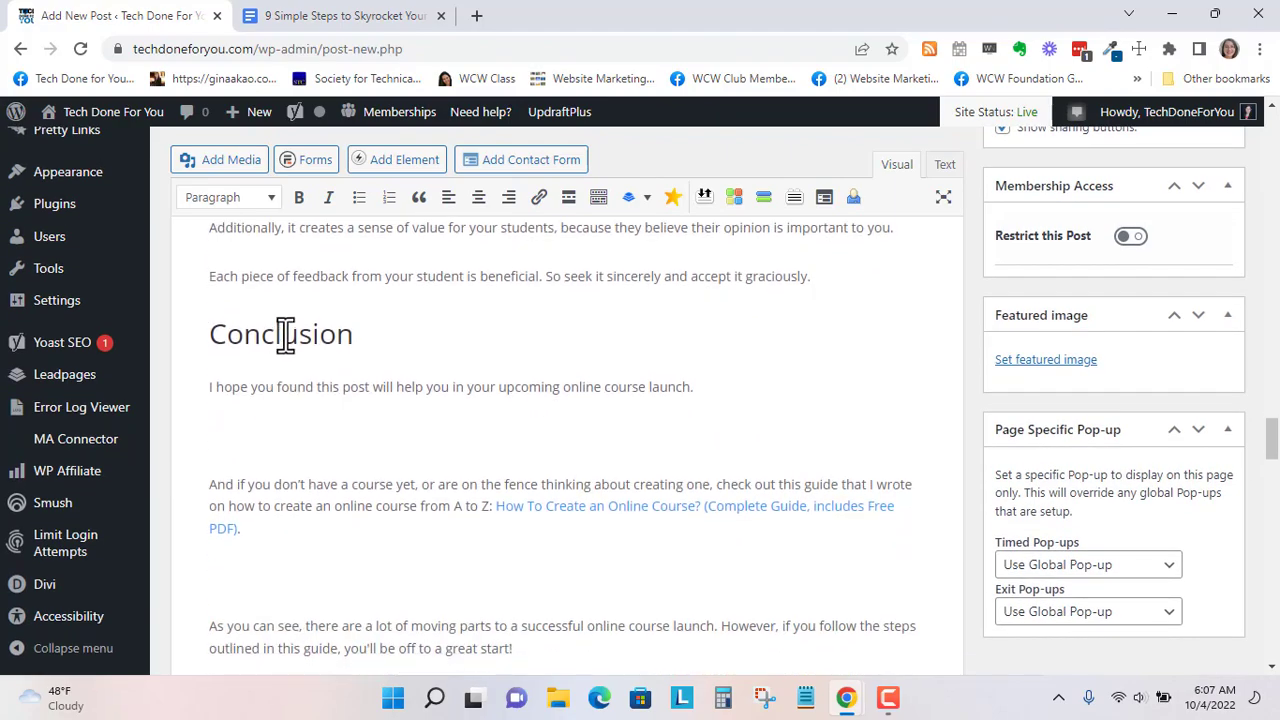
drag(369, 337, 163, 354)
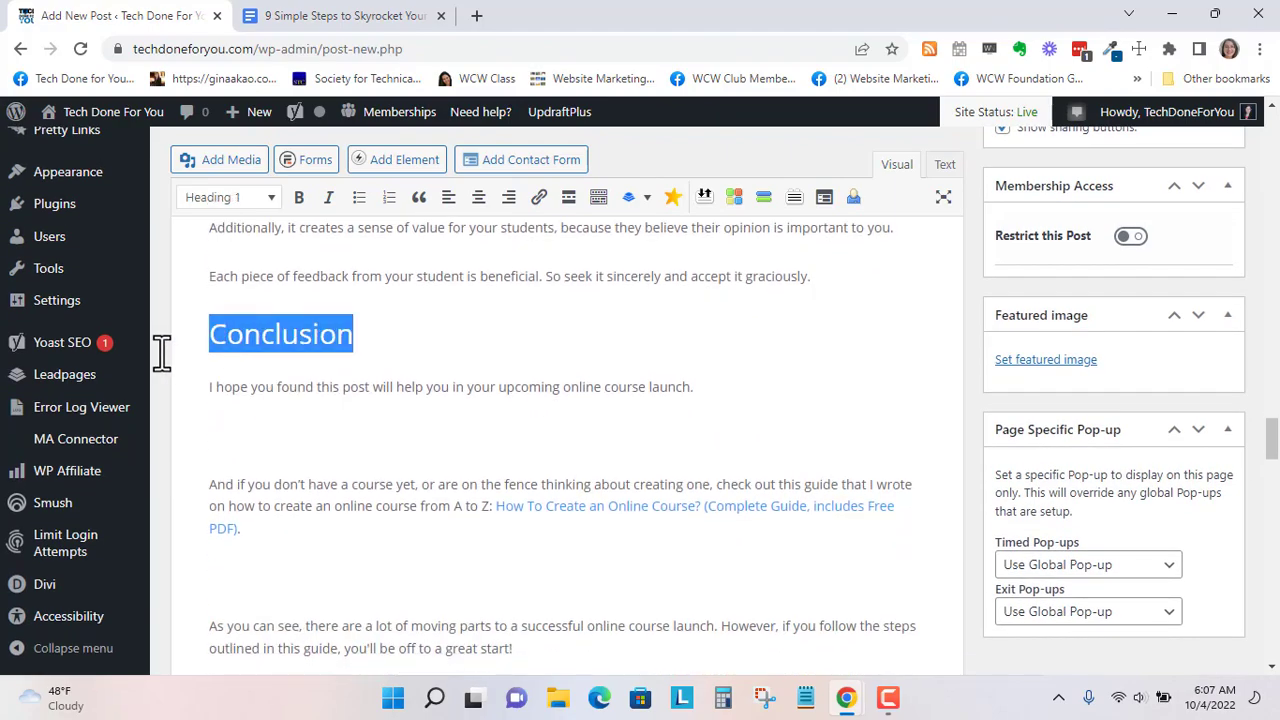
click(249, 203)
click(270, 312)
click(263, 420)
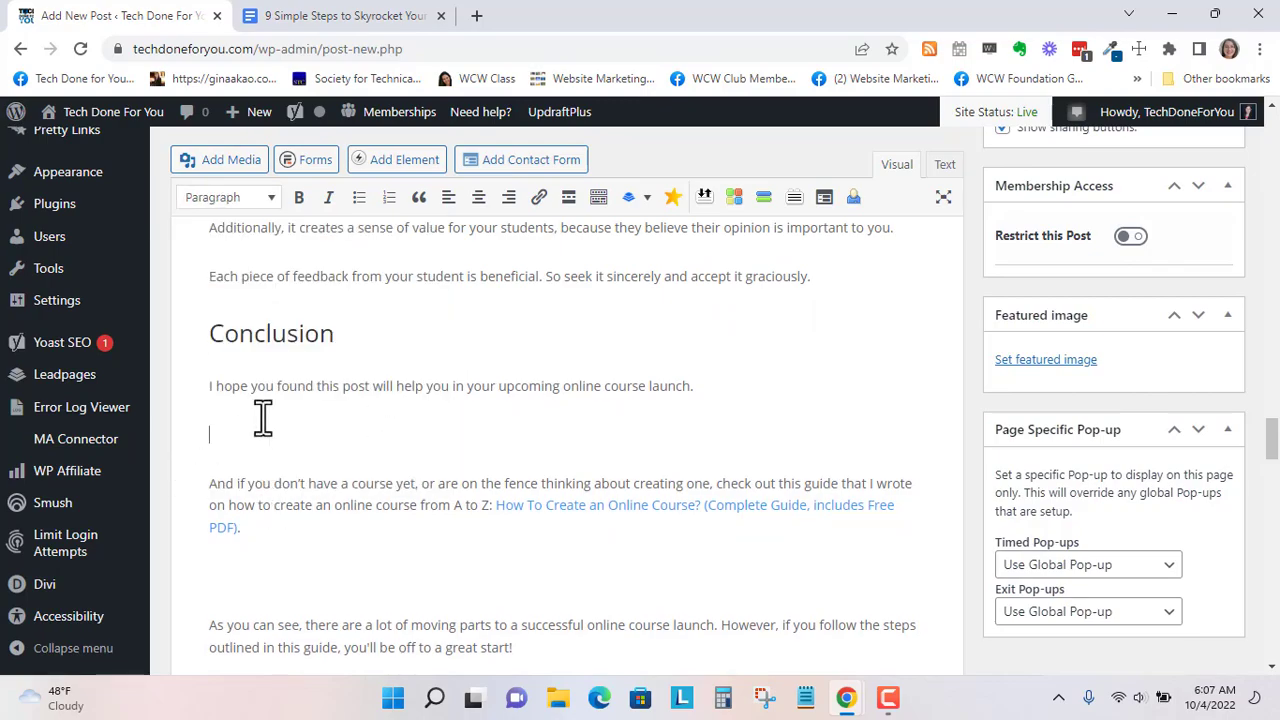
key(BackSpace)
Set the "How To Create an Online Course? (Complete Guide, includes Free PDF)" link to open in a new tab
click(550, 457)
scroll(586, 443, down, 1)
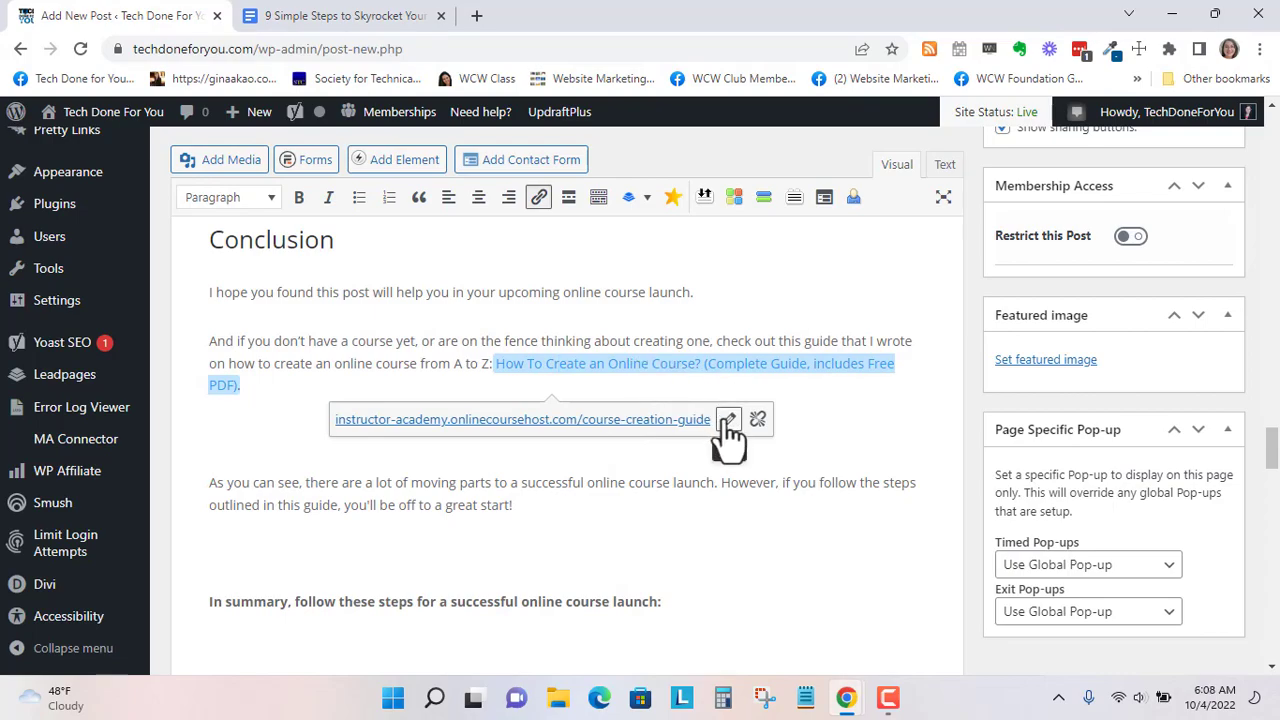
click(729, 420)
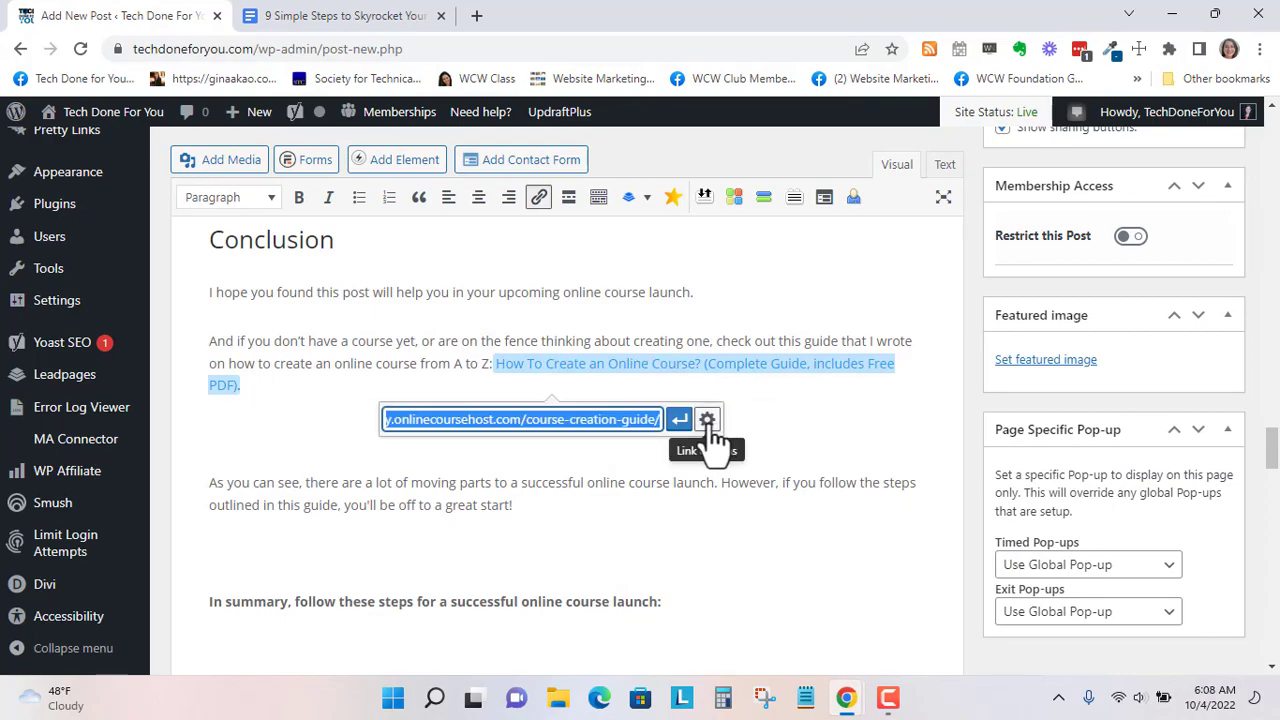
click(707, 421)
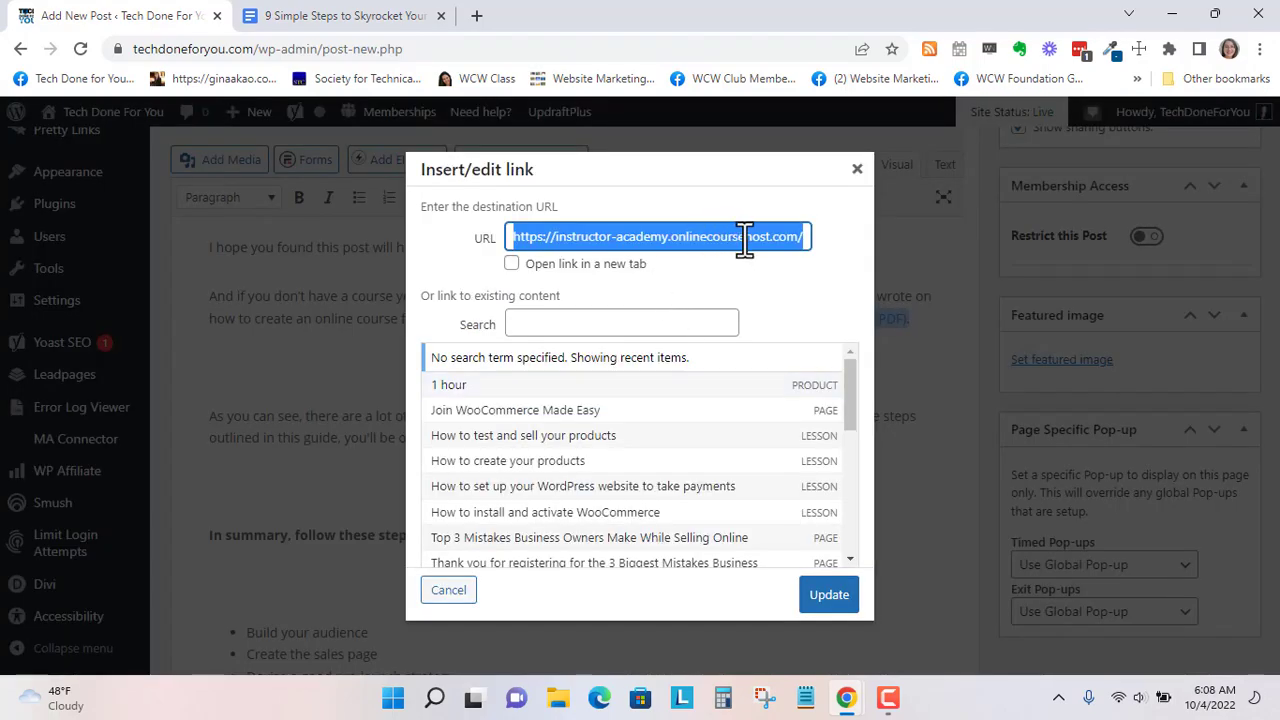
click(512, 264)
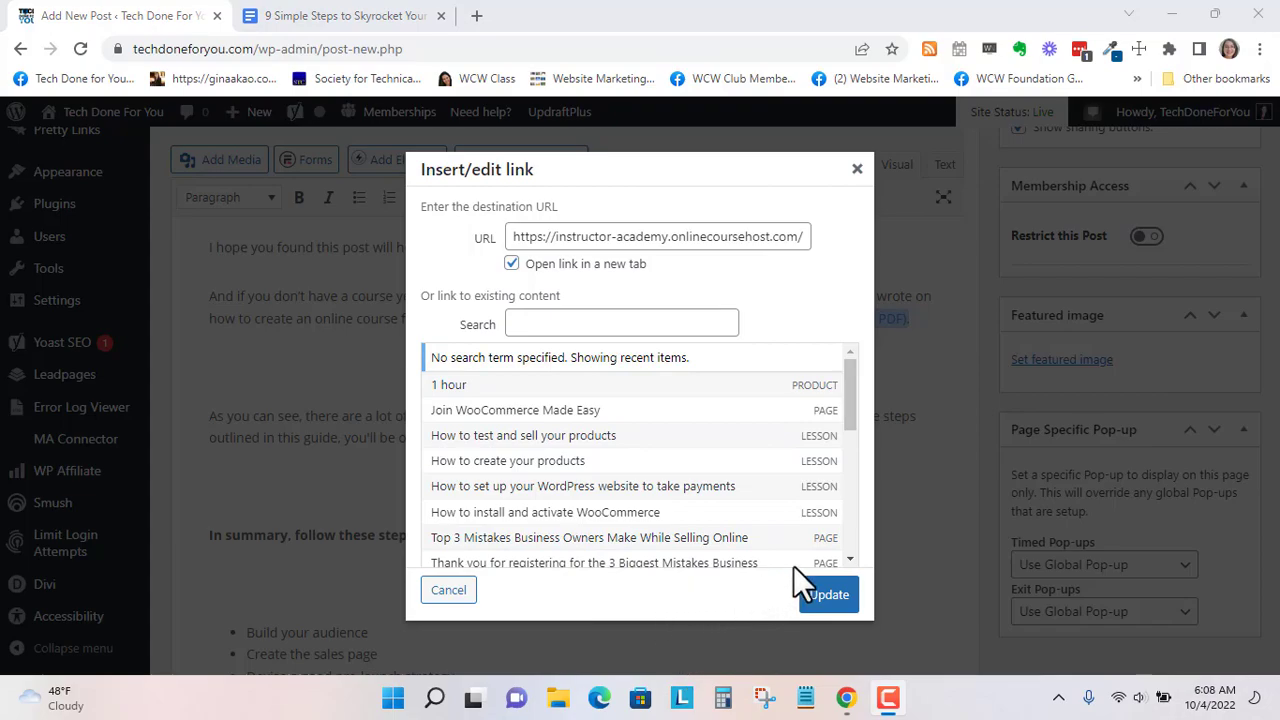
click(840, 605)
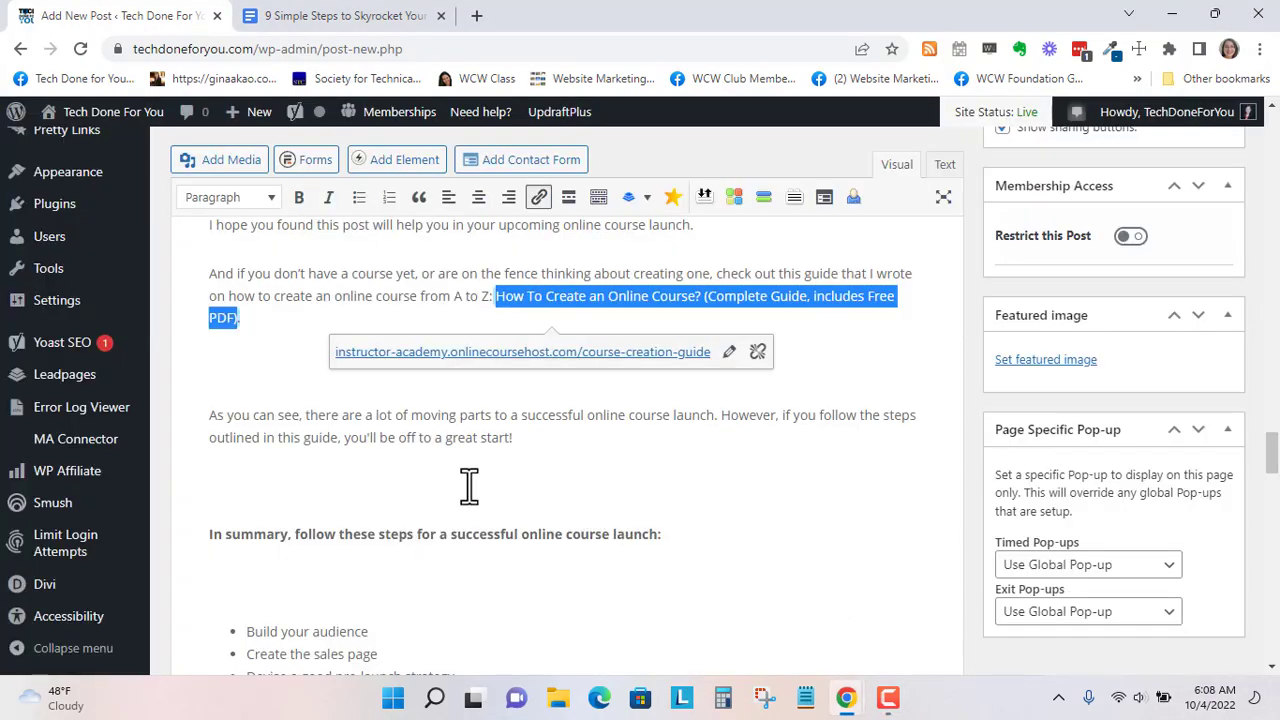
Remove the Conclusion's blank lines from below the course guide link down to the bulleted summary list
click(469, 487)
click(291, 383)
key(BackSpace)
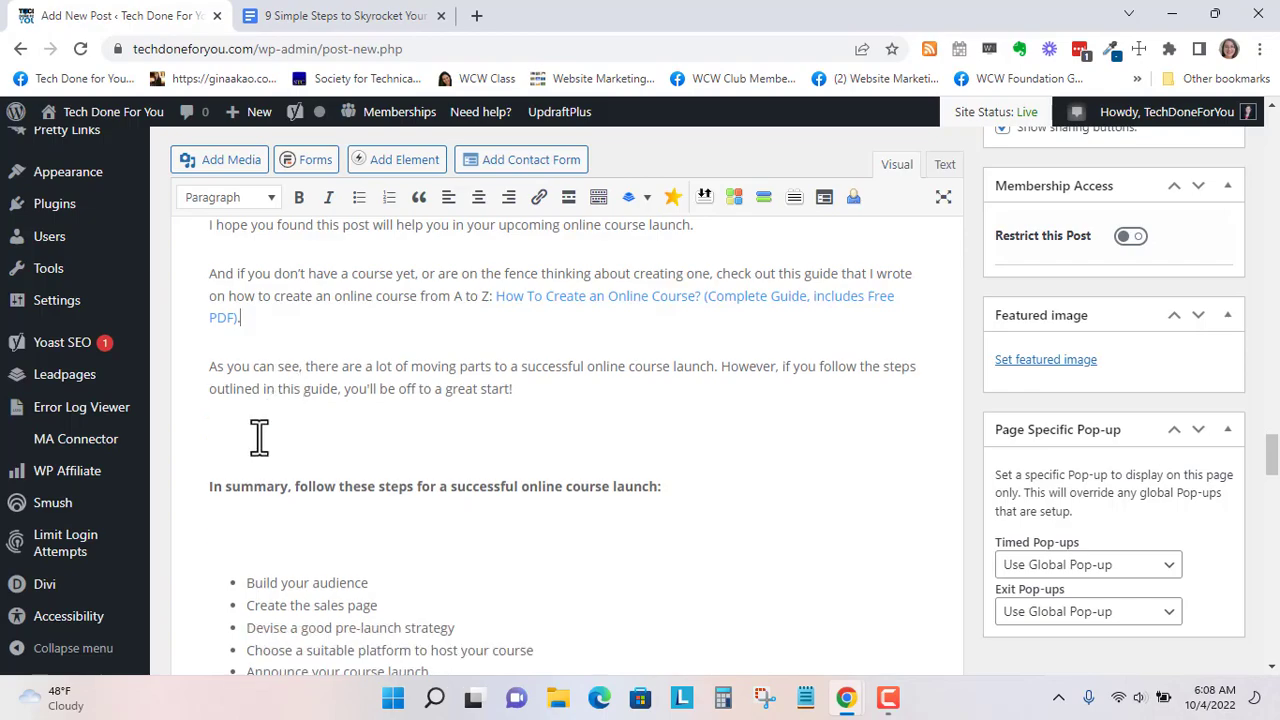
key(BackSpace)
key(BackSpace)
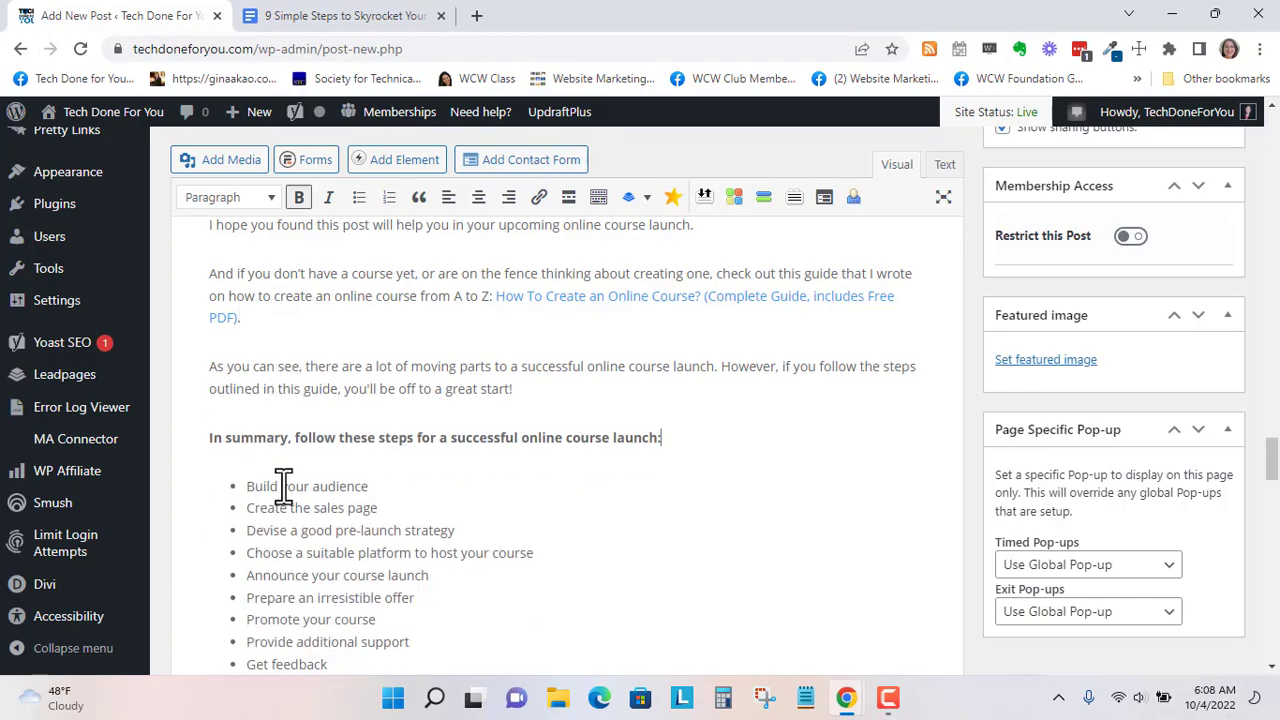
Remove the blank lines from the end of the summary list down to "Let me know in the comments if you have any questions."
scroll(280, 482, down, 3)
click(252, 422)
key(BackSpace)
click(257, 466)
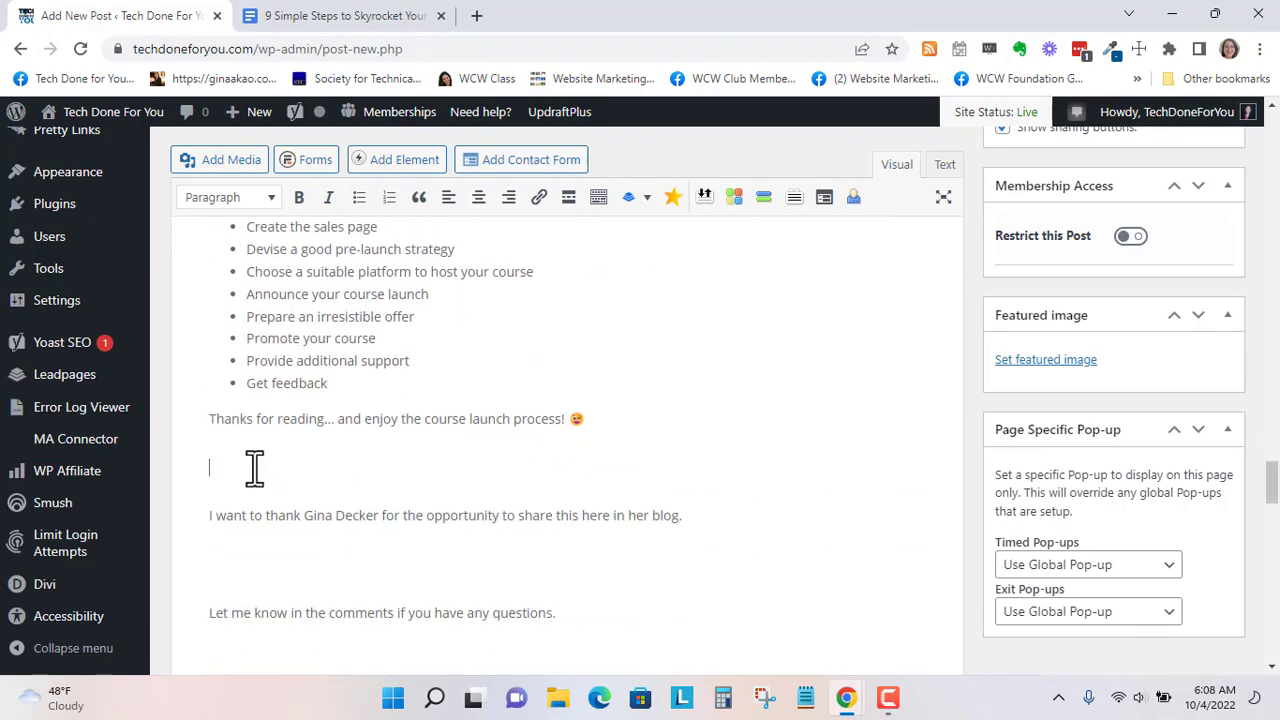
key(BackSpace)
key(BackSpace)
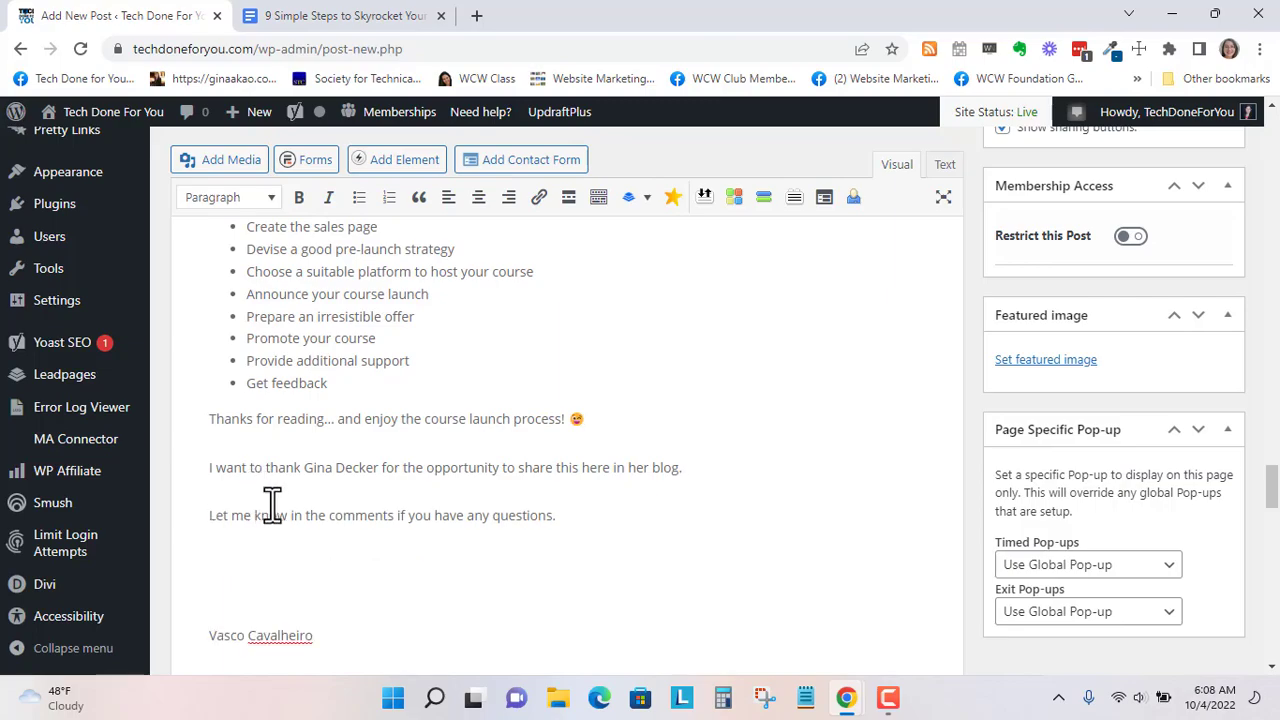
Remove the blank lines around the author's name and title, down to the row of social media links
scroll(272, 503, down, 1)
key(BackSpace)
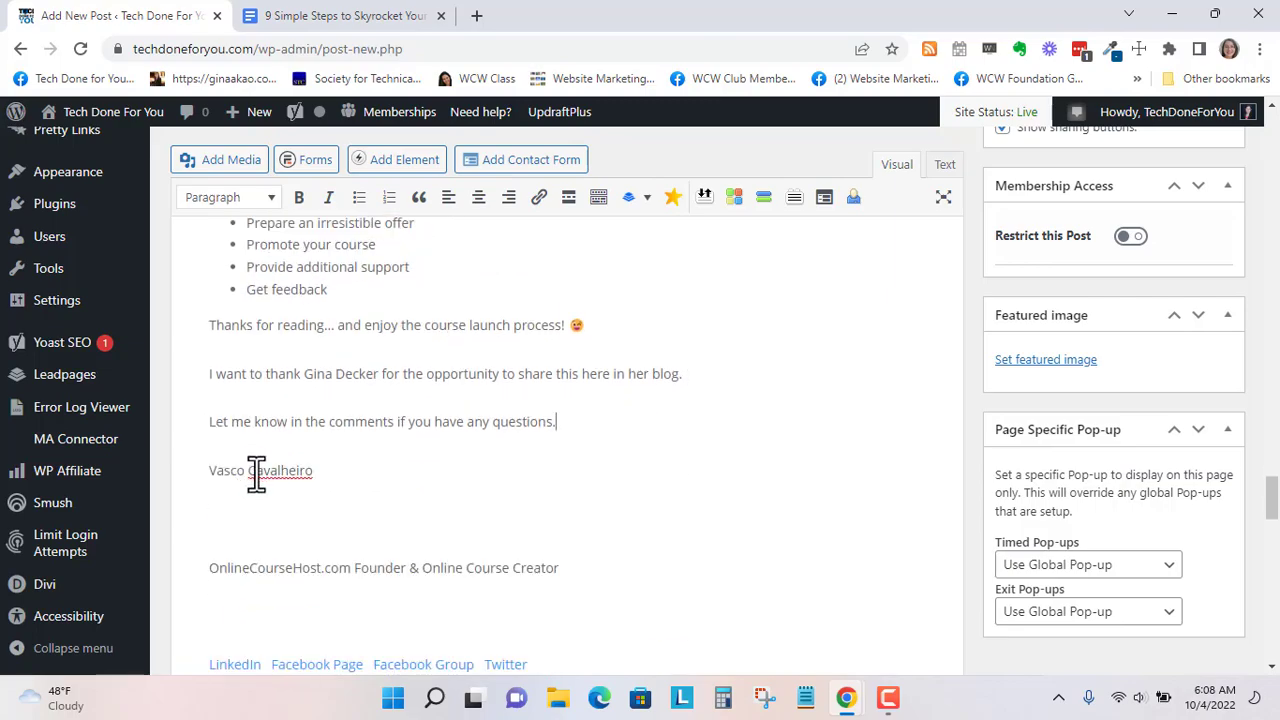
click(262, 530)
key(BackSpace)
scroll(265, 530, down, 1)
click(257, 466)
key(BackSpace)
Set the author's LinkedIn link to open in a new tab
click(240, 480)
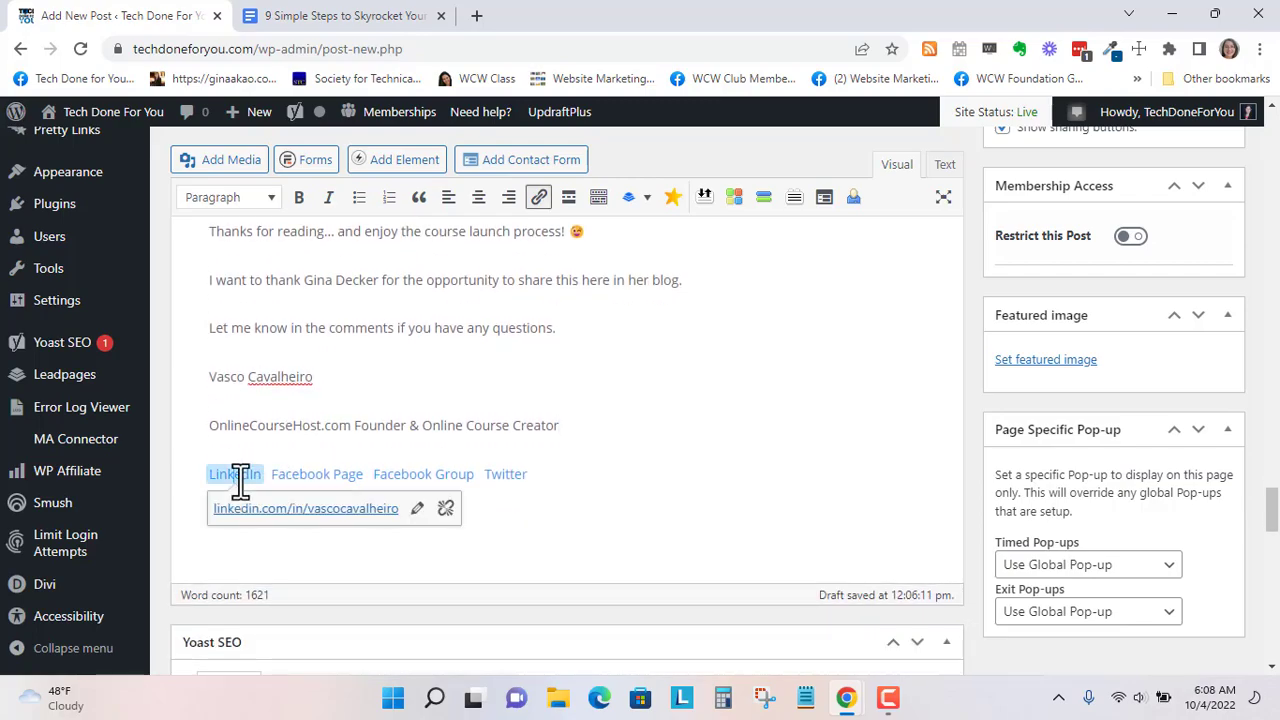
click(415, 510)
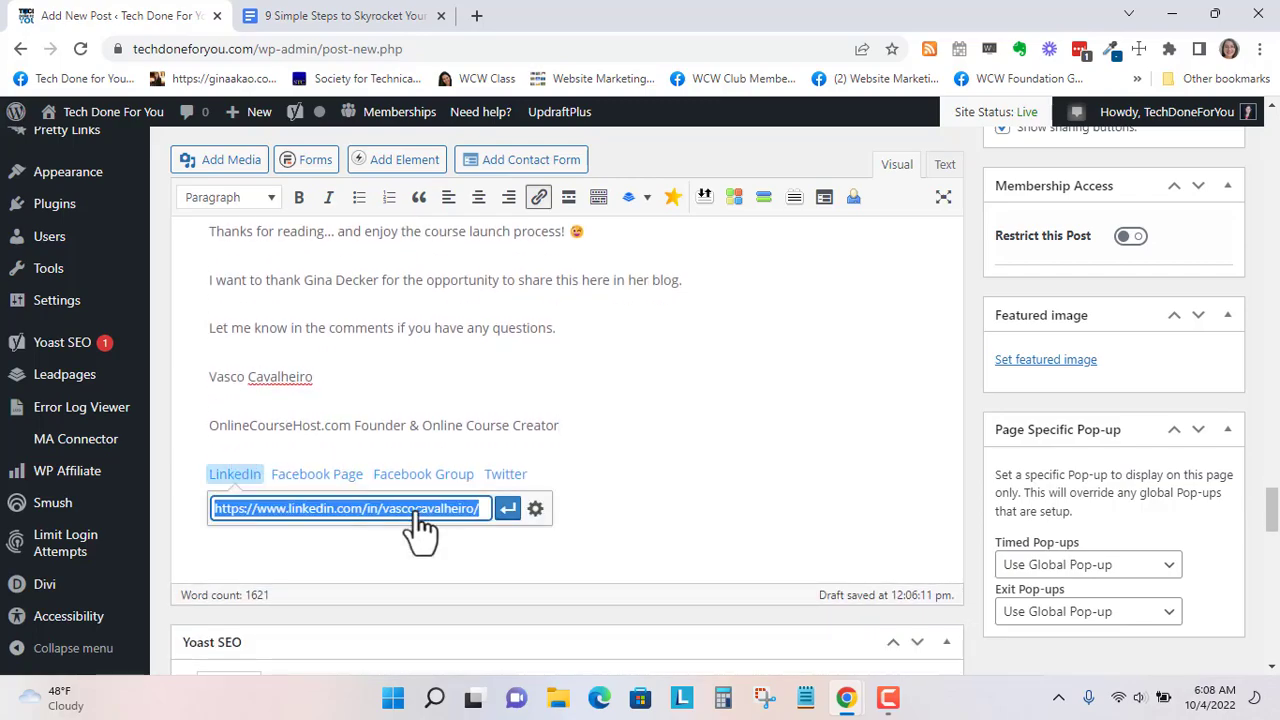
click(535, 509)
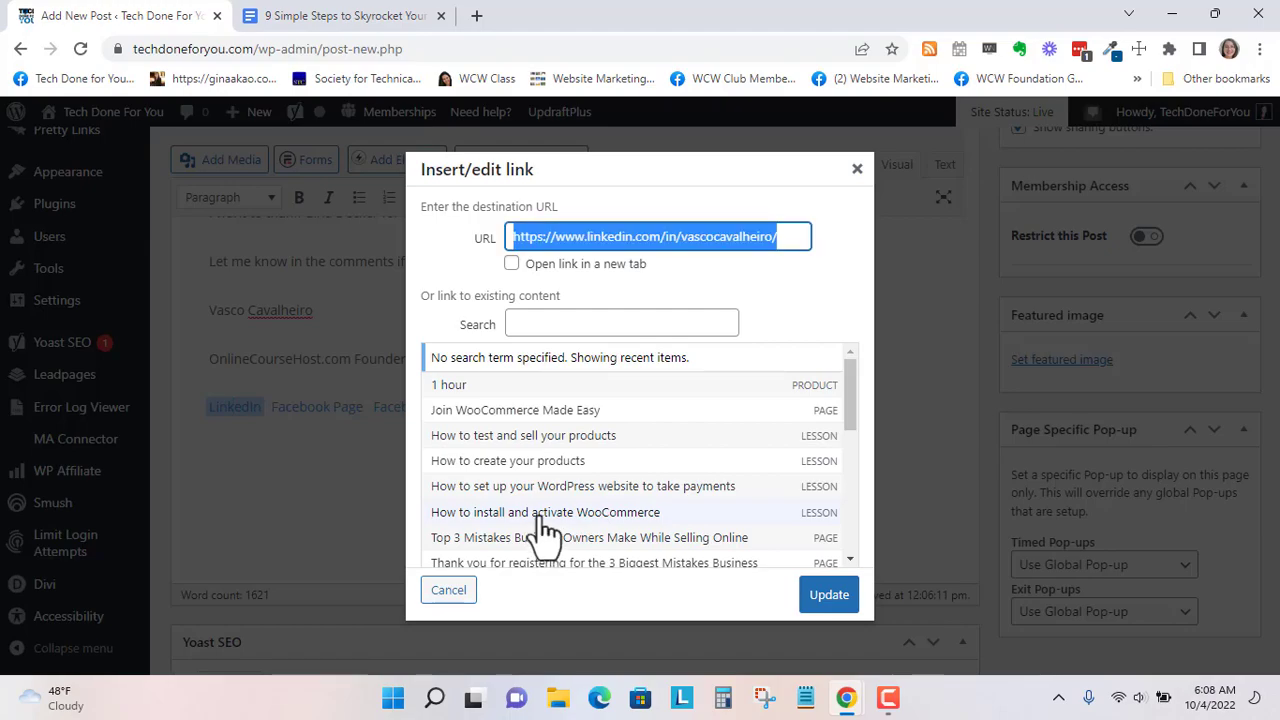
click(511, 263)
click(829, 596)
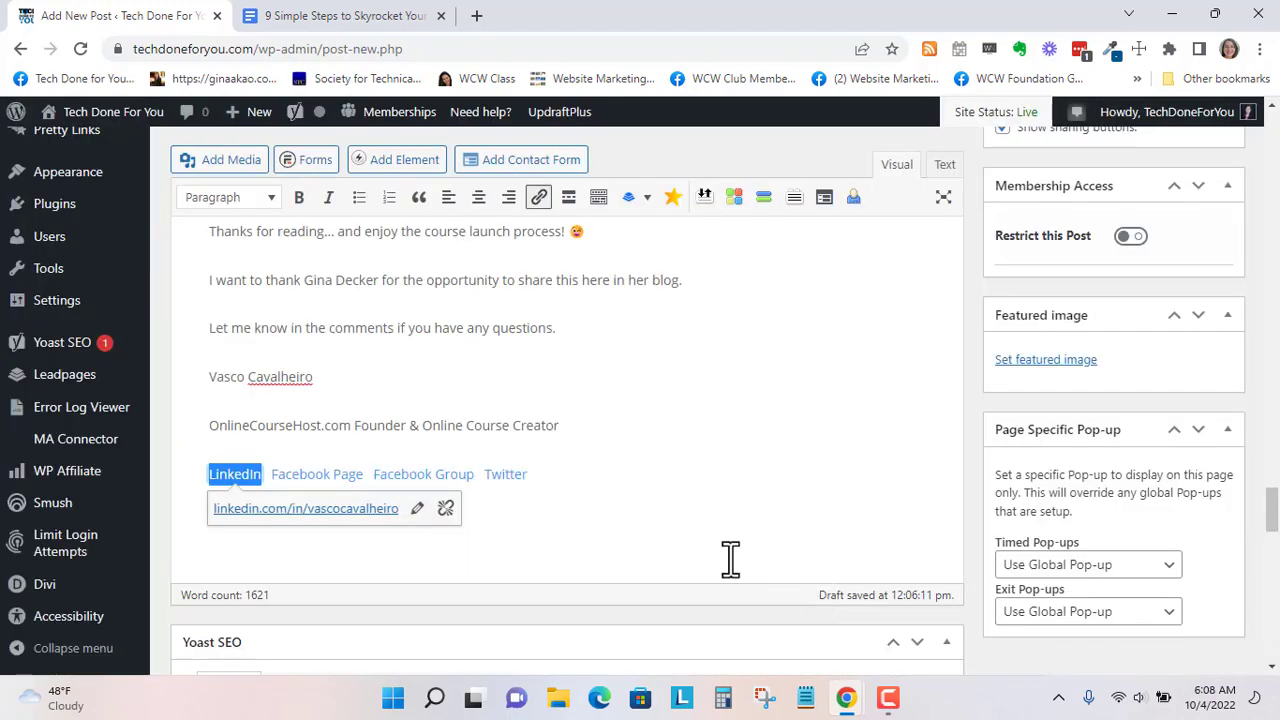
Set the Facebook Page link in the author's social links row to open in a new tab
click(320, 476)
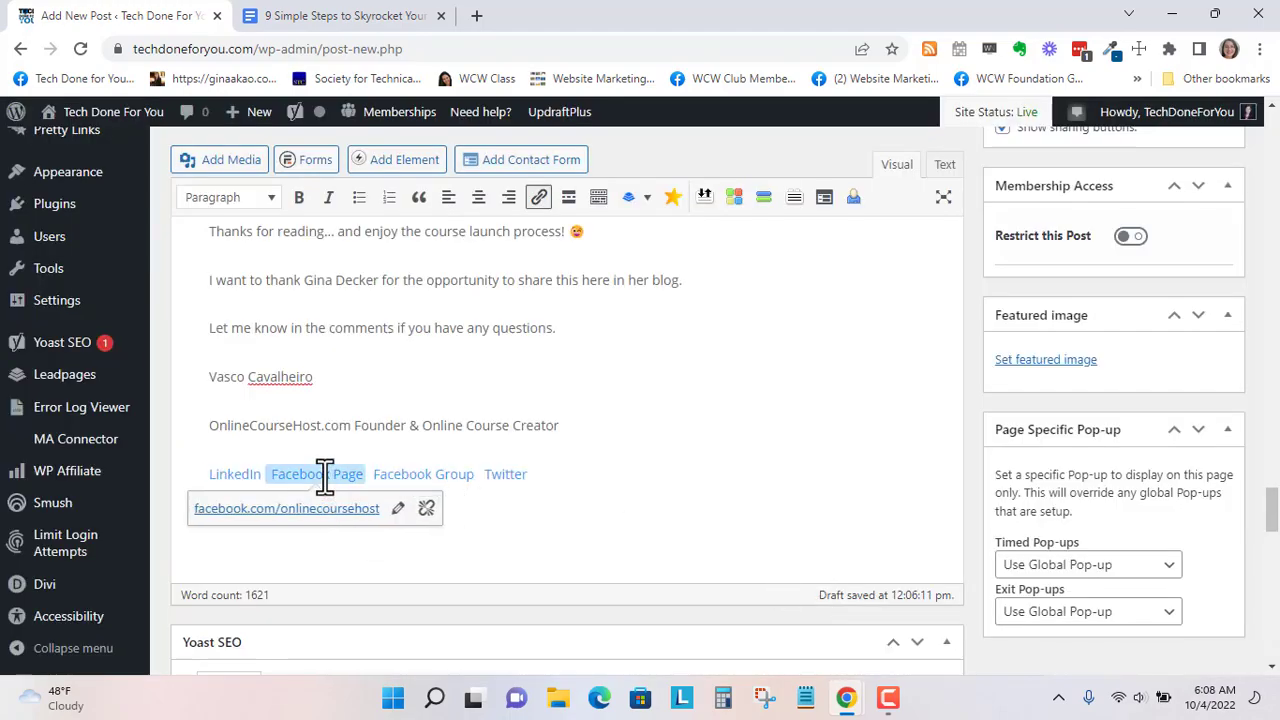
click(400, 510)
click(594, 510)
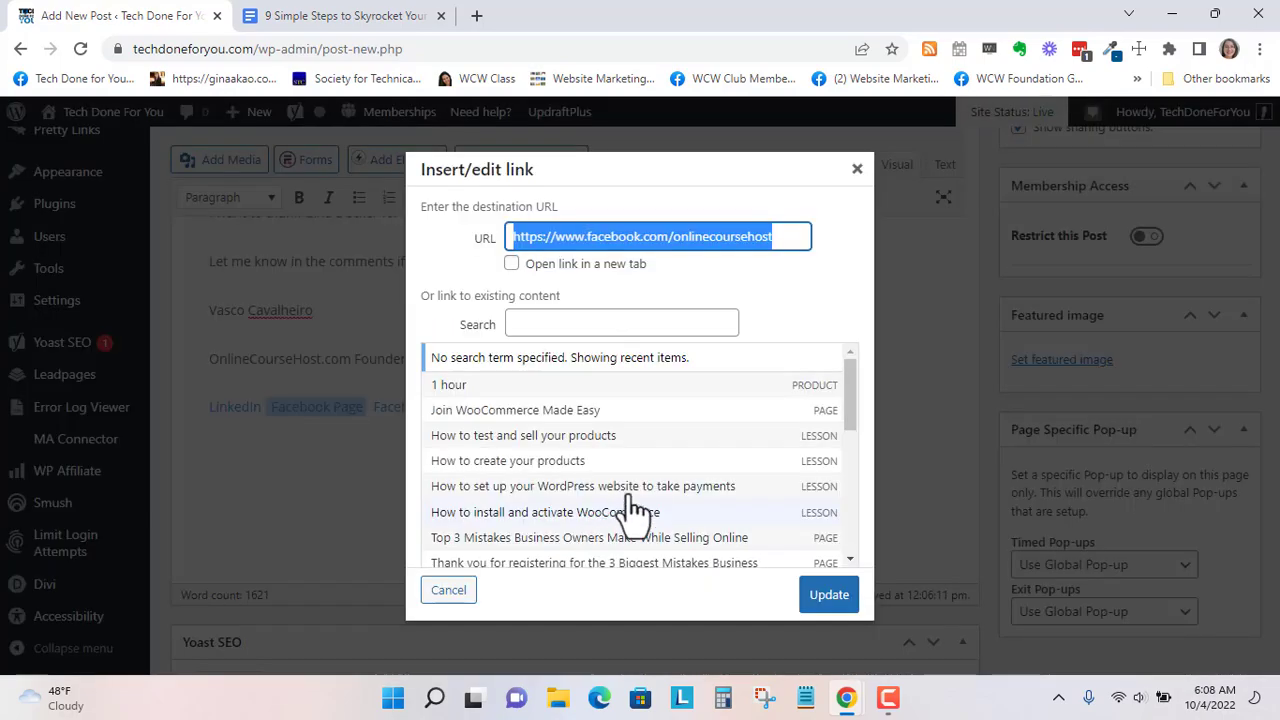
click(511, 263)
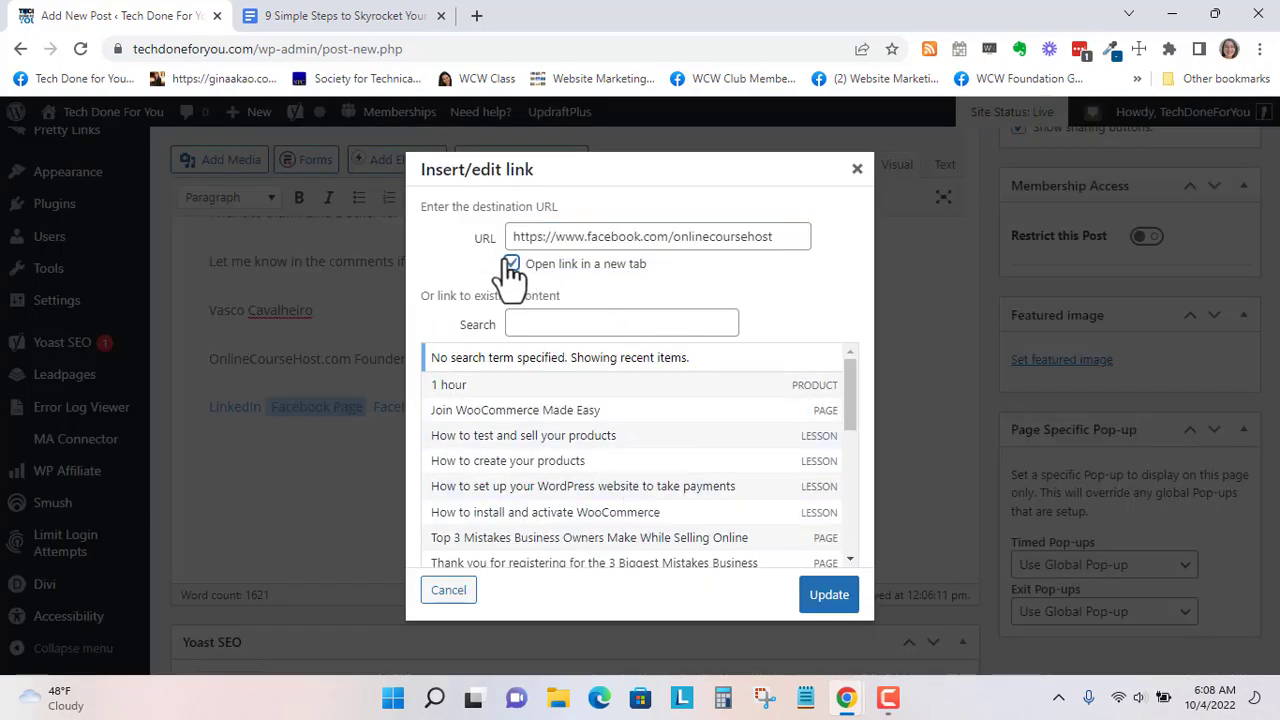
click(838, 605)
Set the Facebook Group link in the author's social links row to open in a new tab
click(416, 478)
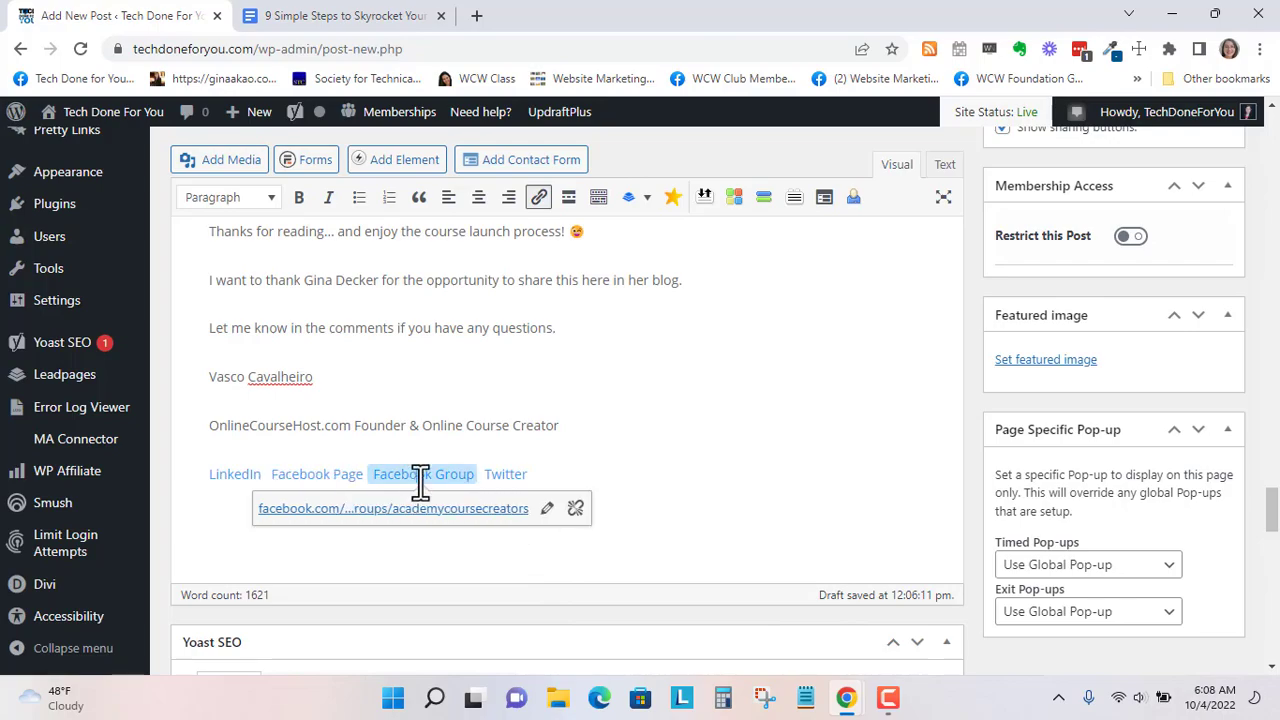
click(545, 510)
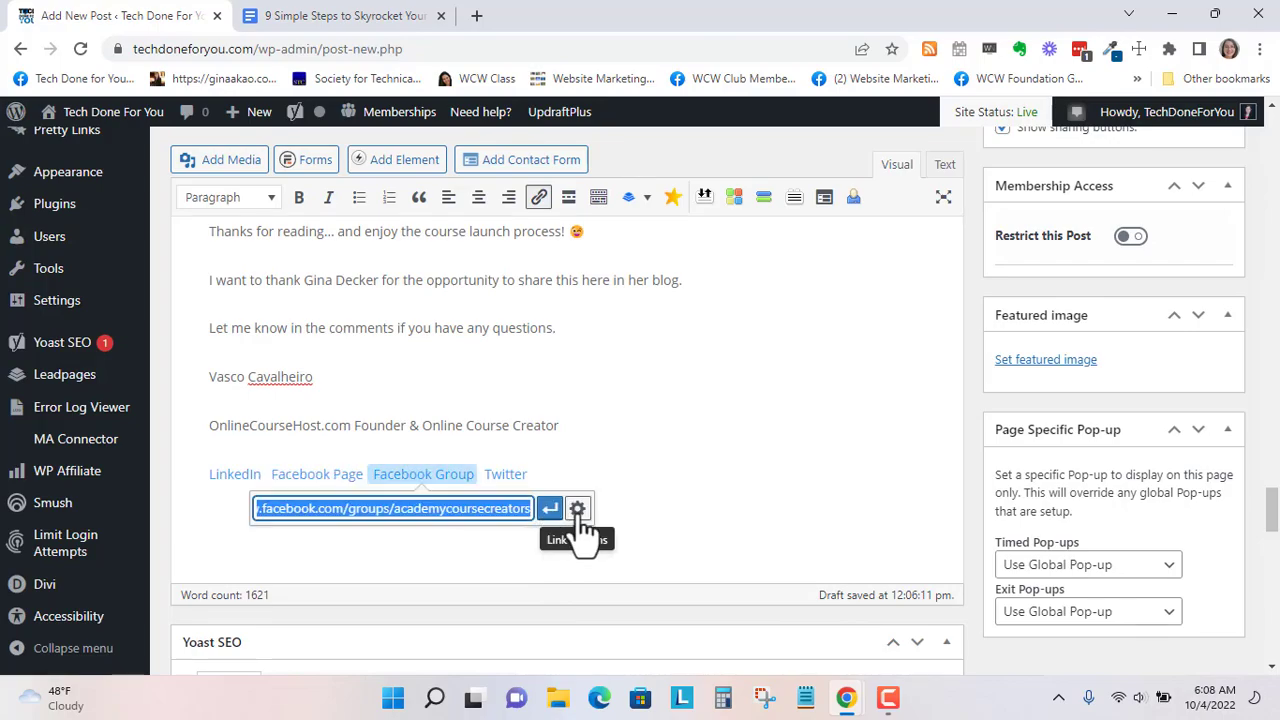
click(578, 512)
click(511, 264)
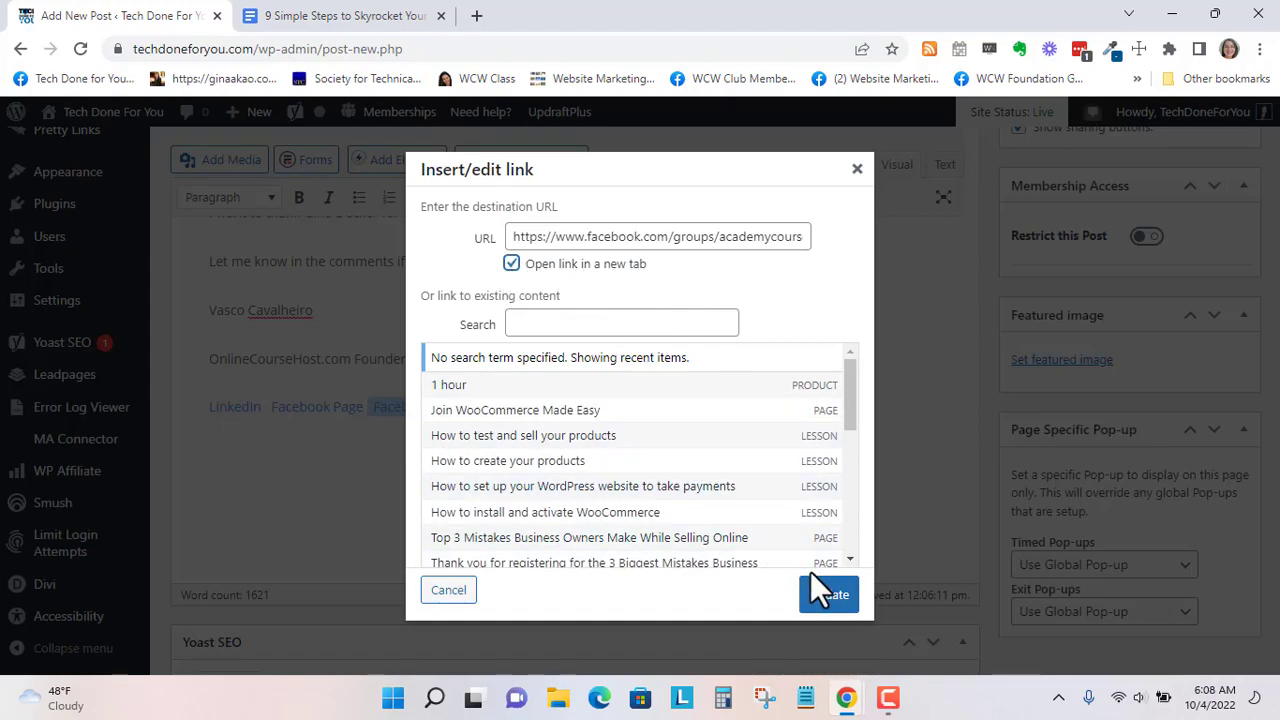
click(828, 598)
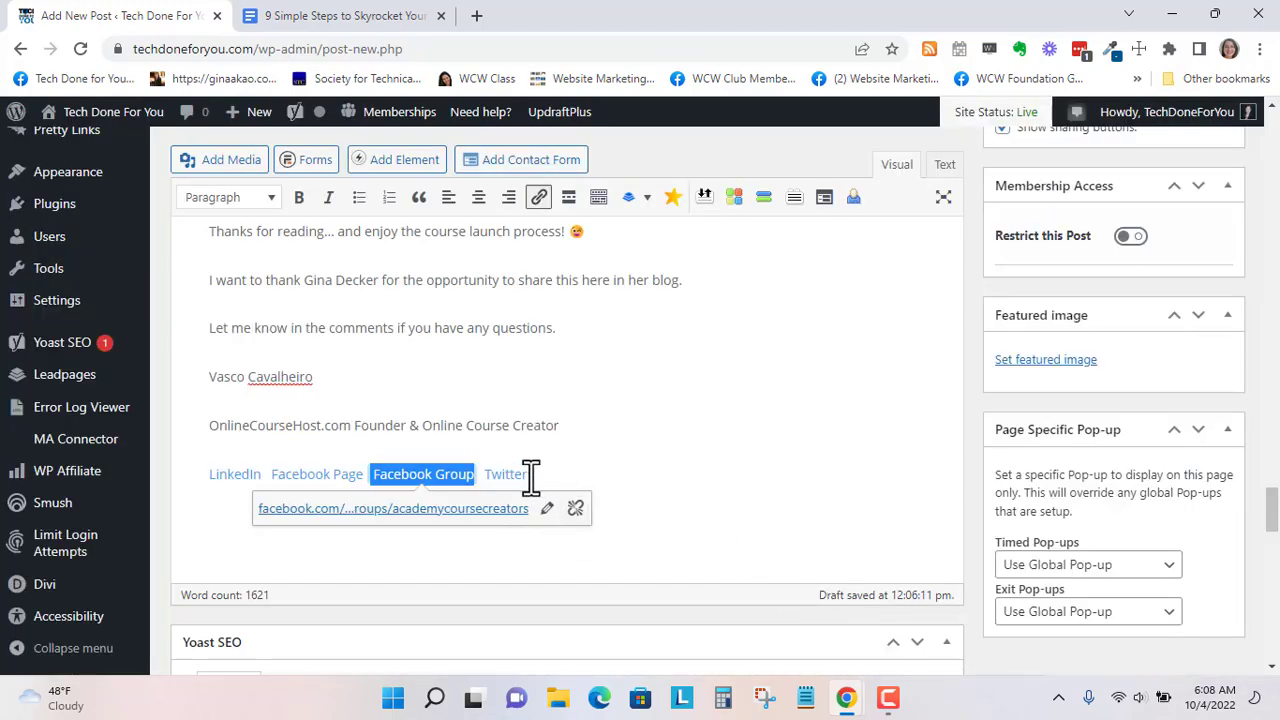
Set the Twitter link in the author's social links row to open in a new tab
click(514, 474)
click(566, 508)
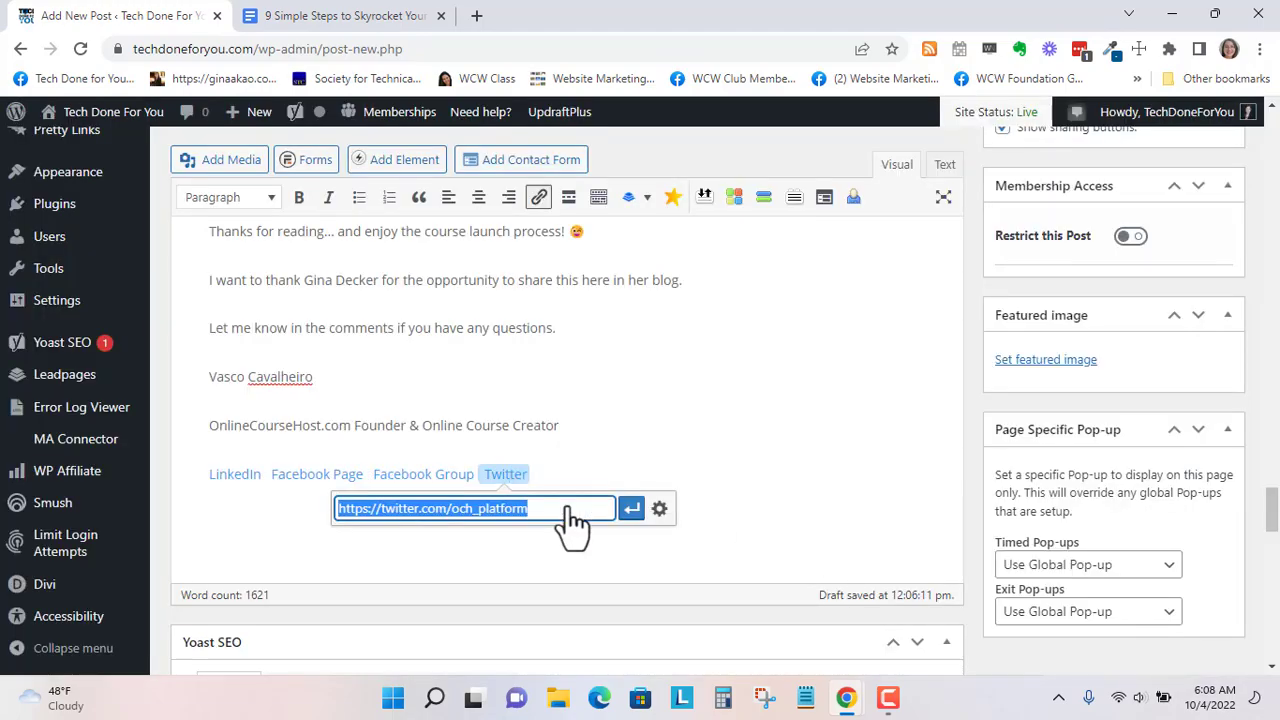
click(659, 512)
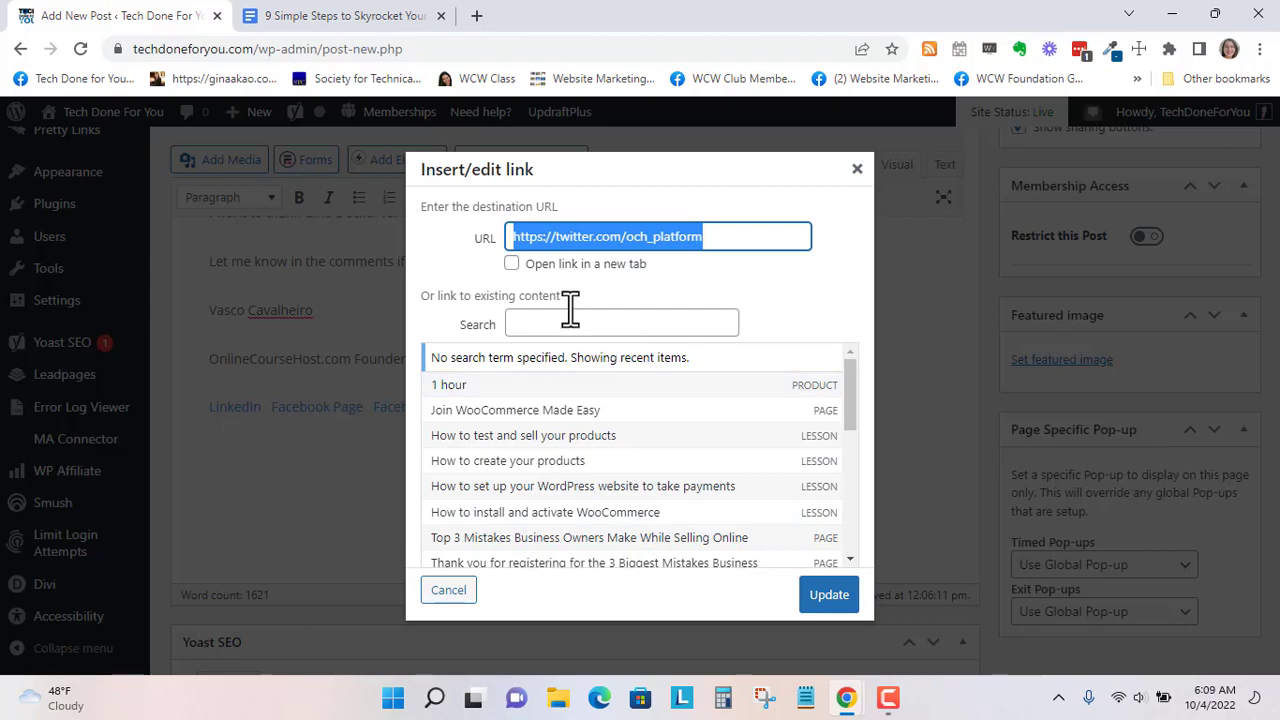
click(511, 264)
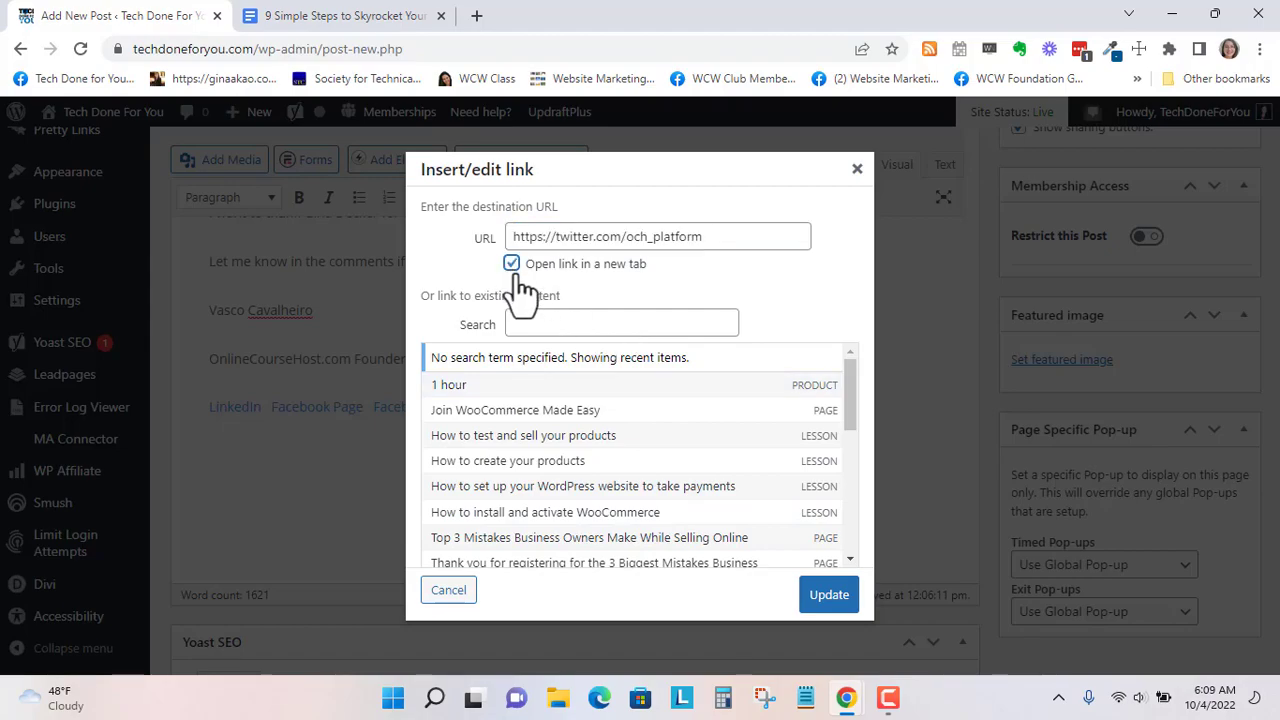
click(829, 595)
click(306, 474)
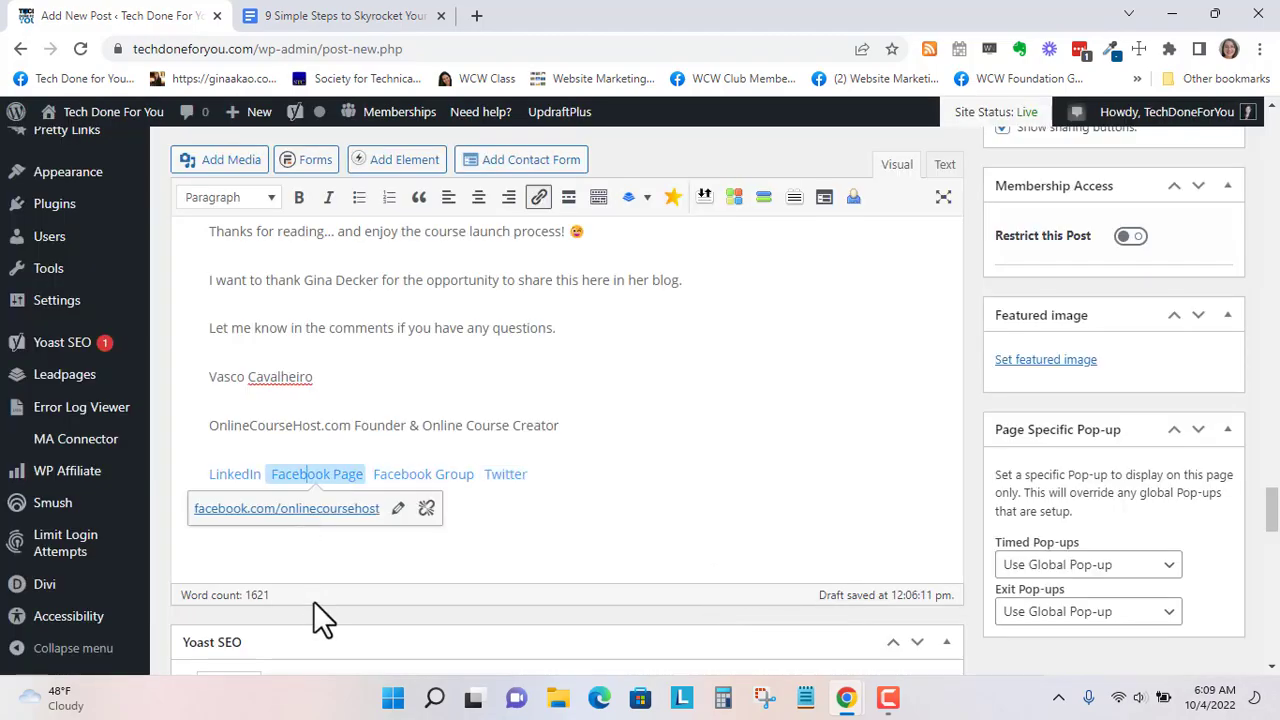
click(848, 473)
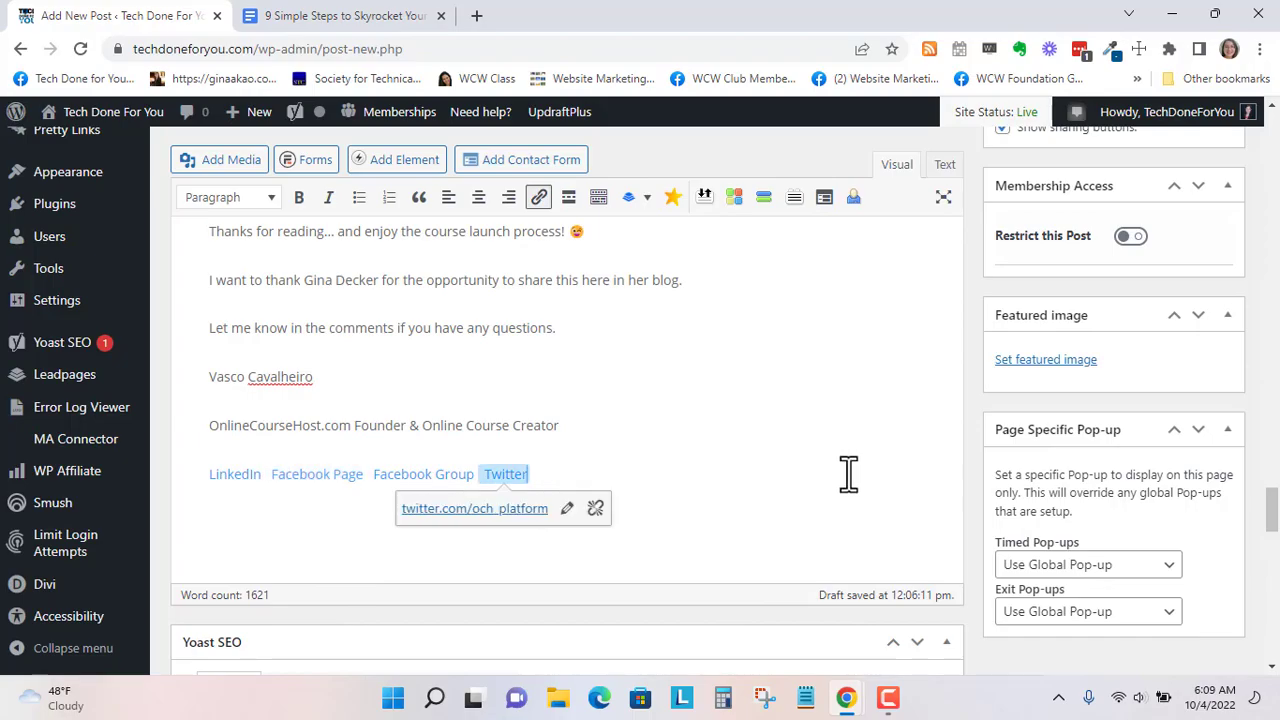
Open a preview of the draft post in a separate browser tab
scroll(845, 476, up, 20)
scroll(843, 480, up, 15)
scroll(839, 479, down, 3)
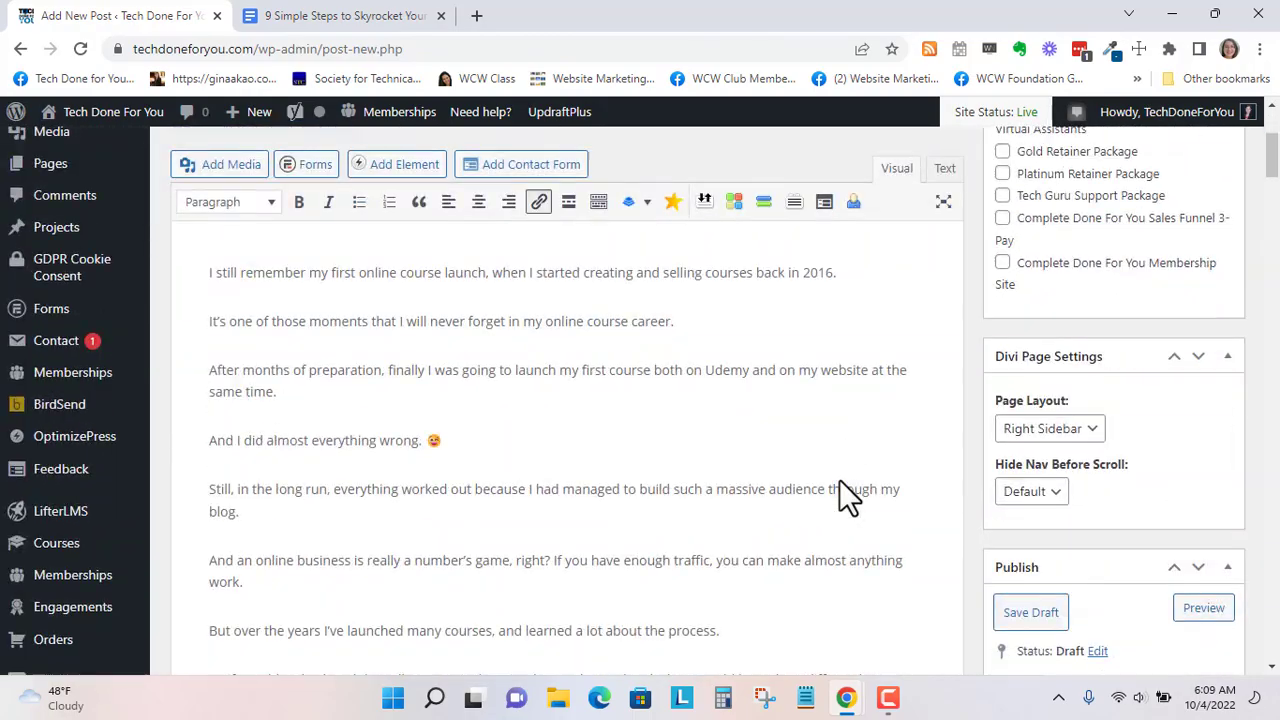
scroll(625, 357, up, 2)
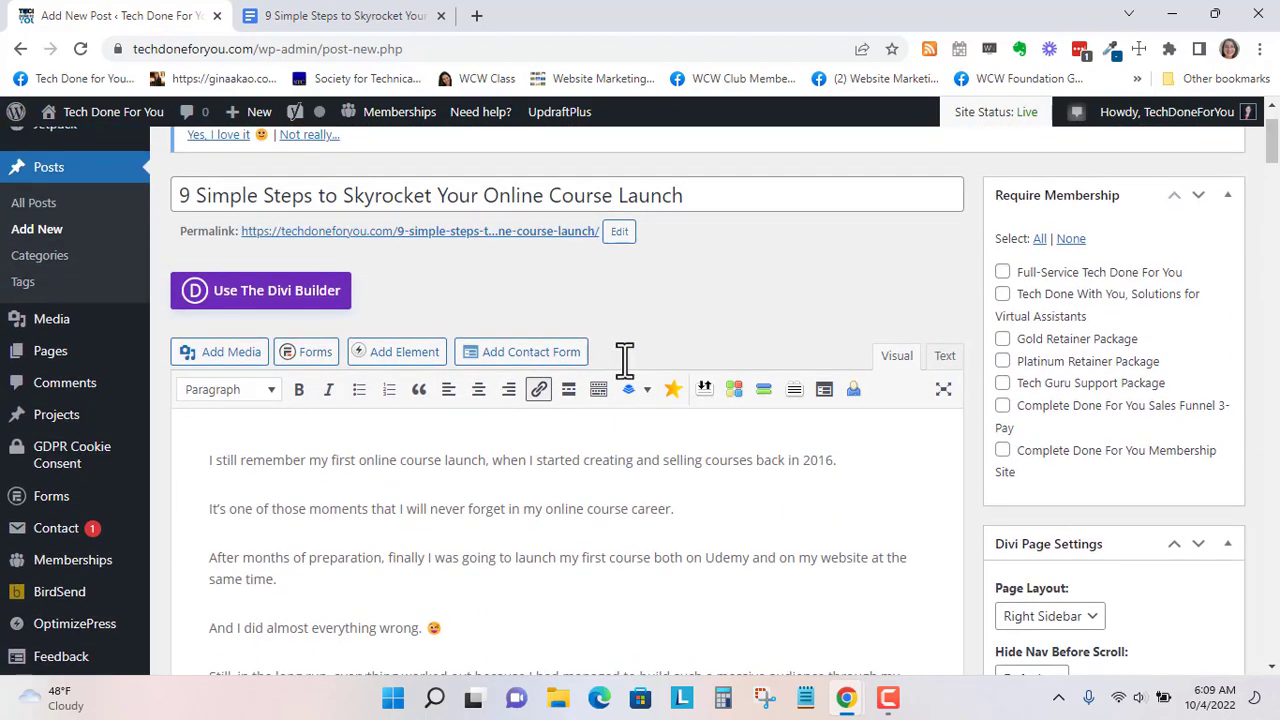
scroll(777, 432, down, 1)
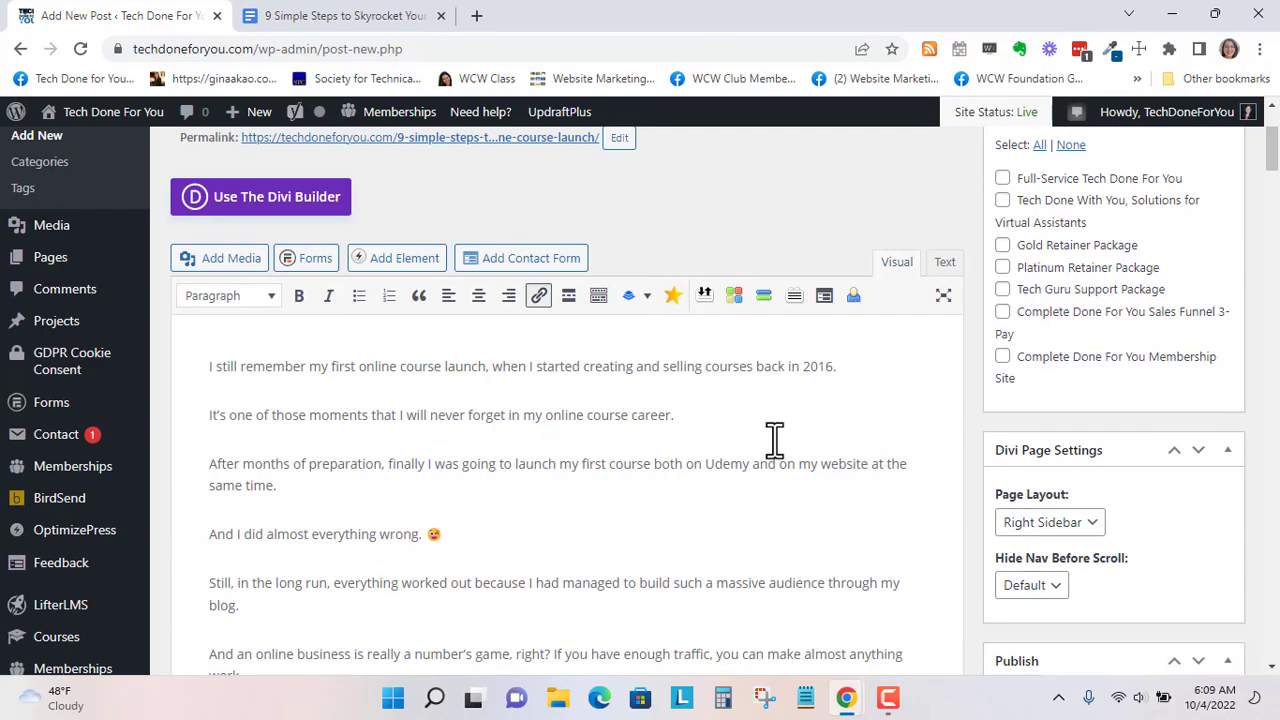
scroll(1131, 380, up, 4)
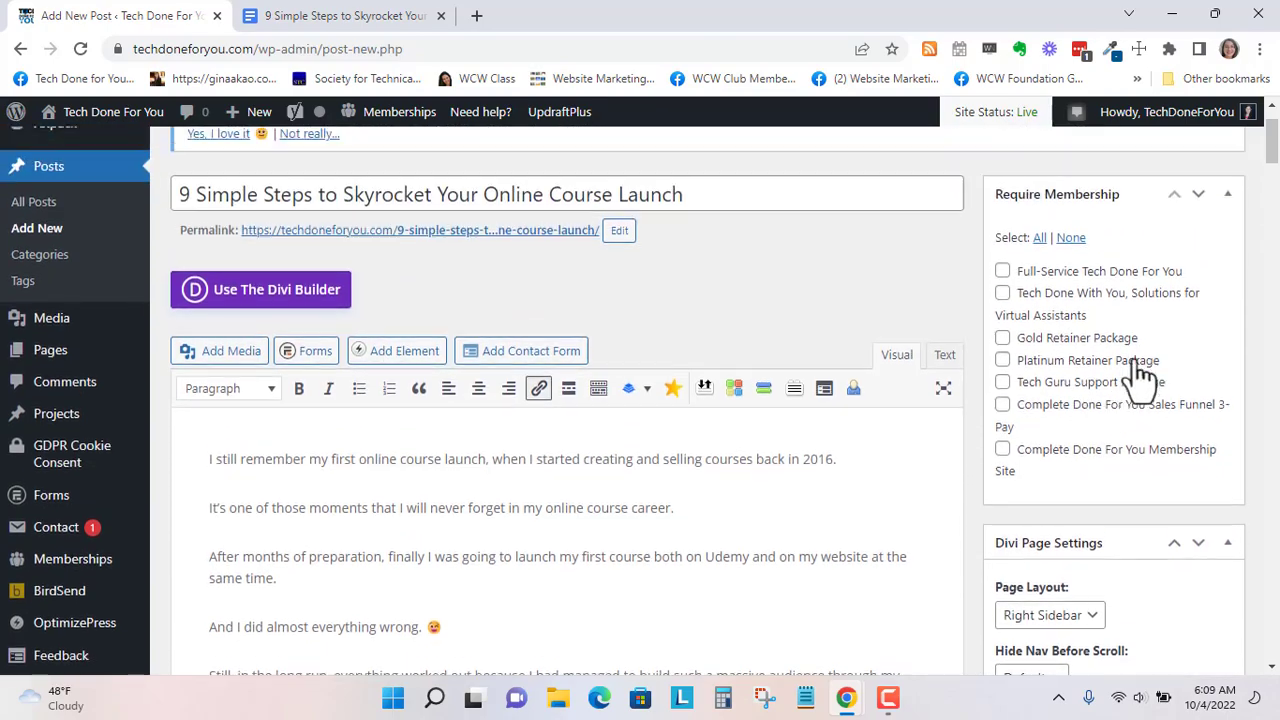
scroll(1148, 360, down, 7)
scroll(1151, 365, down, 1)
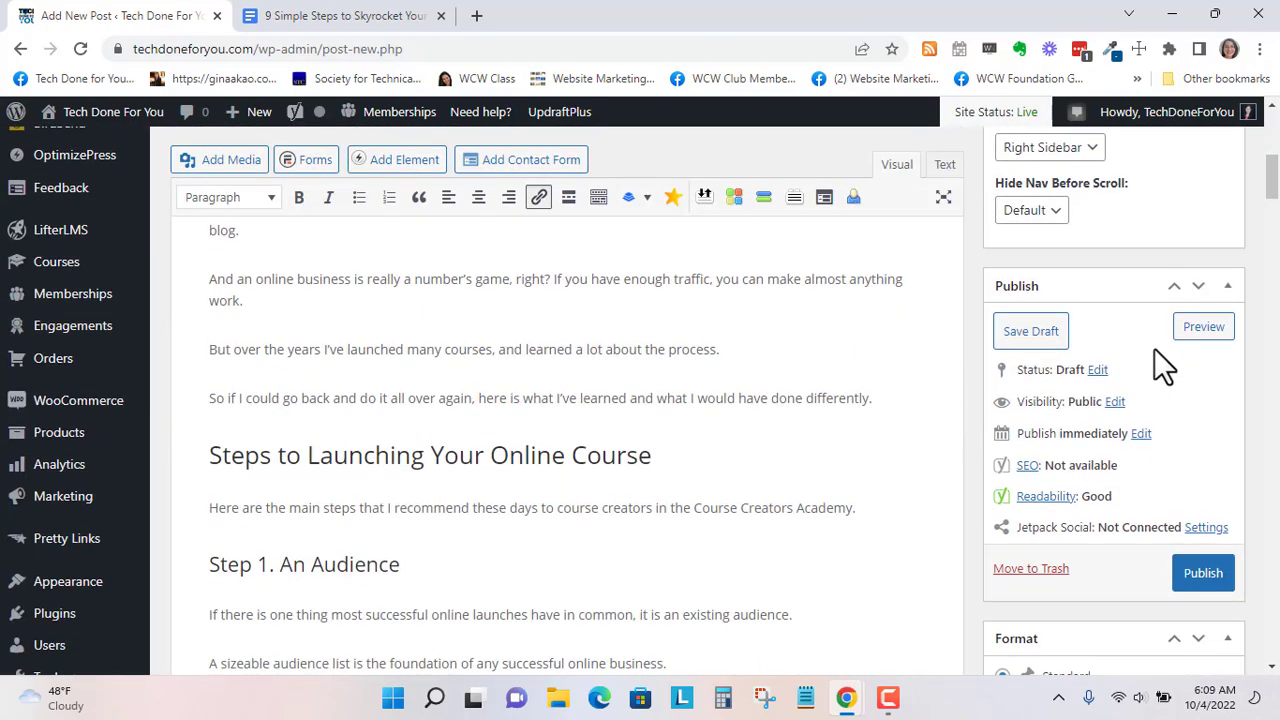
click(1220, 343)
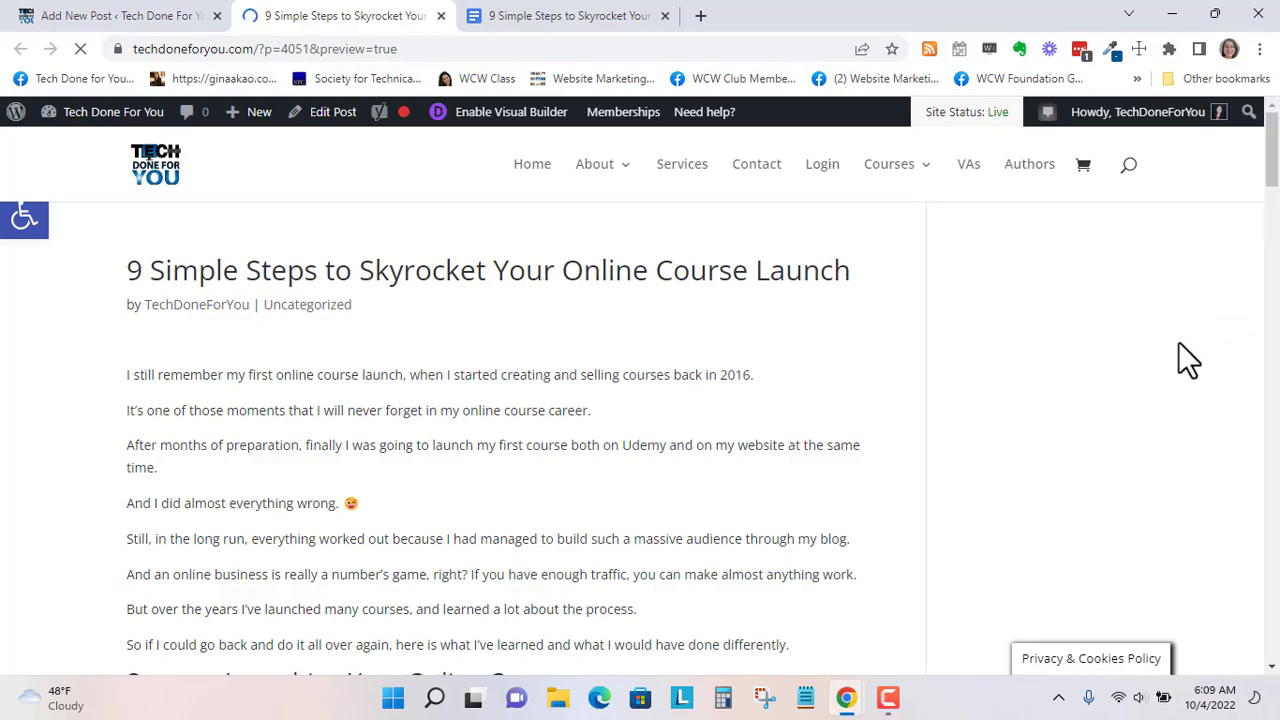
Examine the previewed article's headings, spacing, bulleted lists and links from the introduction down to the author's social links
scroll(787, 390, down, 4)
scroll(782, 395, down, 3)
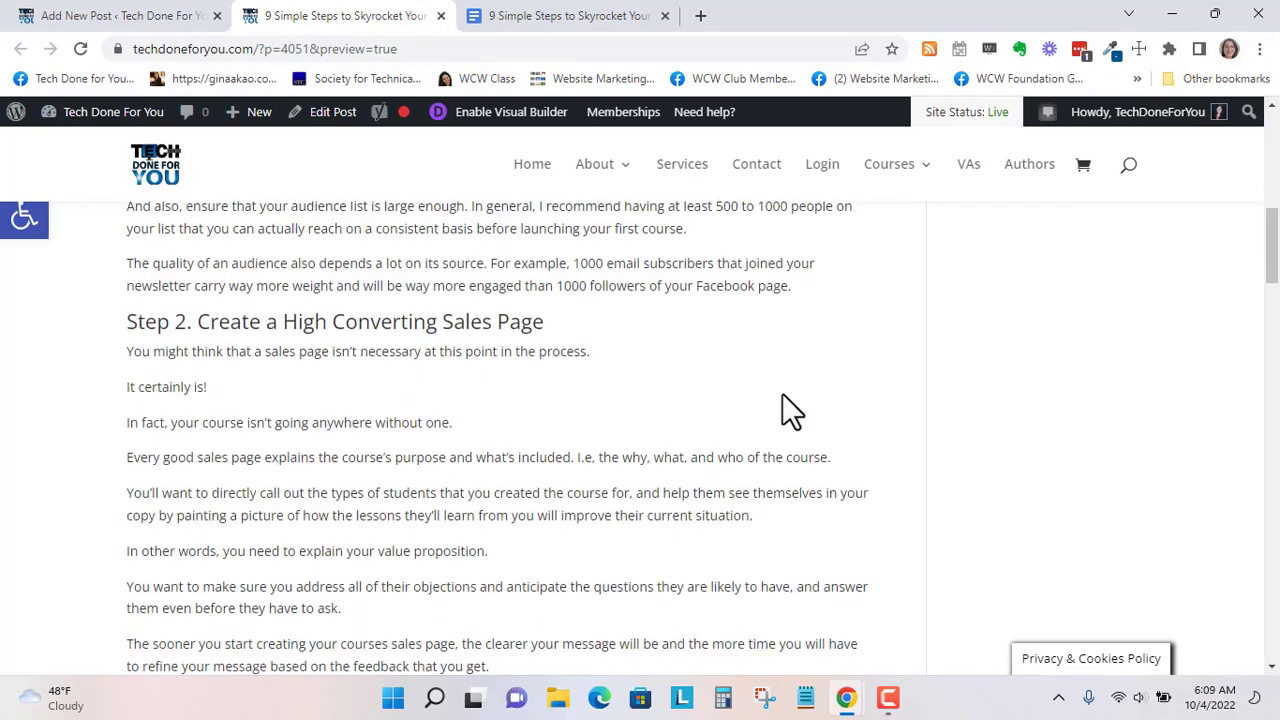
scroll(782, 395, down, 4)
scroll(782, 395, up, 4)
scroll(782, 393, down, 6)
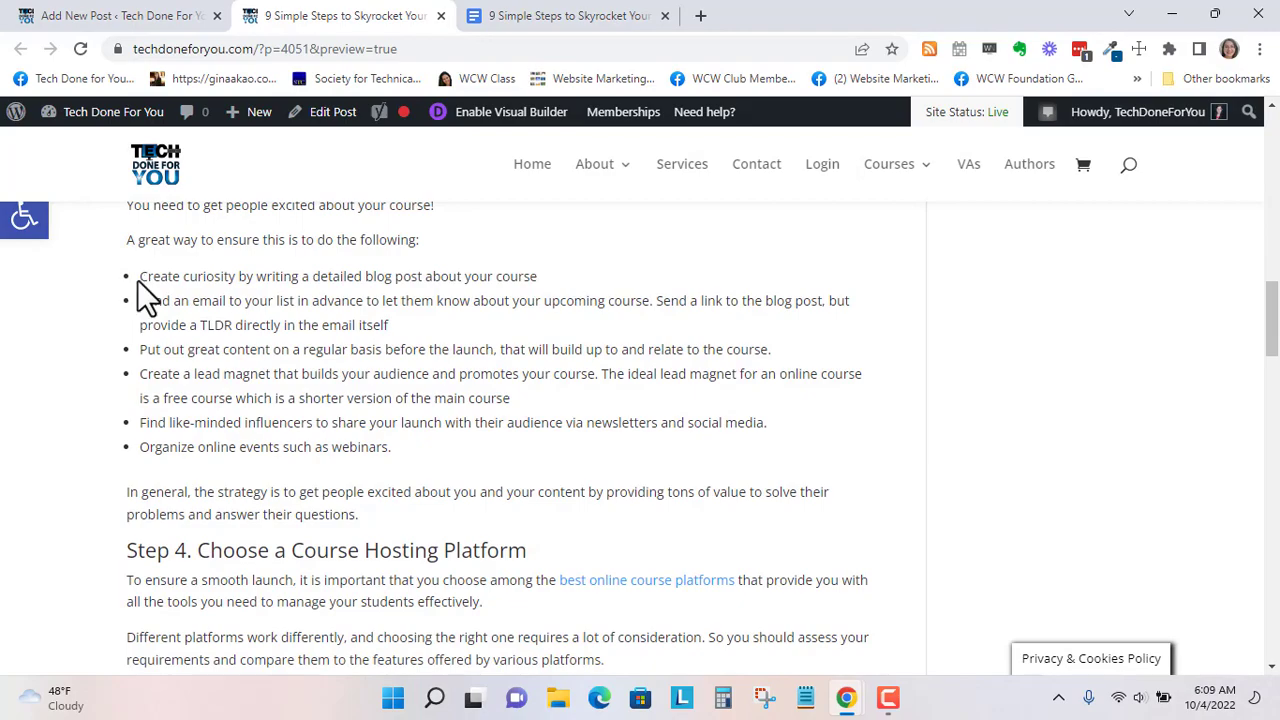
scroll(420, 456, down, 5)
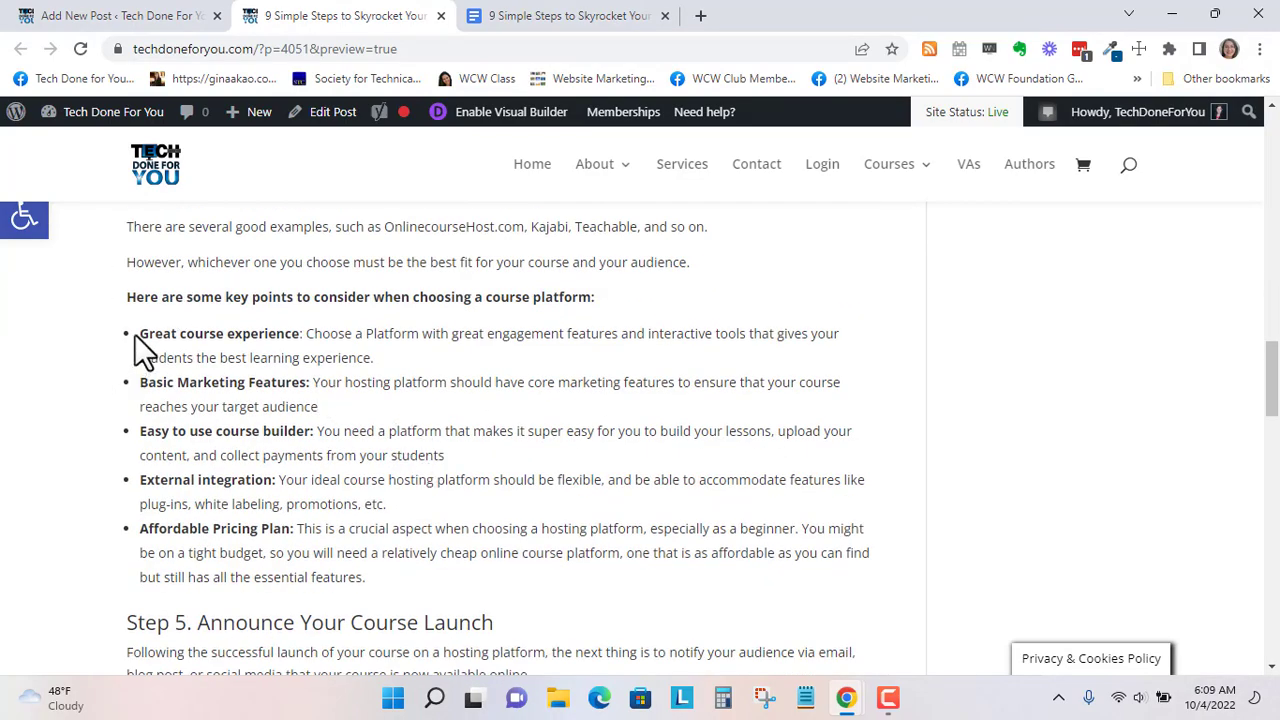
scroll(340, 520, down, 9)
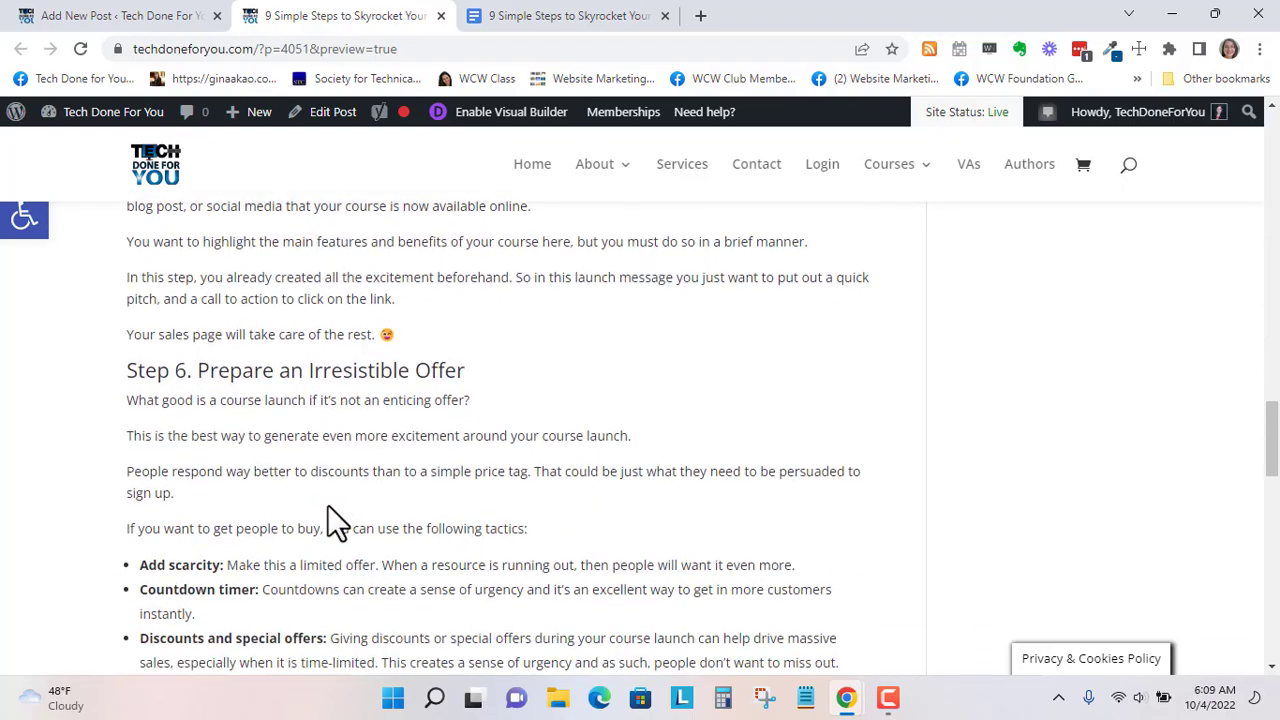
scroll(230, 380, up, 2)
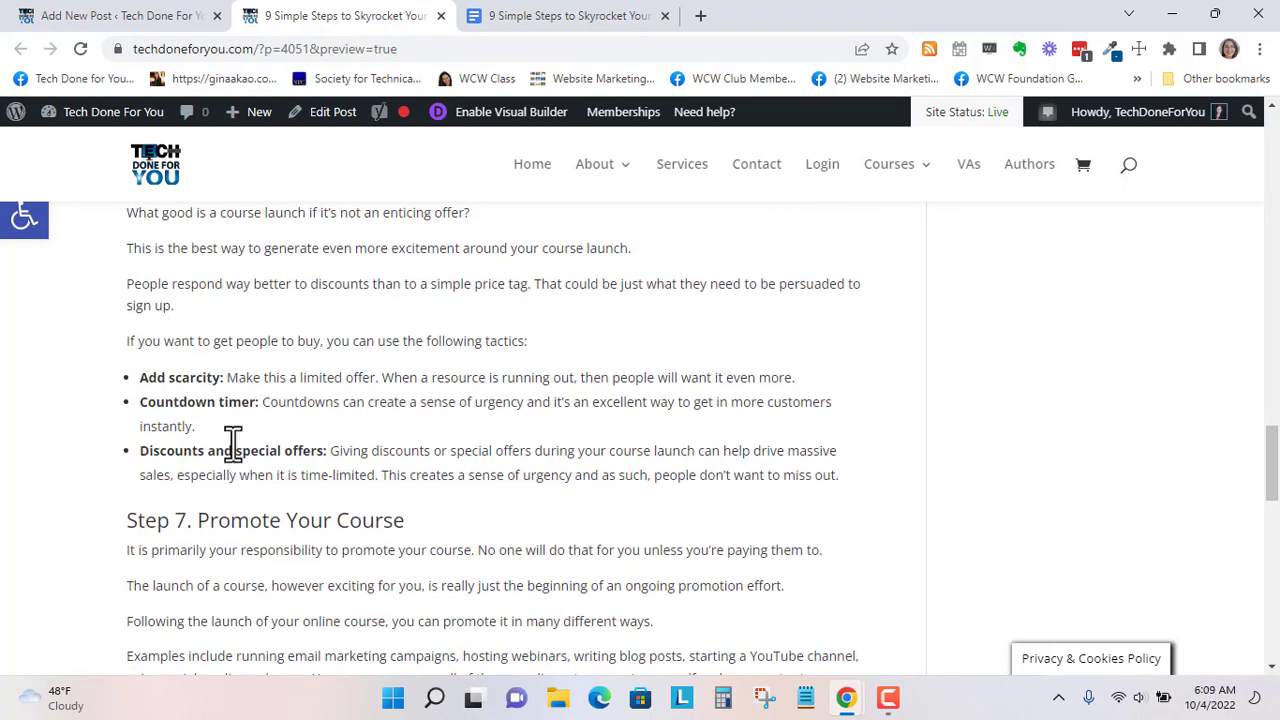
scroll(232, 443, down, 12)
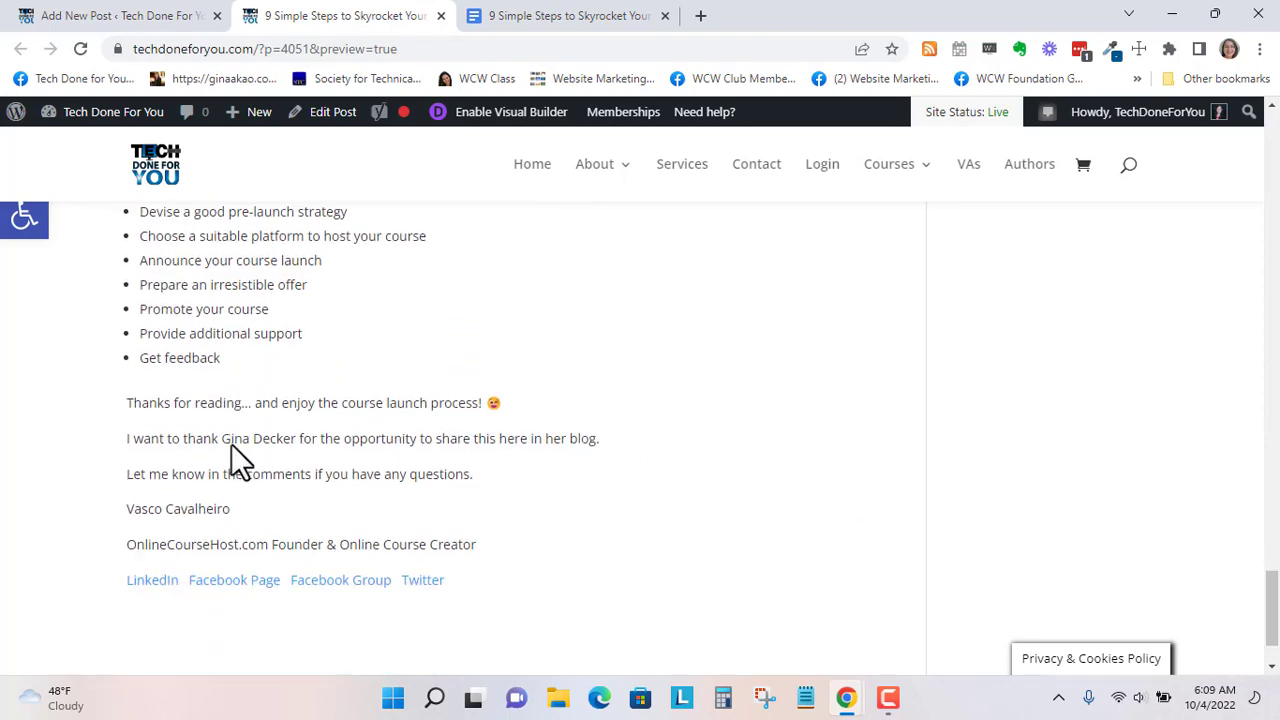
scroll(231, 445, down, 2)
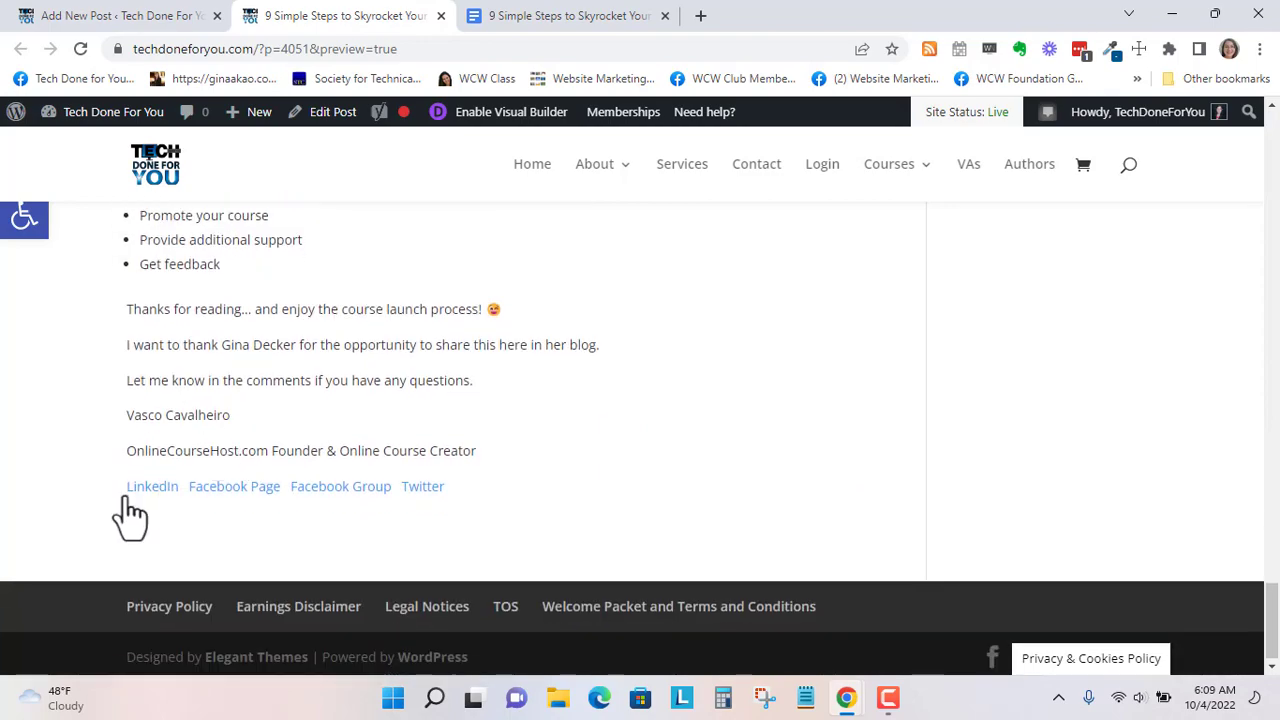
Back in the post editor, remove and reapply the bulleted list formatting on Step 3's six pre-launch items
click(126, 15)
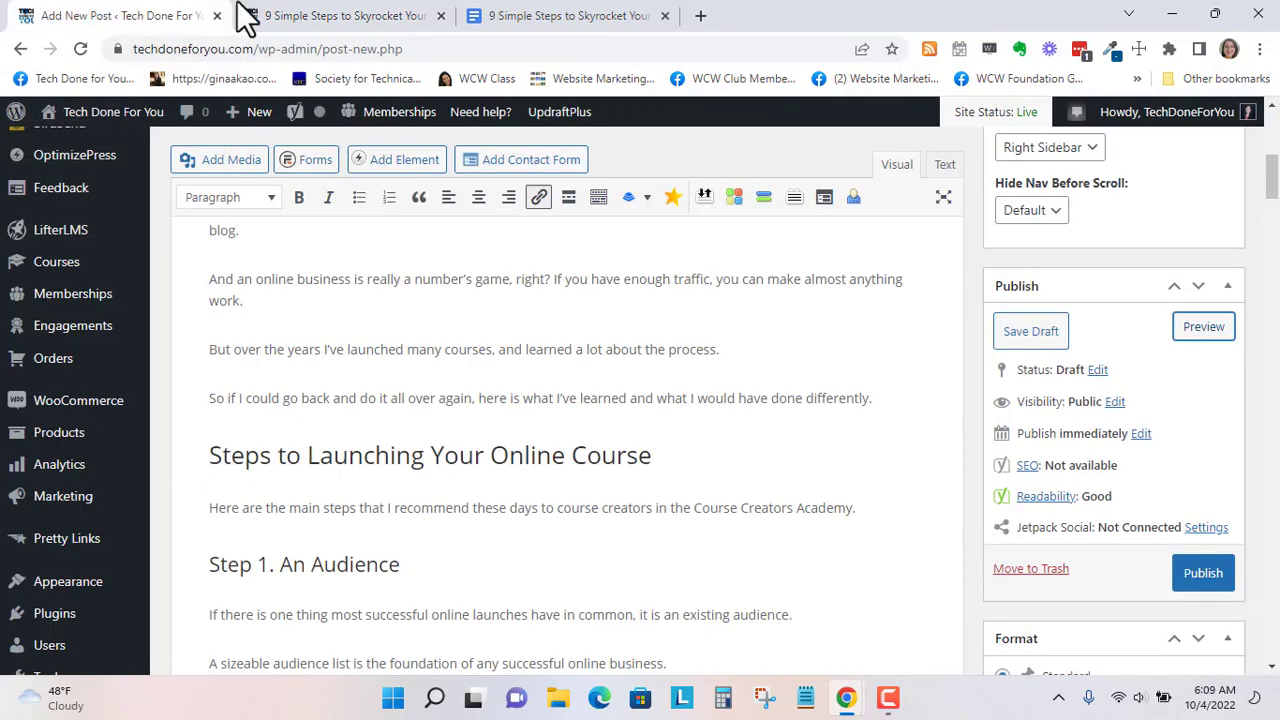
scroll(449, 400, up, 10)
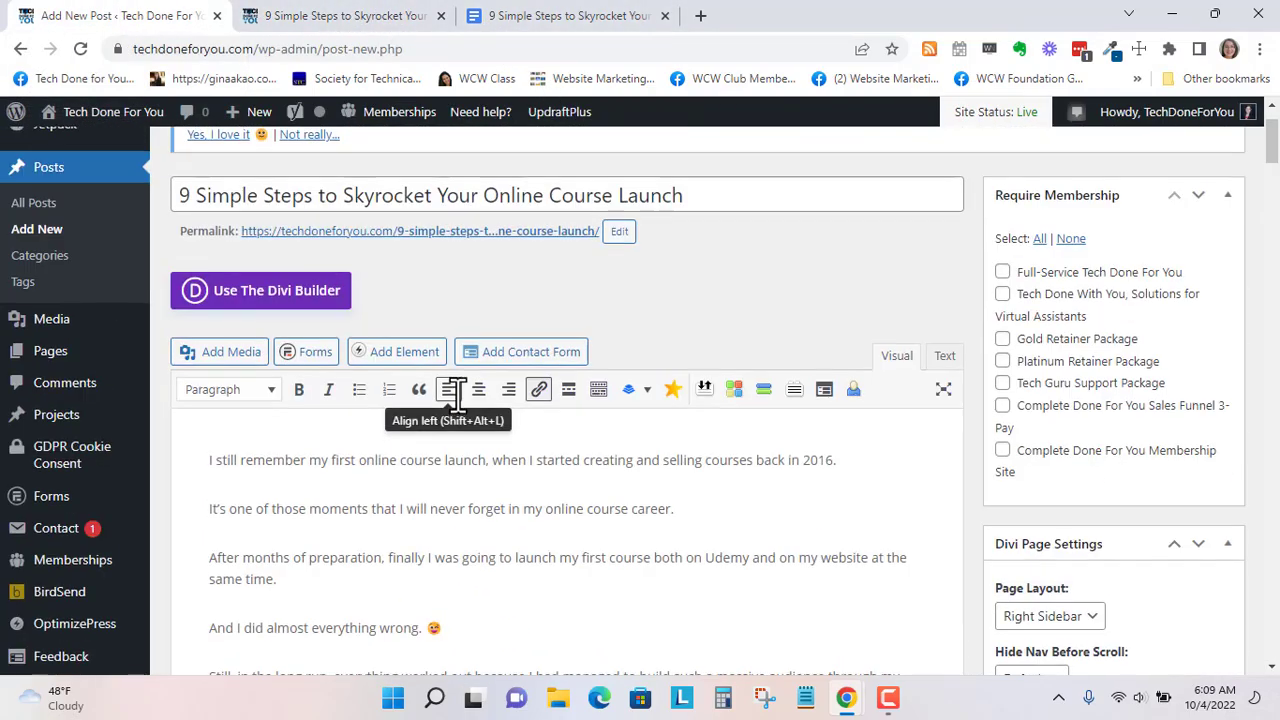
scroll(450, 387, down, 20)
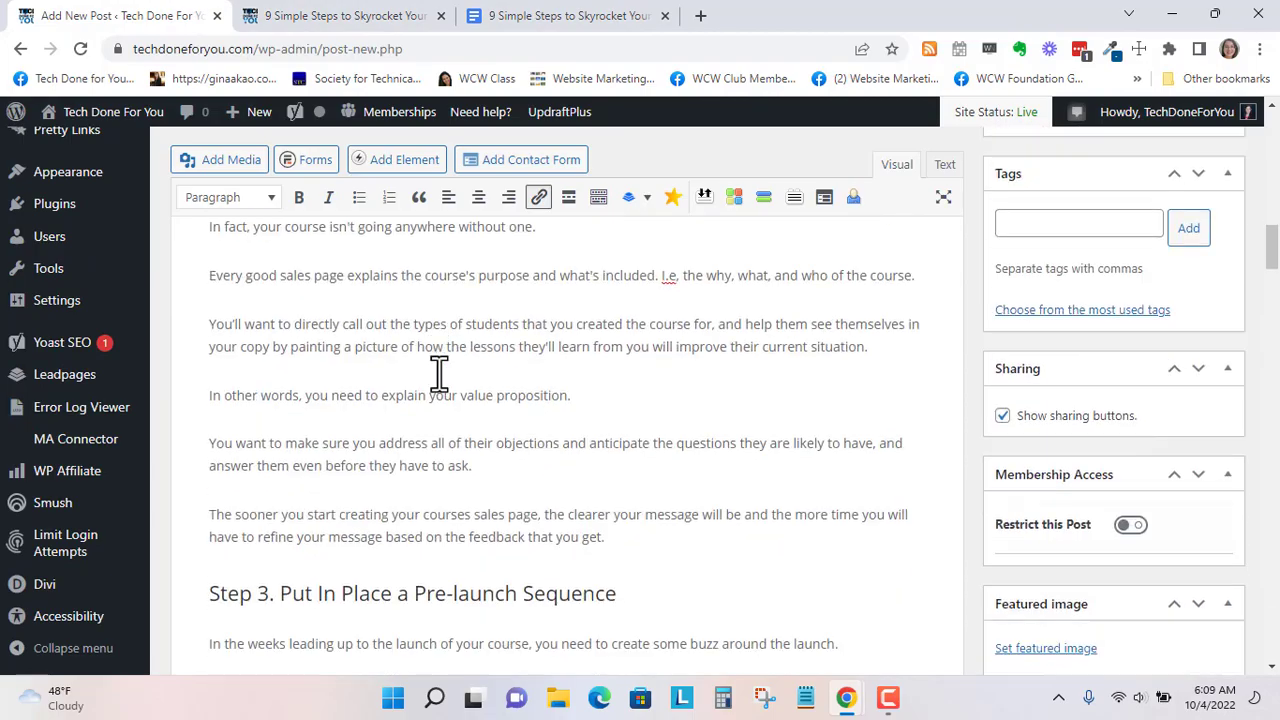
scroll(439, 372, down, 4)
scroll(437, 371, up, 2)
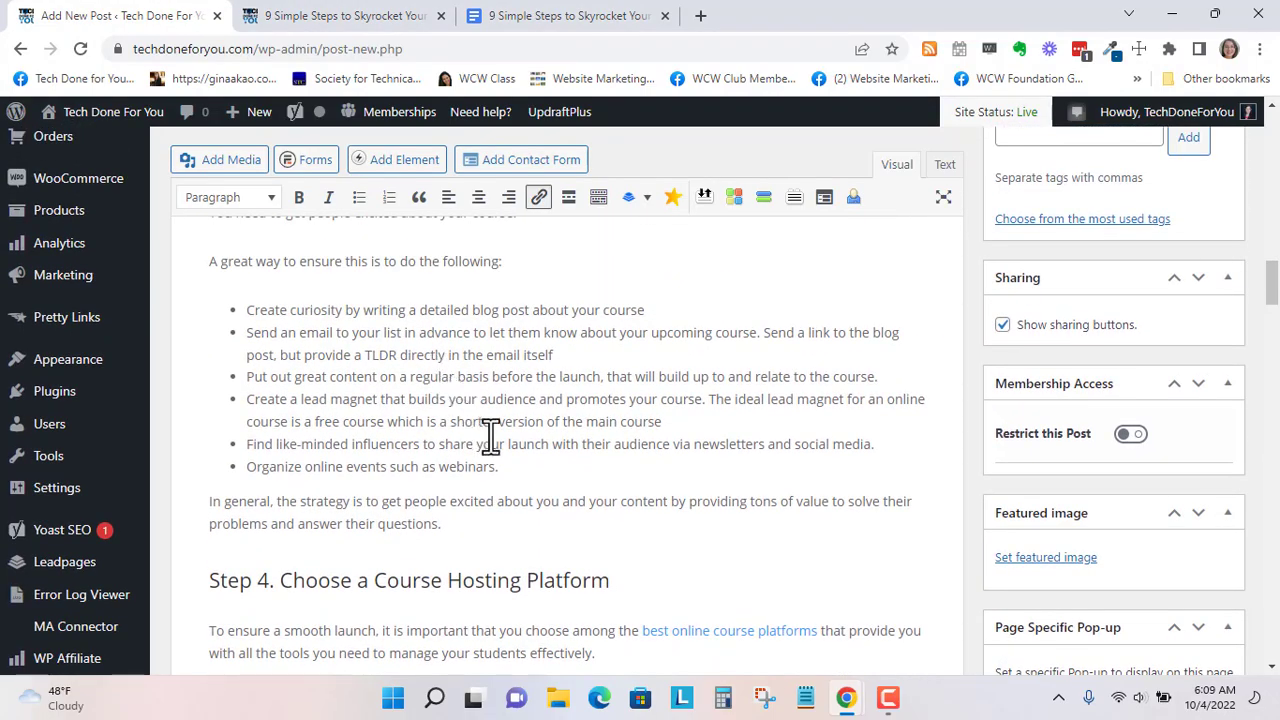
drag(526, 470, 246, 311)
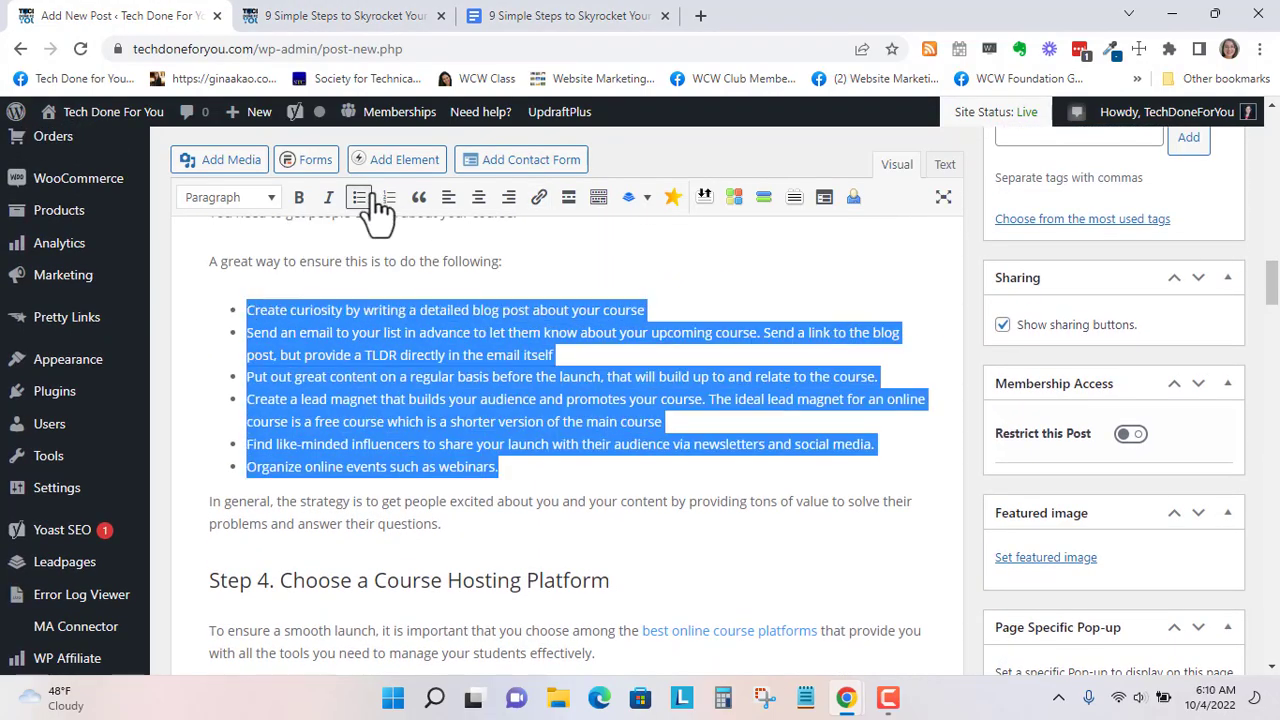
click(359, 199)
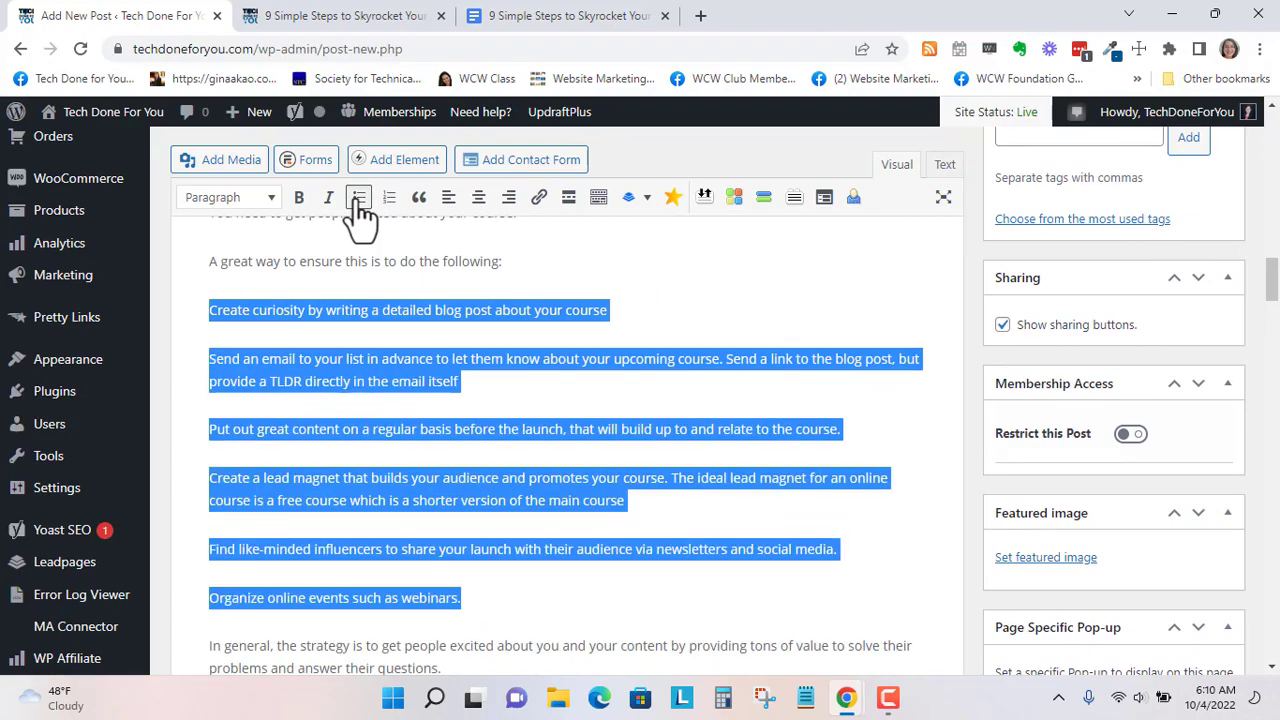
click(359, 199)
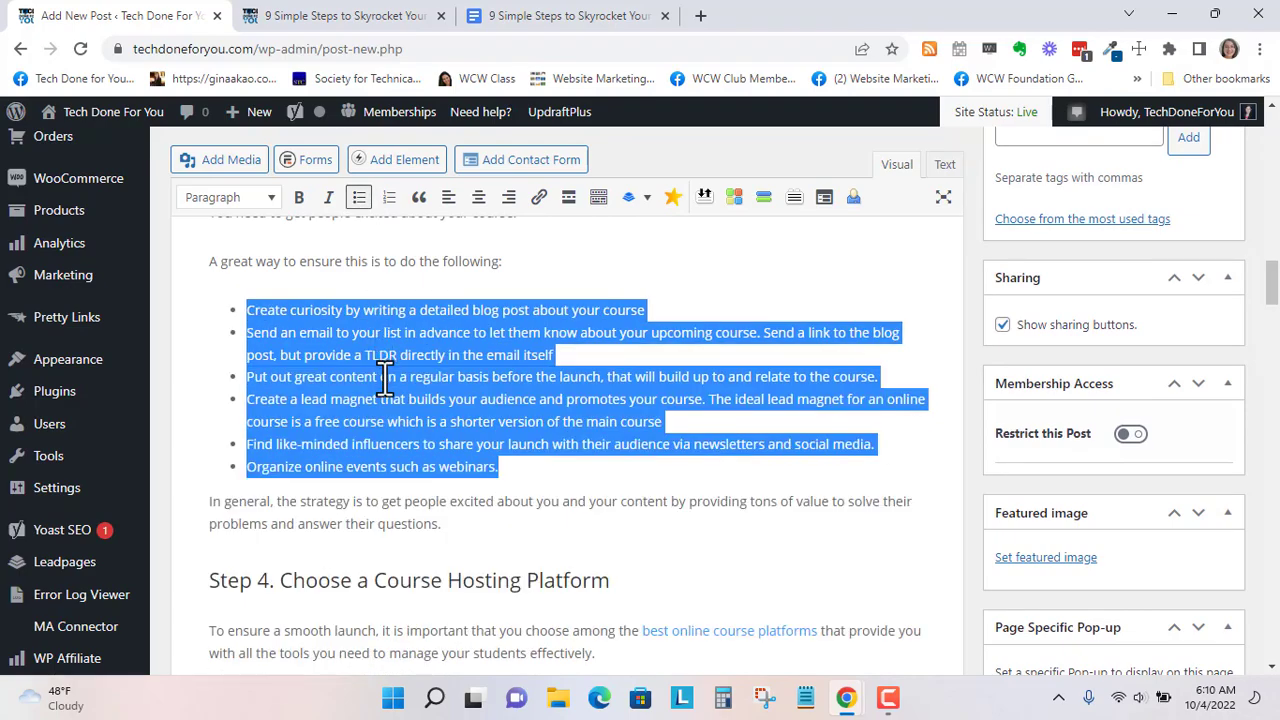
Remove and reapply the bulleted list formatting on Step 4's five key points for choosing a course platform
scroll(283, 420, down, 5)
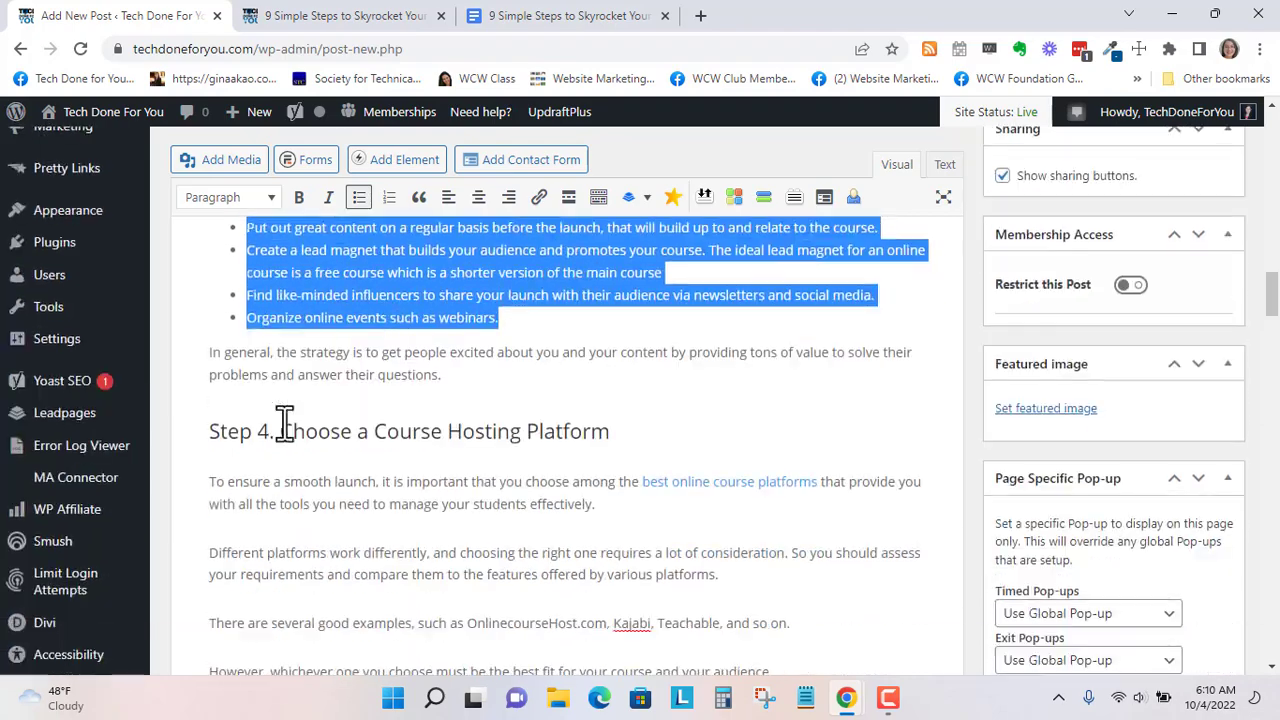
scroll(285, 415, down, 2)
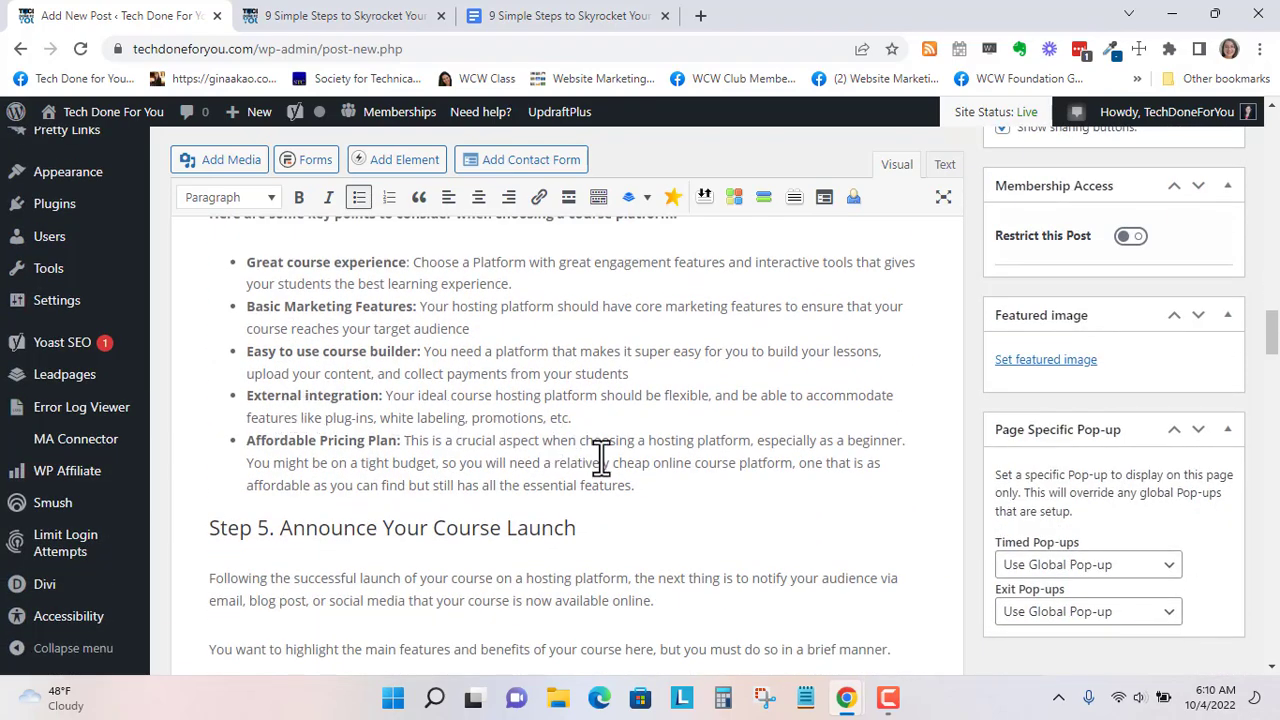
drag(663, 494, 229, 258)
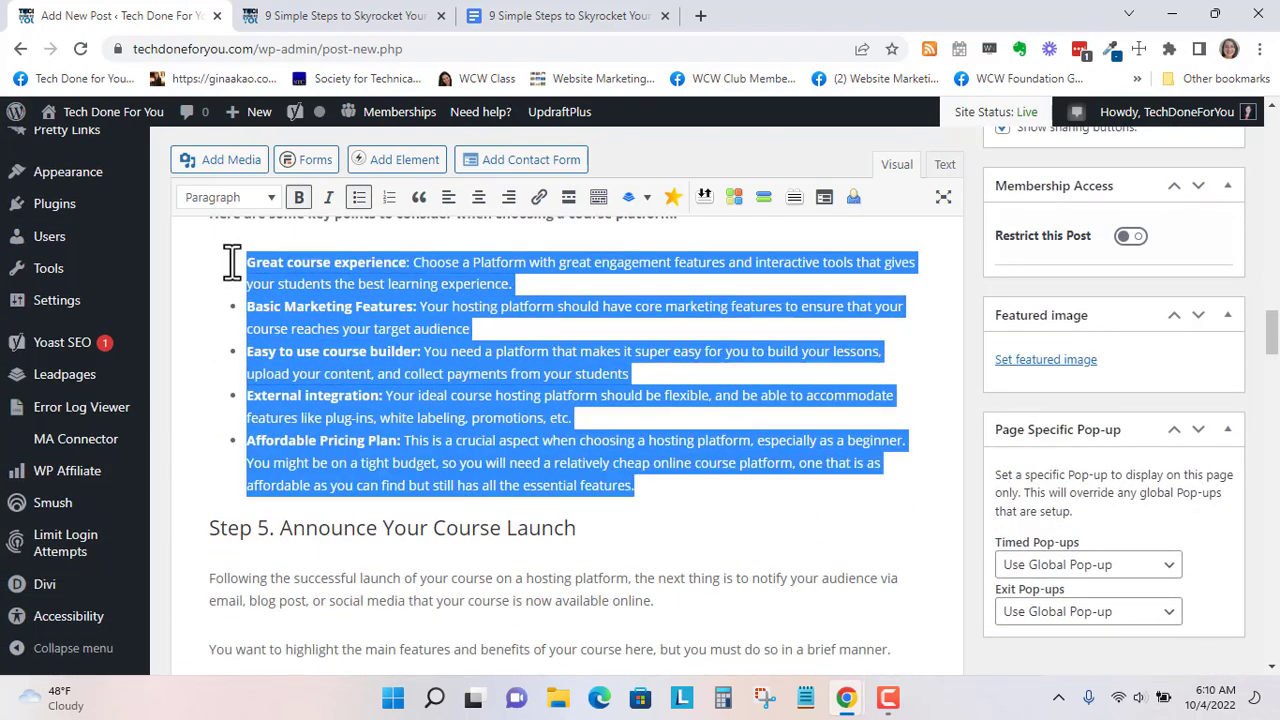
click(359, 199)
click(359, 199)
Make the three bulleted buying tactics under Step 6 entirely bold, from "Add scarcity" to "Discounts and special offers"
scroll(445, 458, down, 8)
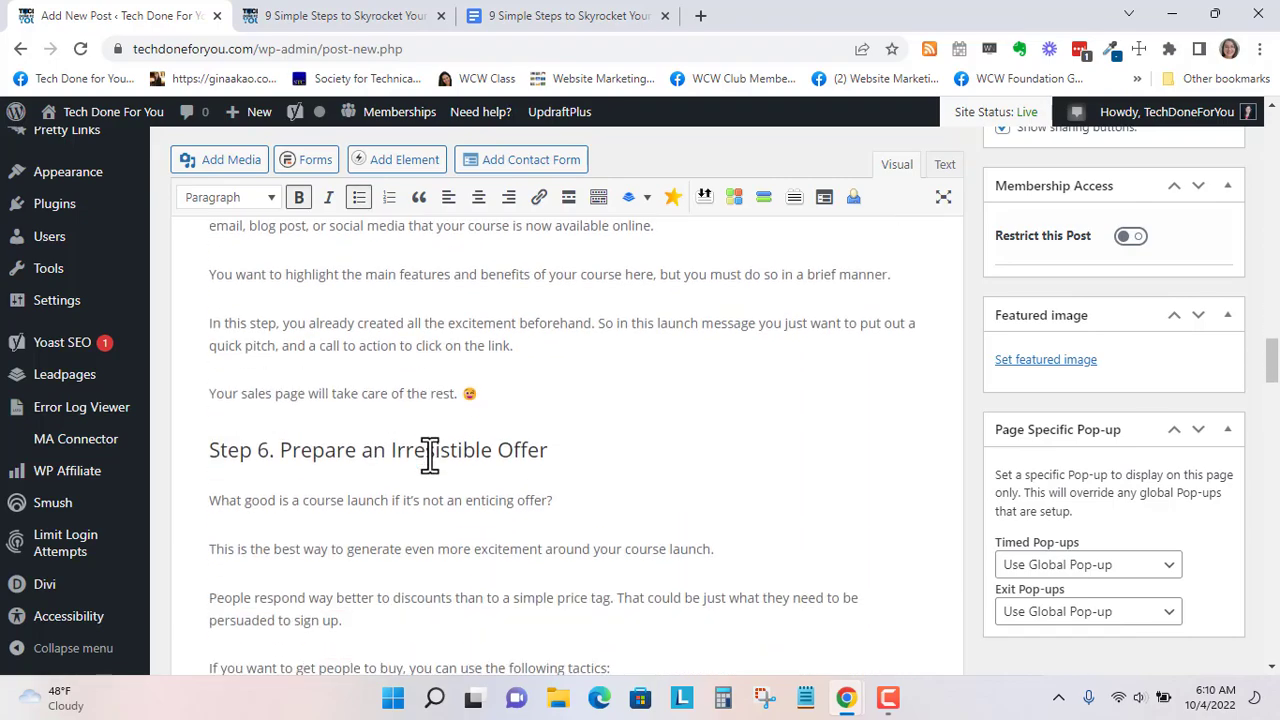
drag(349, 463, 222, 342)
click(298, 200)
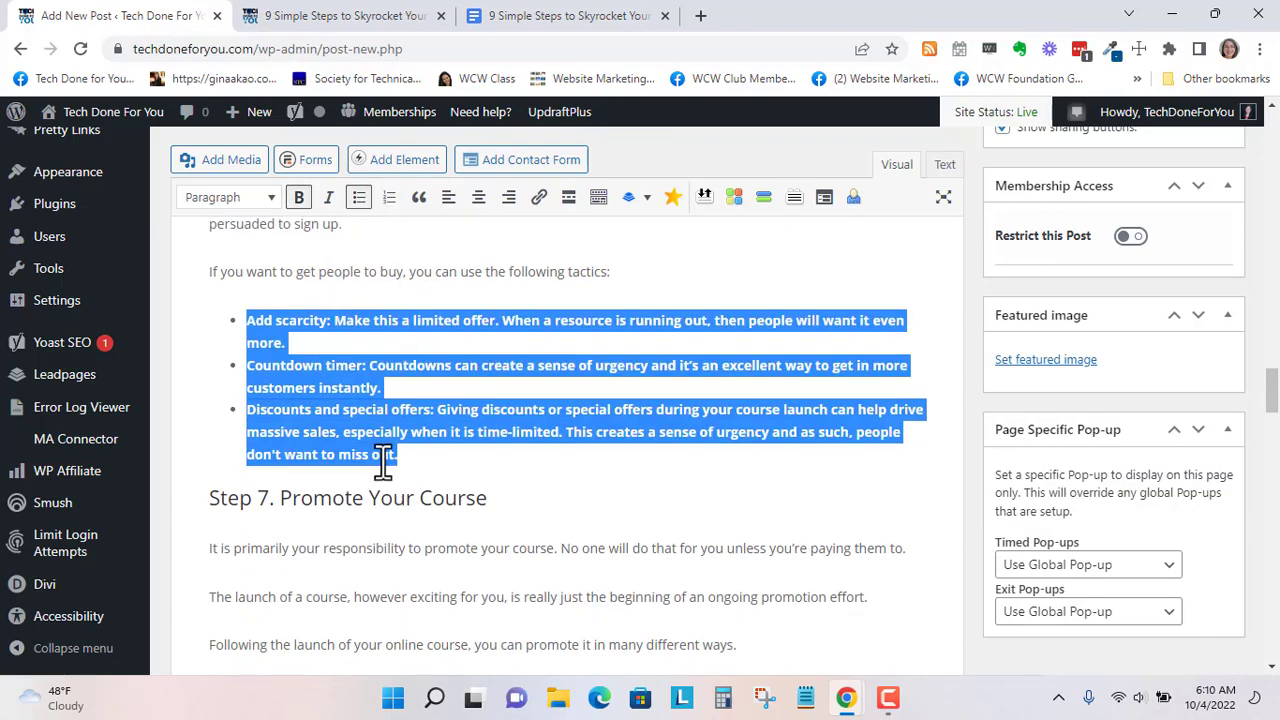
Remove and reapply the bulleted list formatting on the Conclusion's summary steps, from "Build your audience" to "Get feedback"
scroll(383, 462, down, 12)
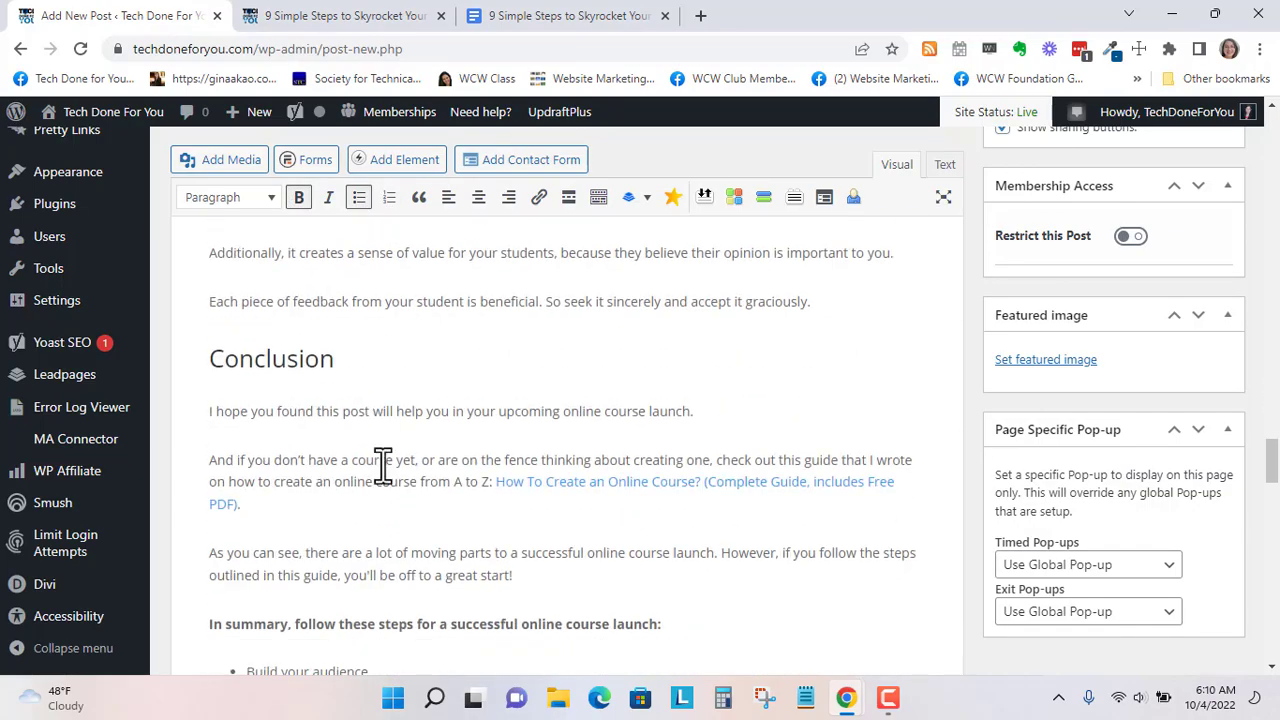
drag(358, 478, 229, 297)
click(359, 199)
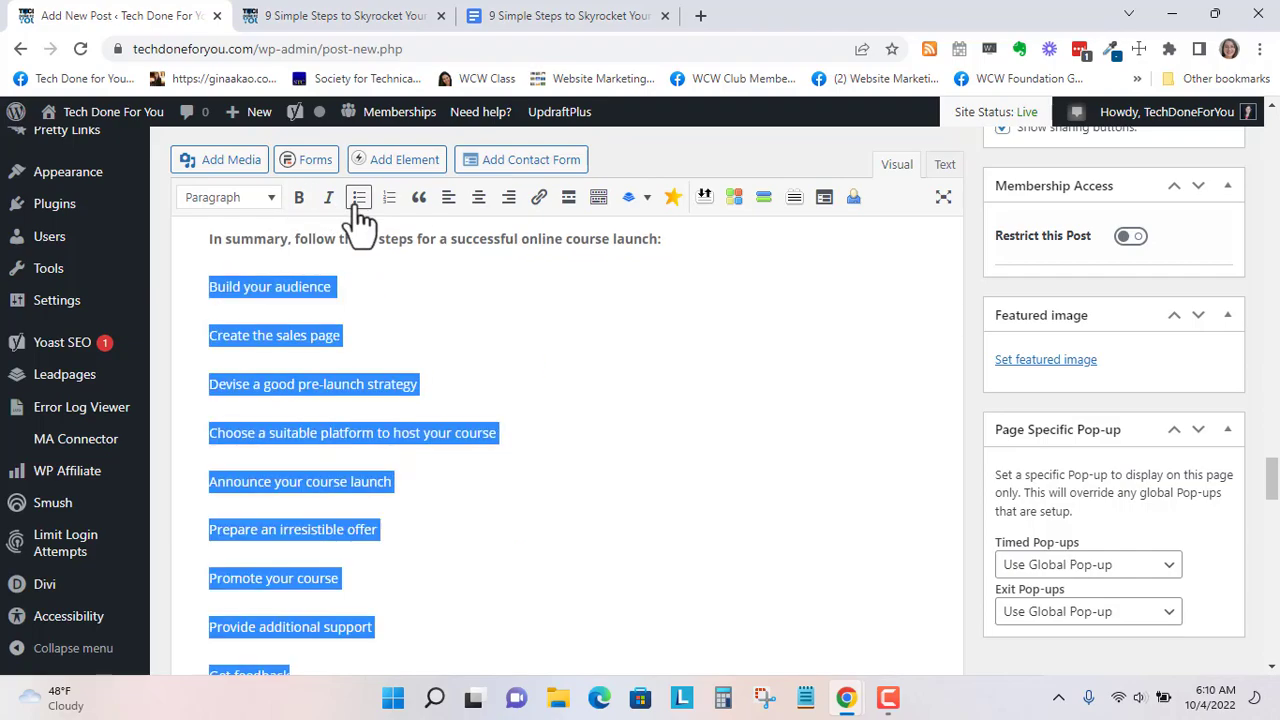
click(359, 199)
scroll(500, 350, down, 3)
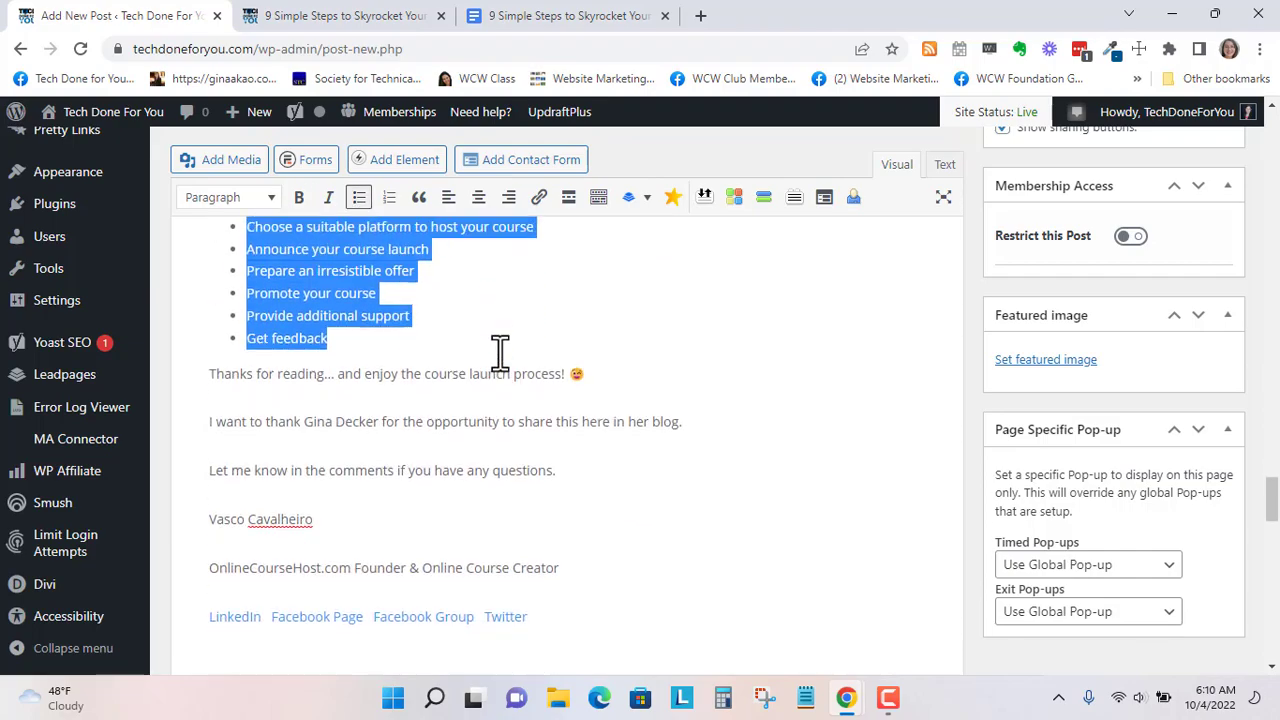
Replace the old preview tab with a fresh preview of the draft and check the bulleted list under Step 3
scroll(762, 368, up, 10)
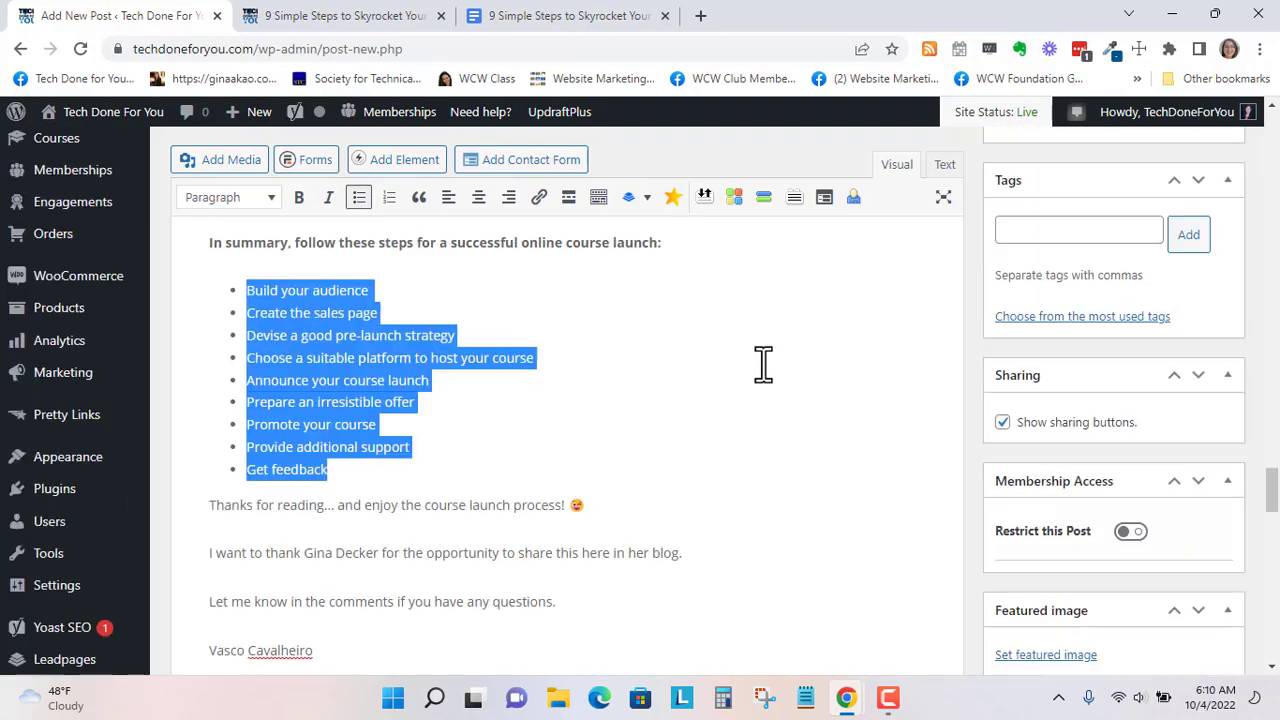
scroll(765, 380, up, 15)
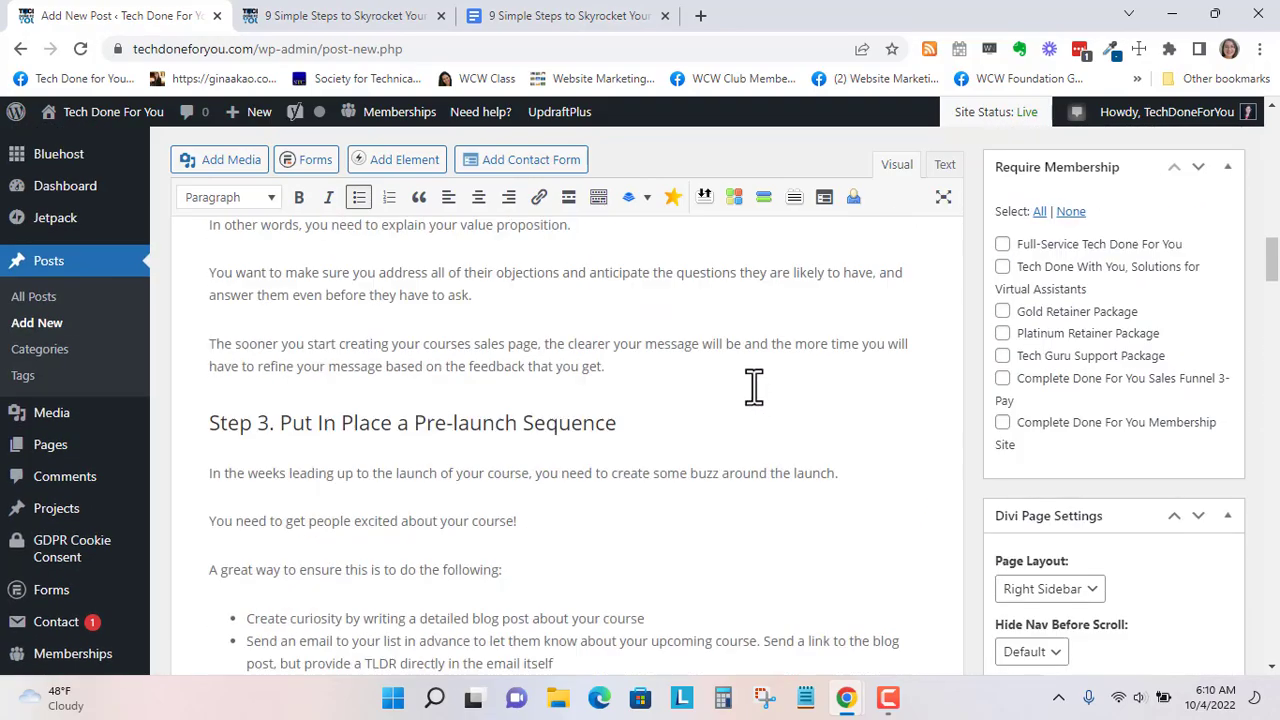
scroll(750, 385, up, 5)
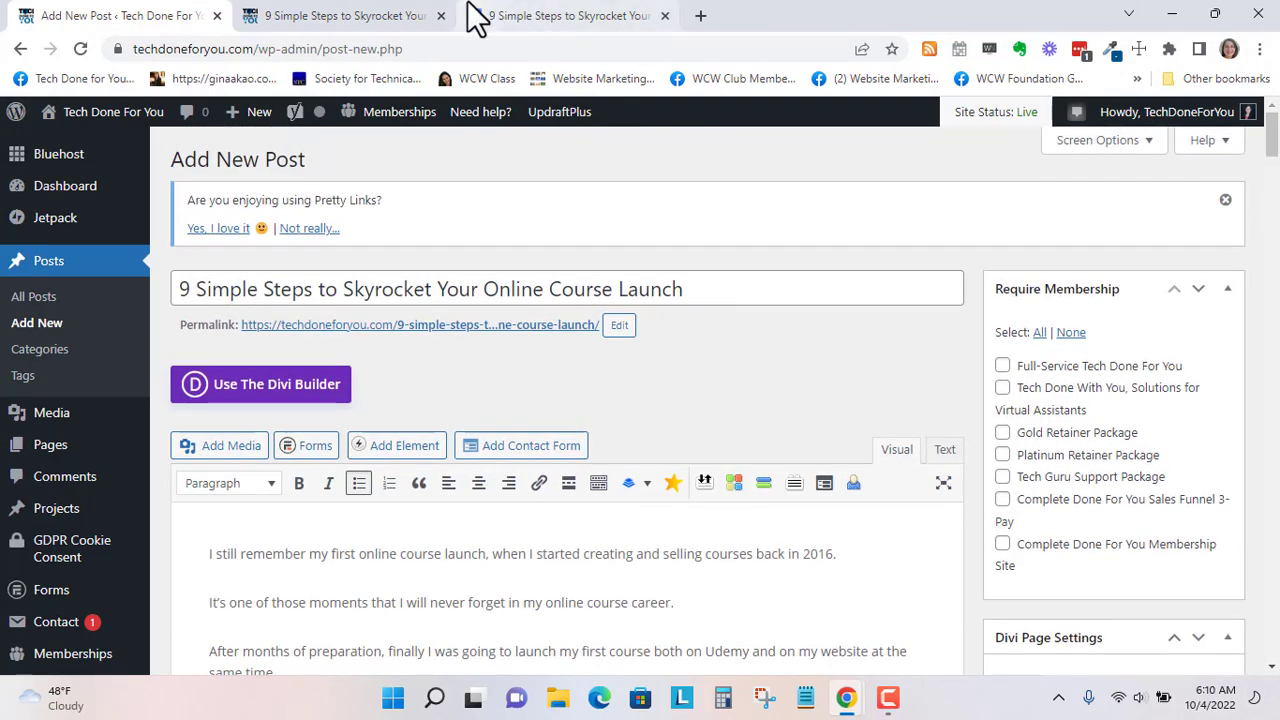
click(440, 16)
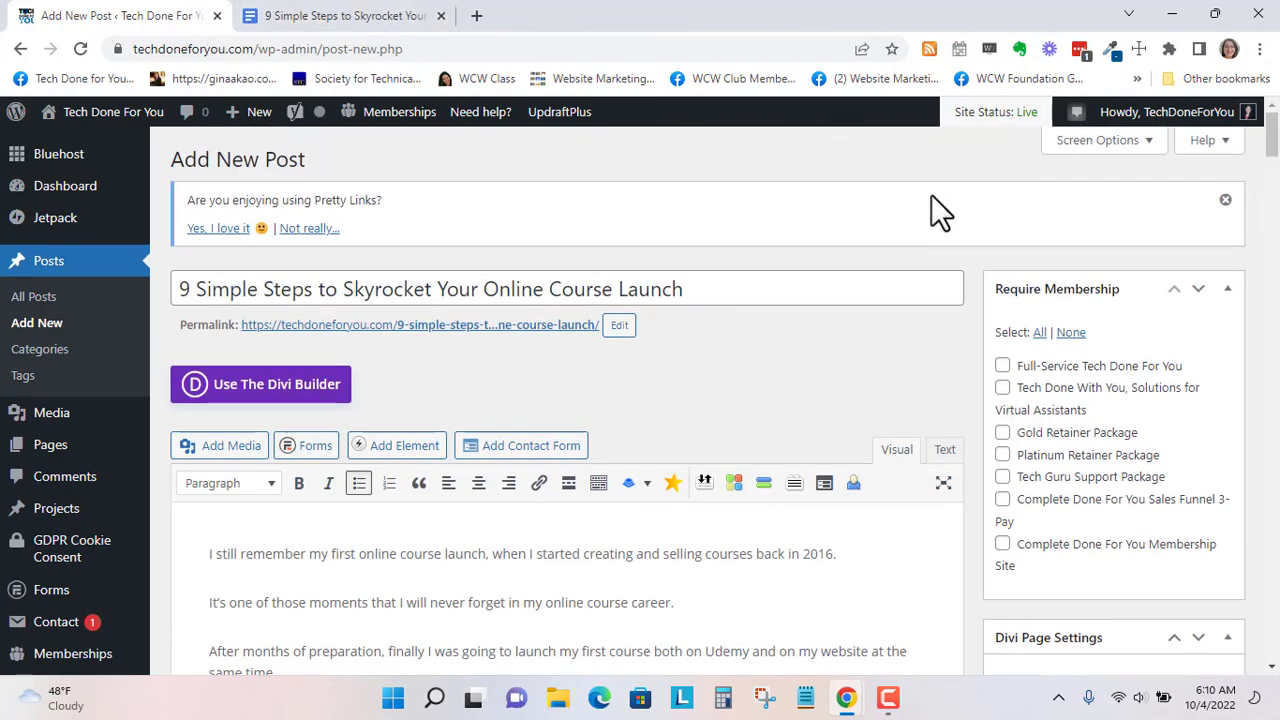
scroll(1165, 455, down, 4)
click(1200, 514)
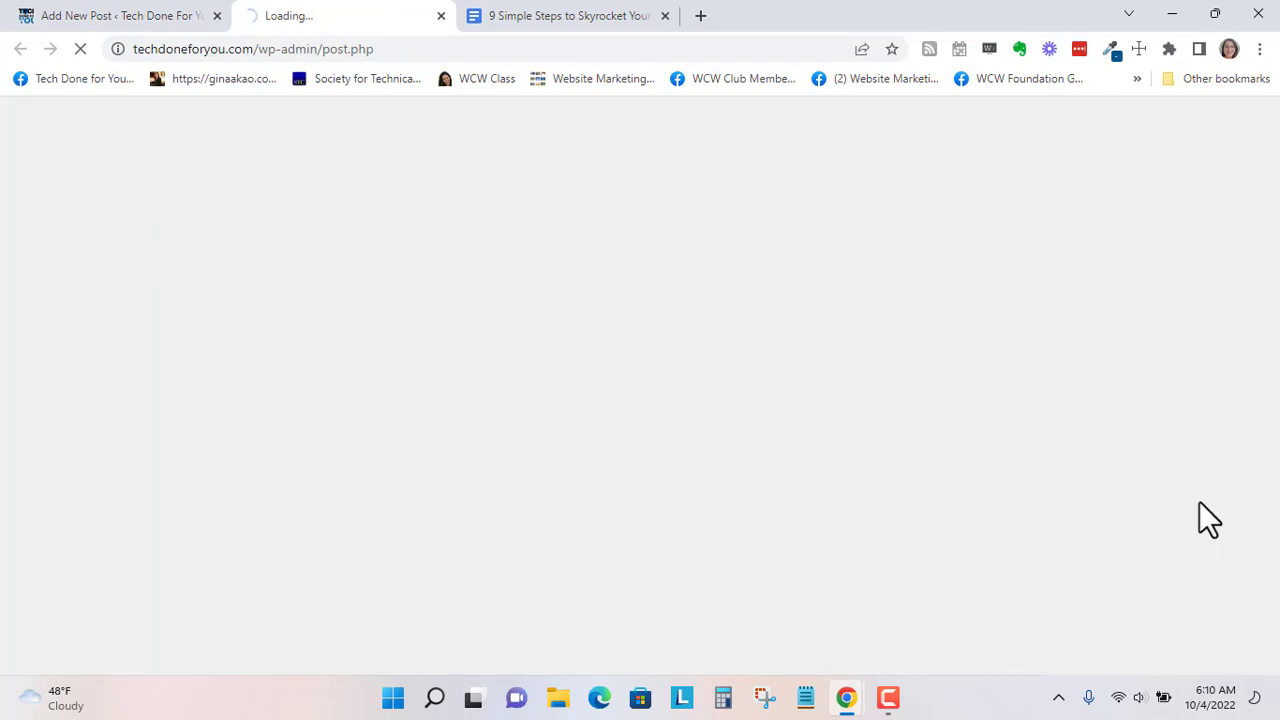
scroll(488, 365, down, 6)
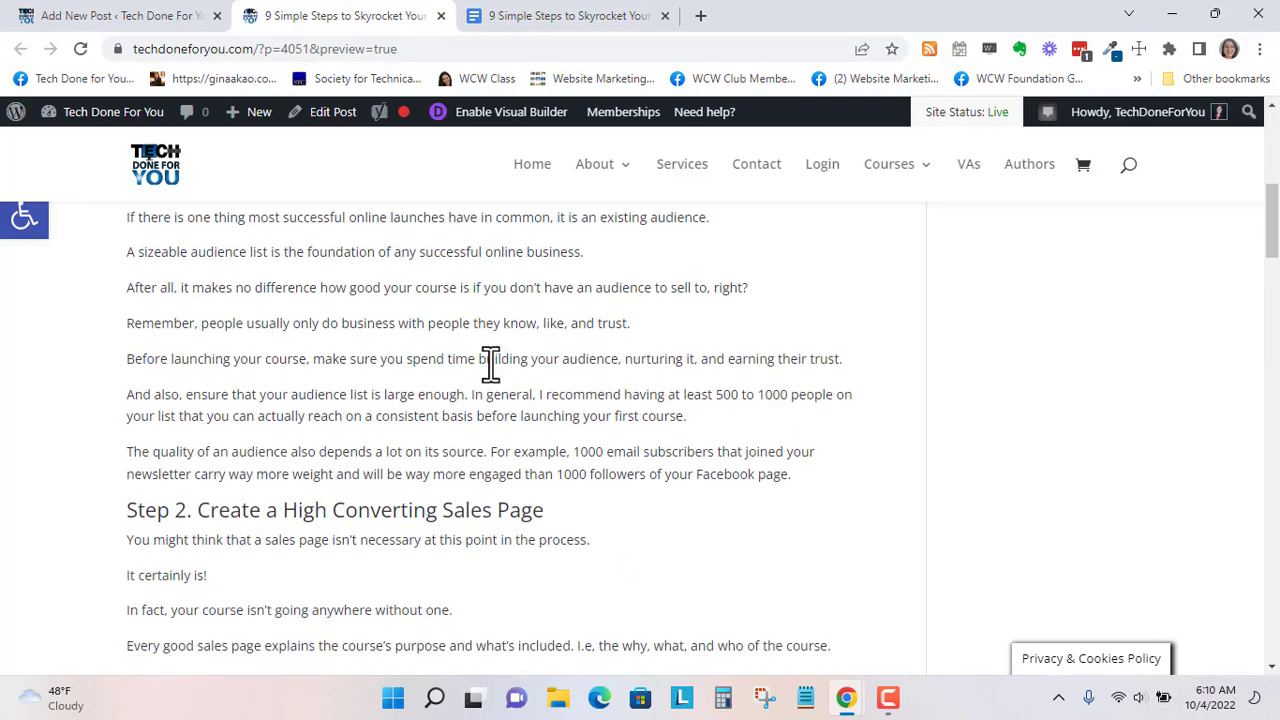
scroll(490, 365, down, 8)
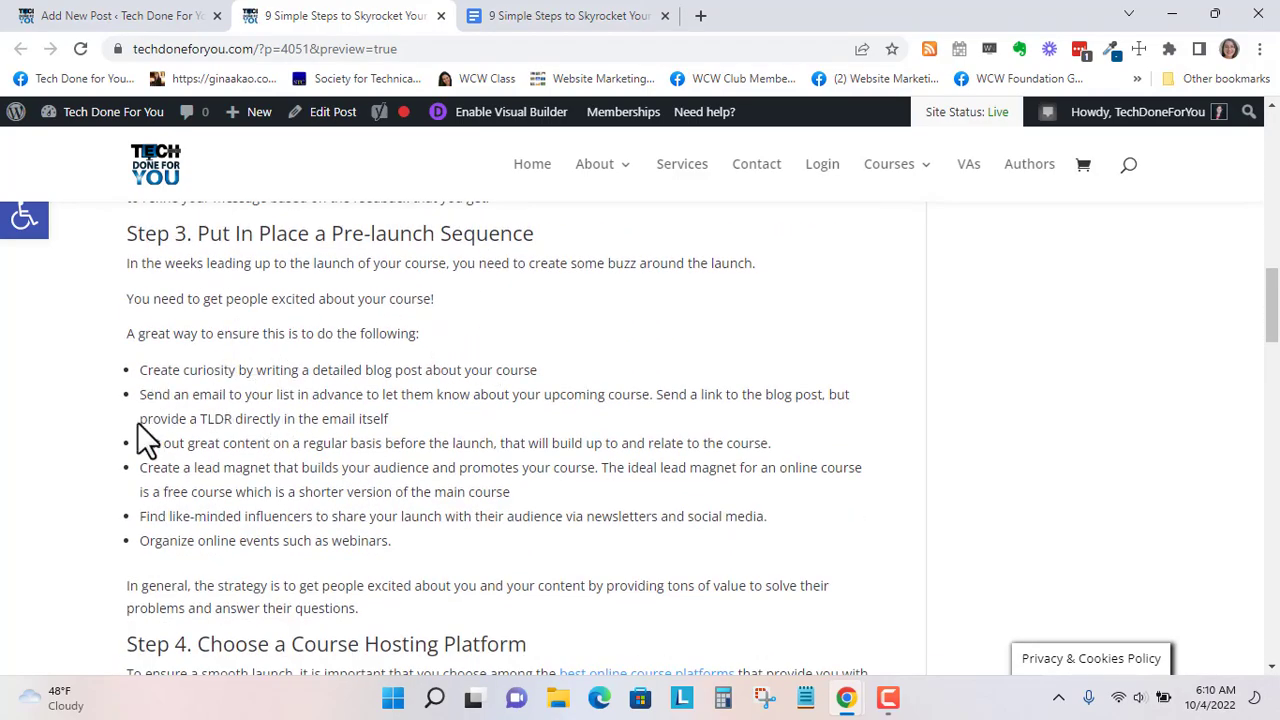
Back in the post editor, inspect the HTML code of Step 3's bulleted list, then return to the visual view
click(130, 16)
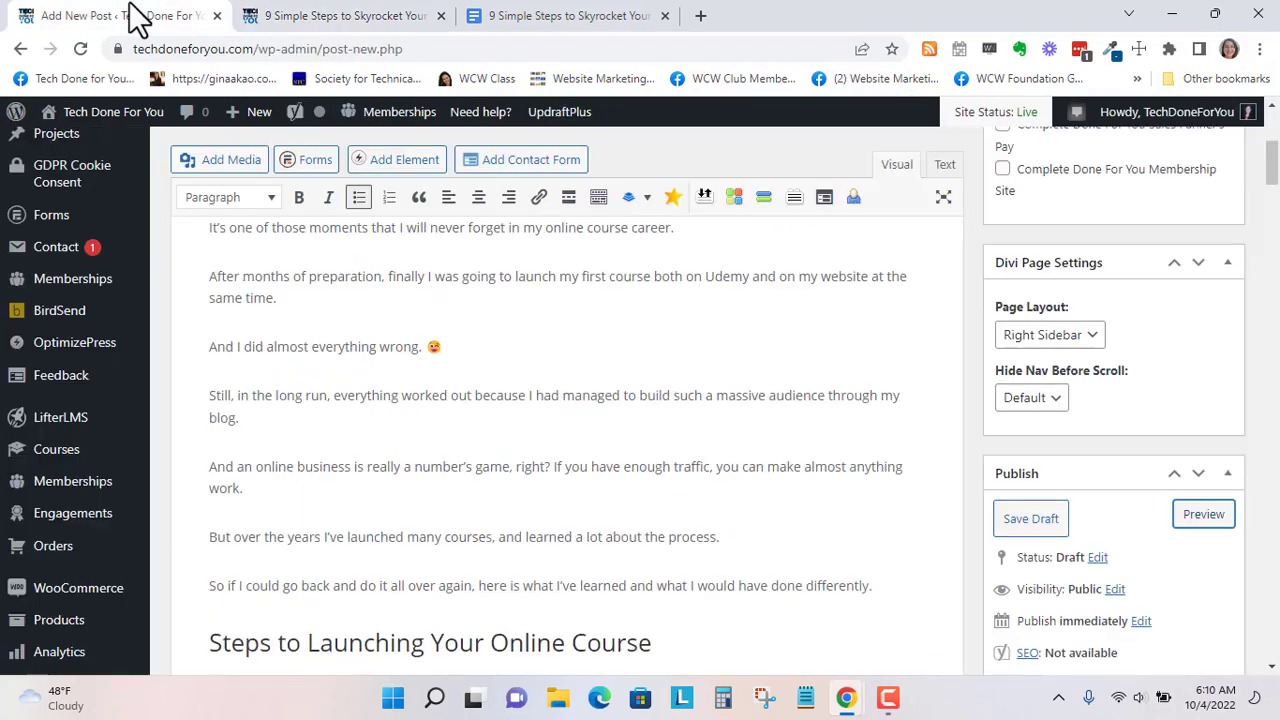
scroll(423, 532, down, 10)
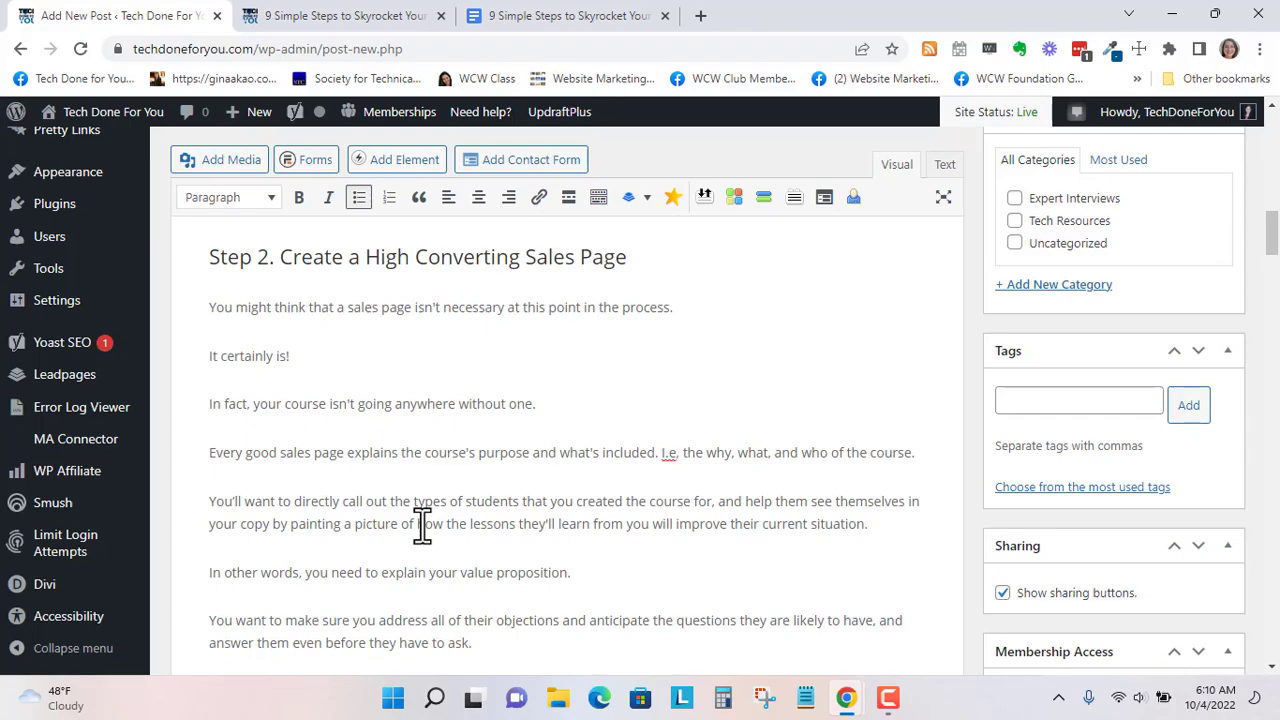
scroll(423, 522, down, 6)
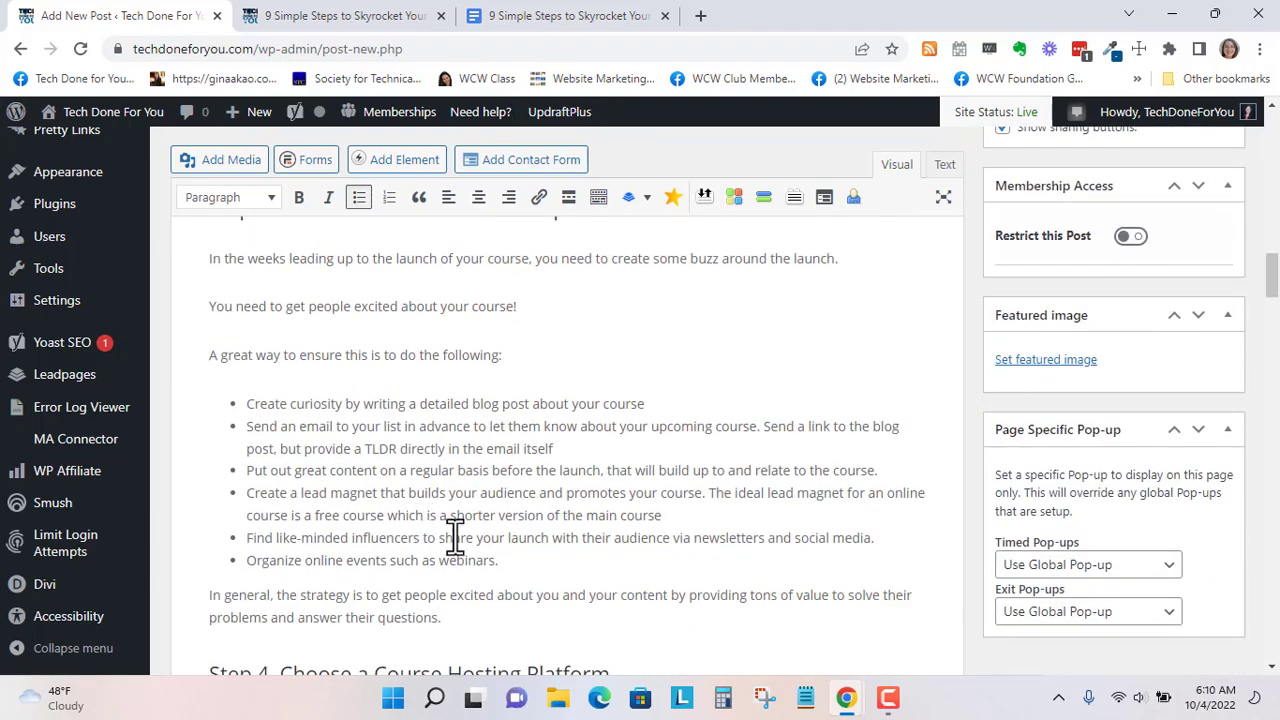
drag(499, 561, 206, 412)
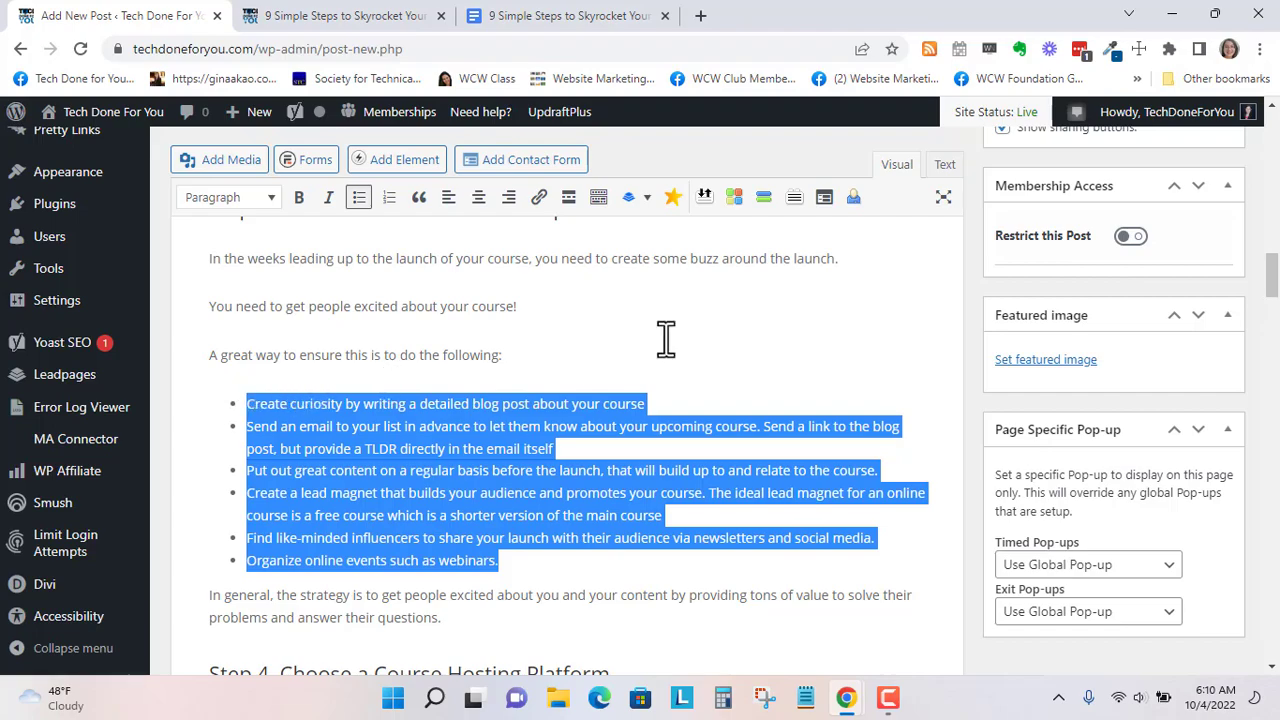
click(945, 166)
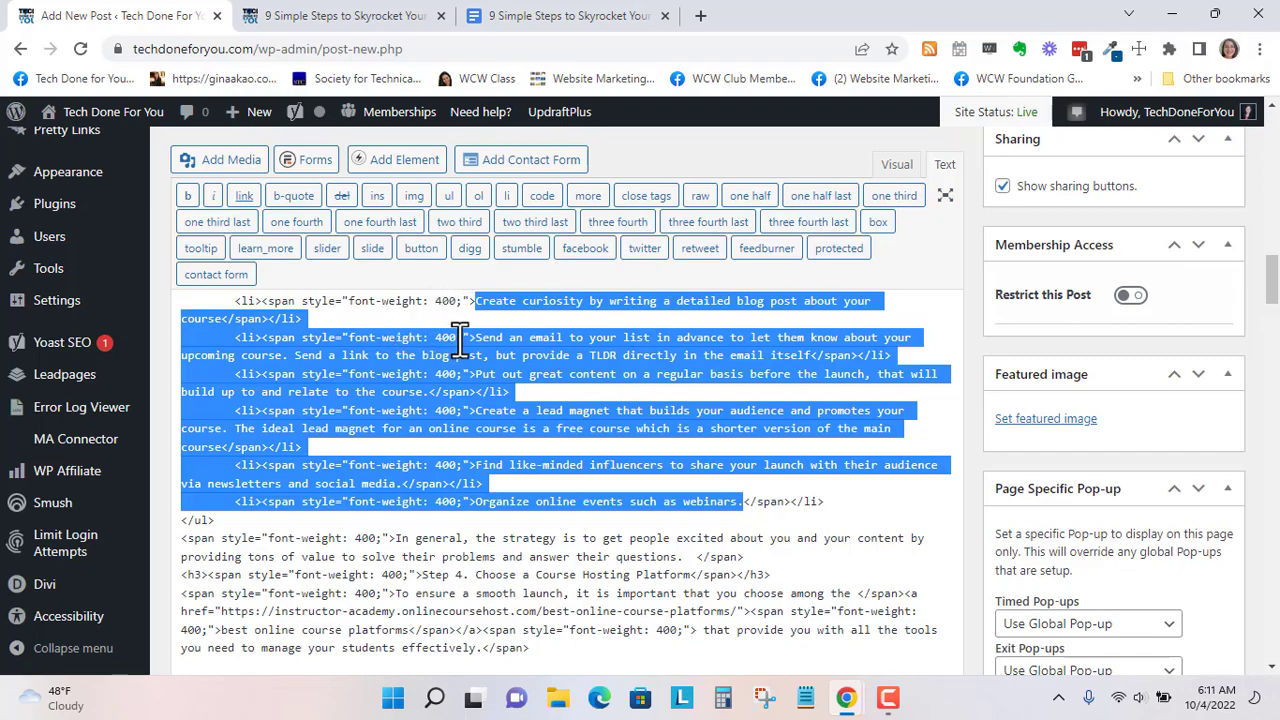
click(905, 170)
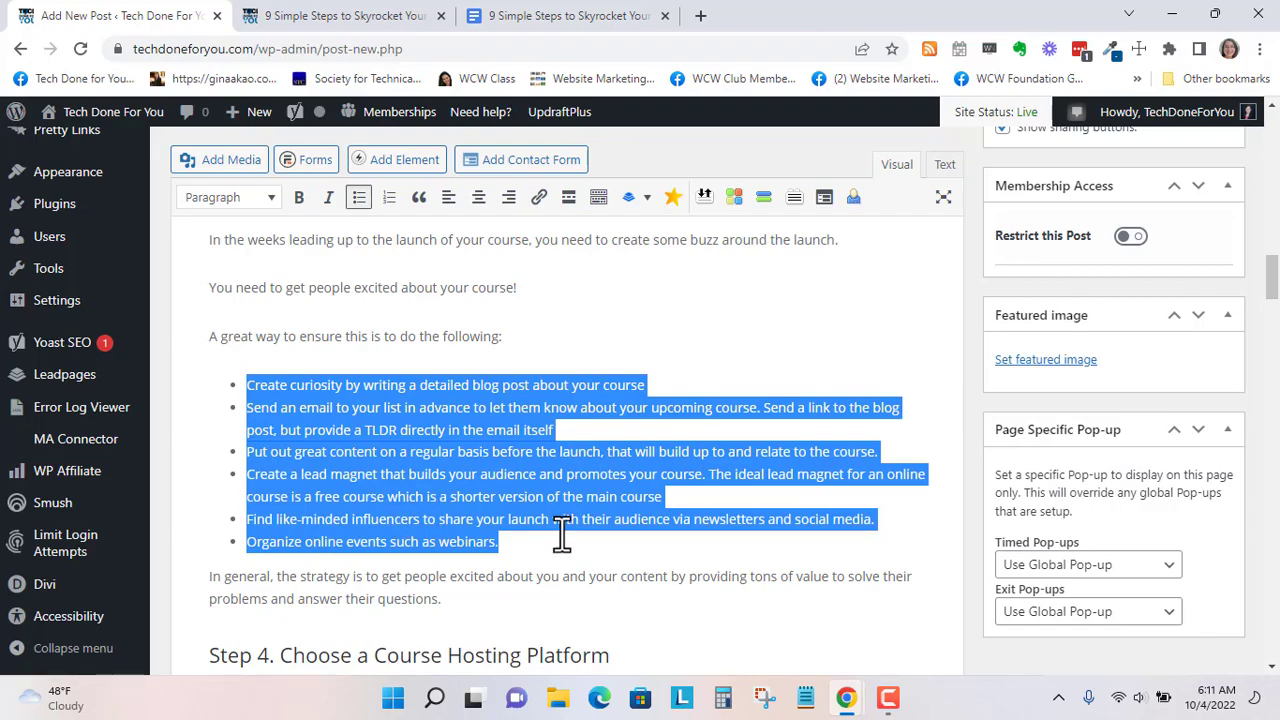
Copy Step 3's six list items into a blank Notepad document and copy the resulting plain text
click(530, 540)
drag(500, 541, 210, 390)
key(ctrl+c)
click(682, 690)
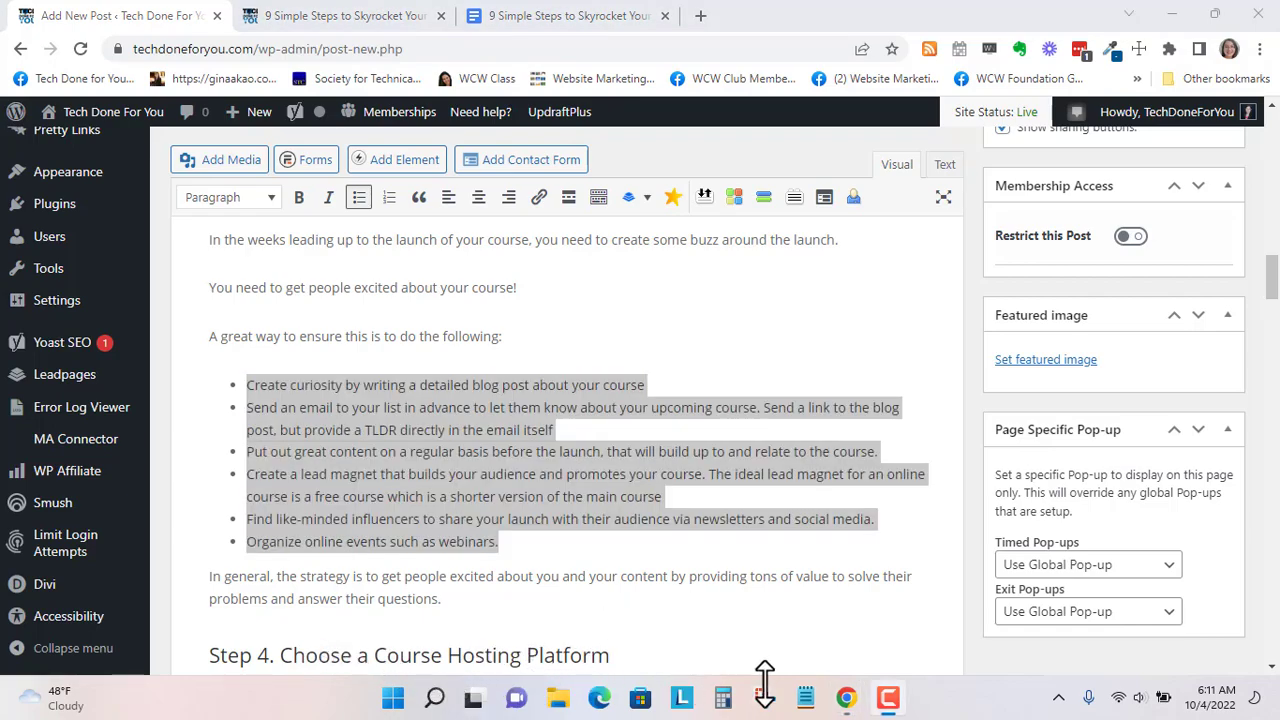
click(807, 700)
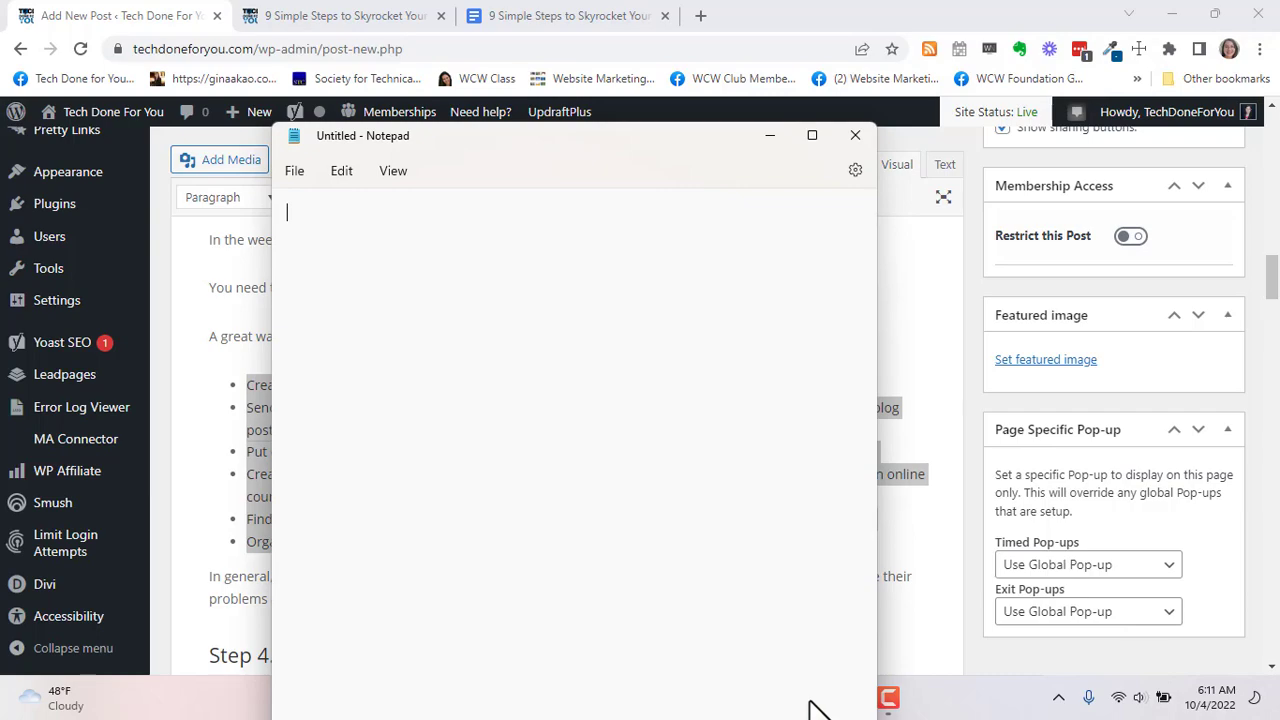
key(ctrl+v)
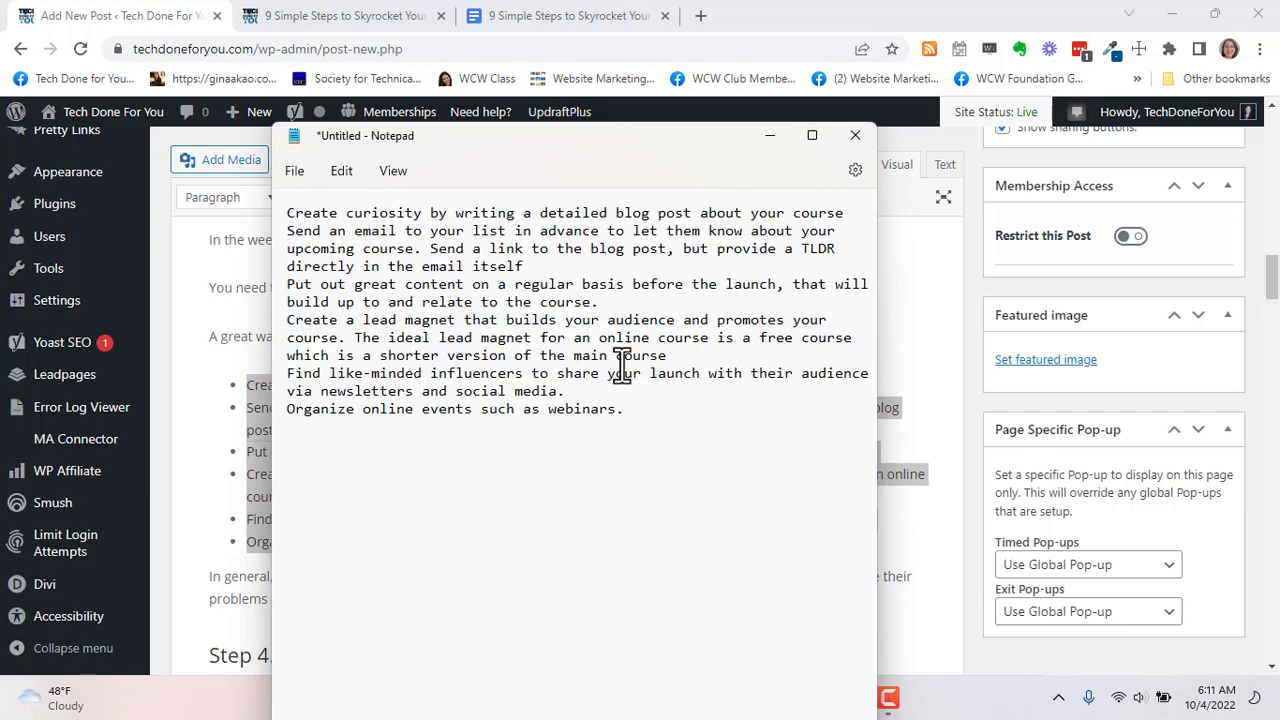
drag(650, 414, 273, 222)
key(ctrl+c)
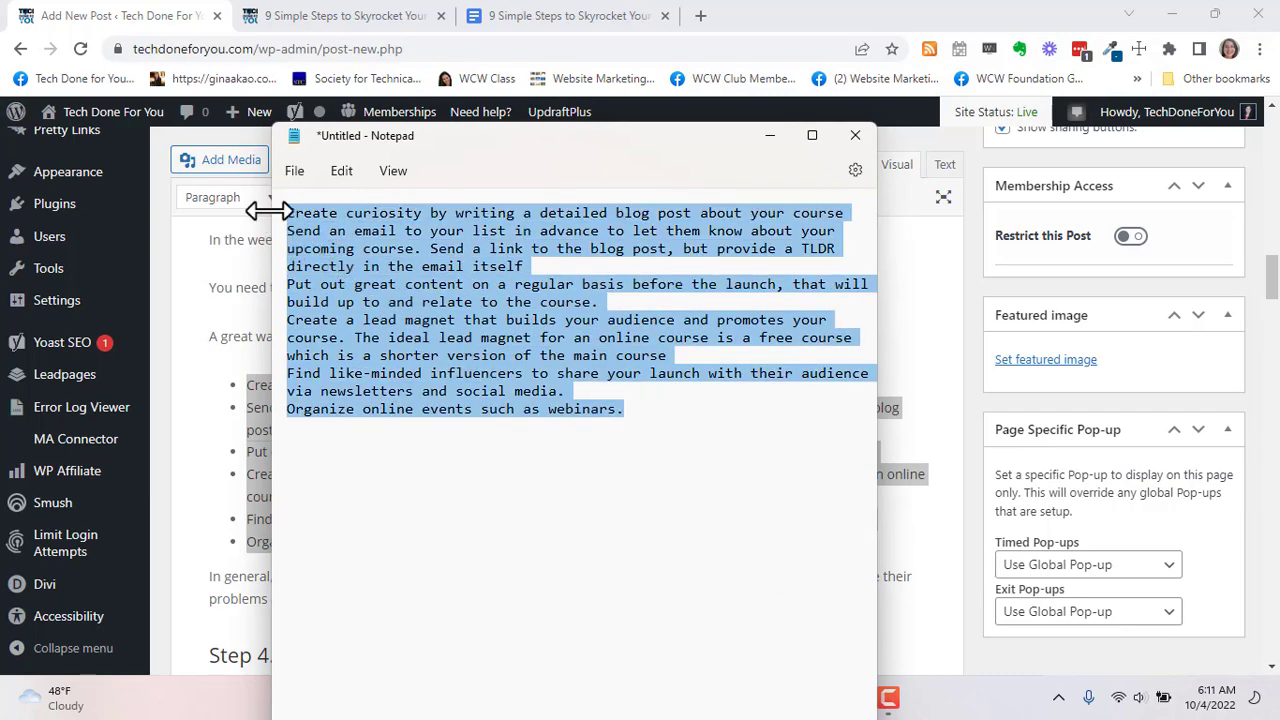
Back in the post editor, paste the plain-text items above Step 3's existing list and apply bulleted list formatting to them
click(246, 375)
click(536, 325)
key(Return)
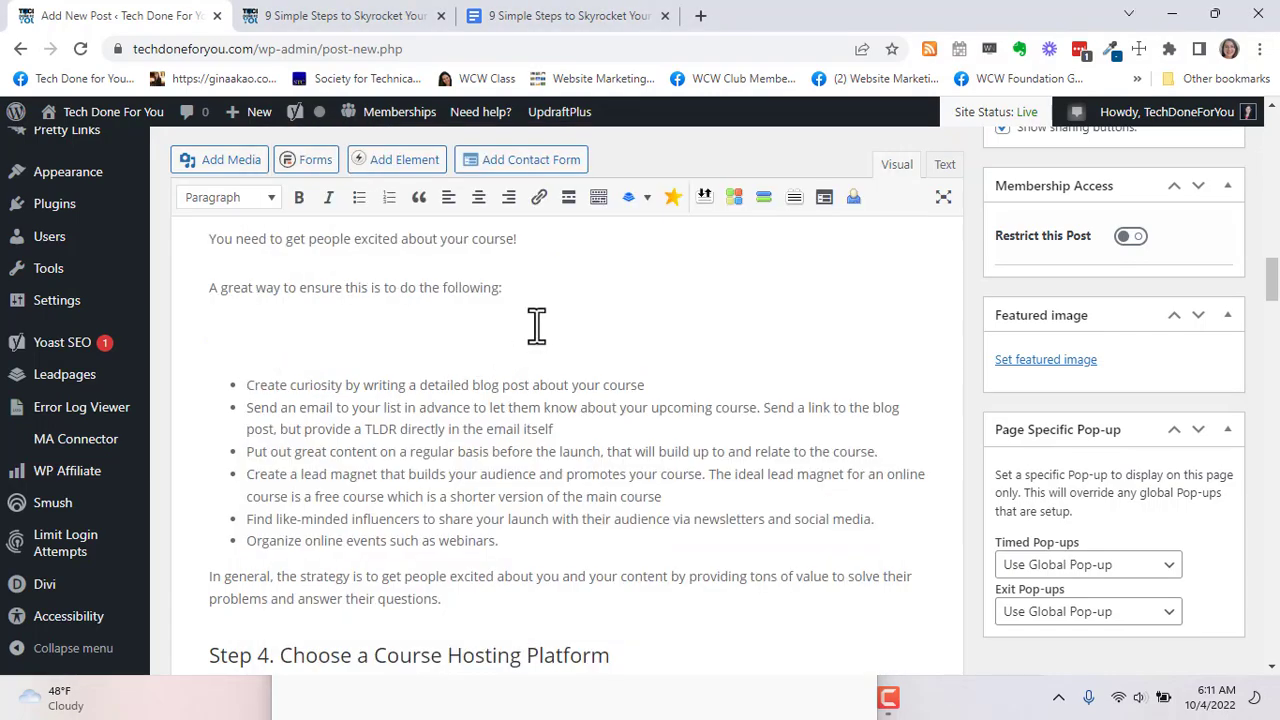
key(ctrl+v)
drag(478, 495, 166, 340)
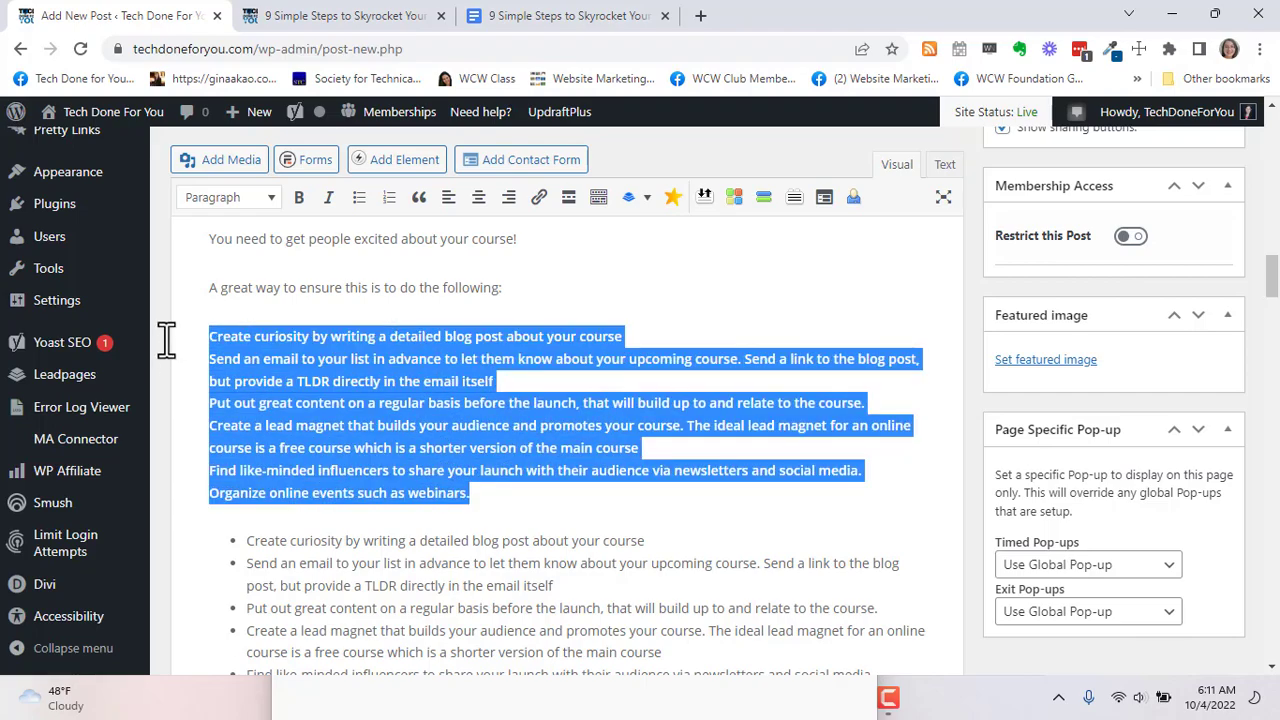
click(358, 205)
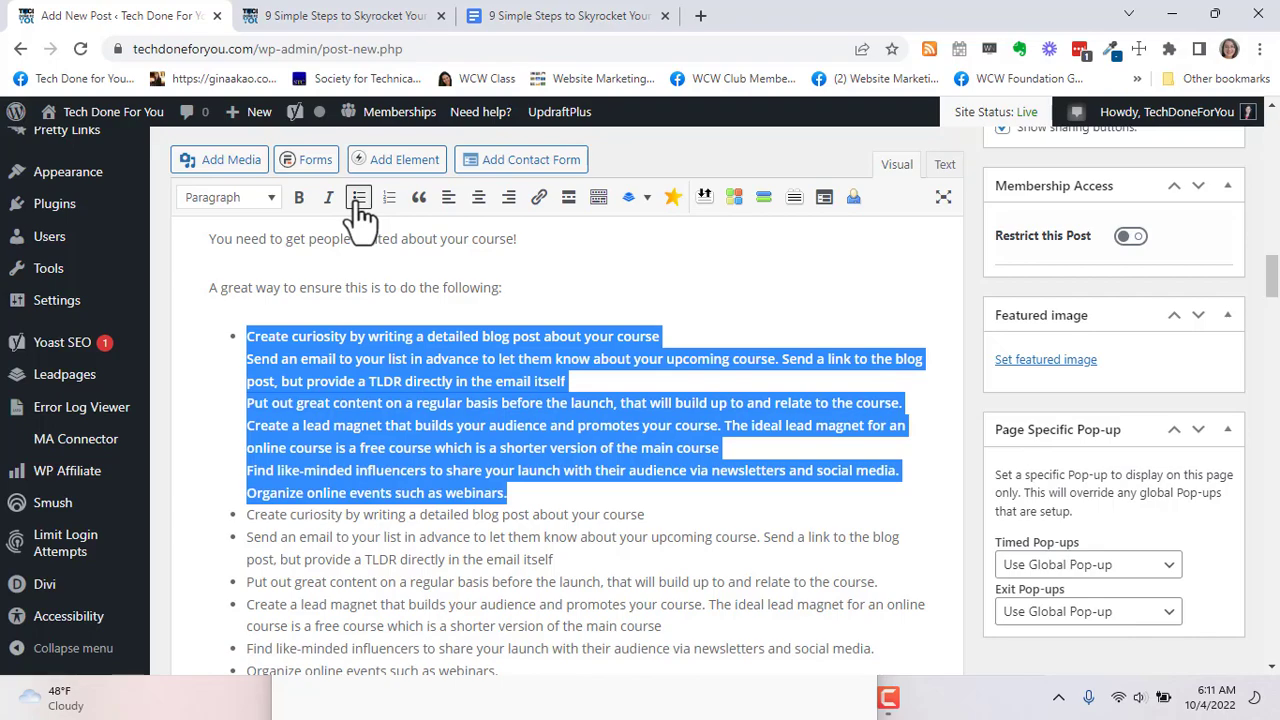
Split the pasted pre-launch text so that the "Send an email", "Put out great content" and "Create a lead magnet" lines each start a bullet
click(264, 336)
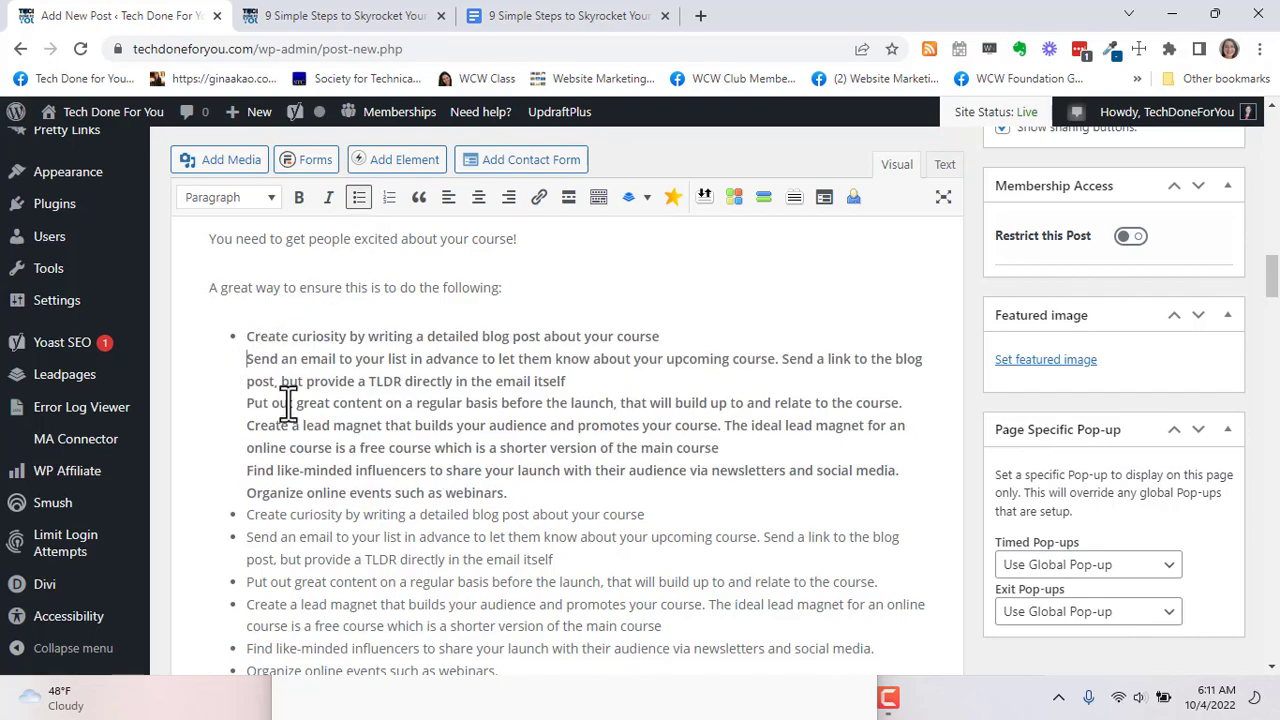
key(BackSpace)
key(ctrl+z)
click(247, 402)
key(BackSpace)
key(ctrl+z)
click(247, 425)
key(BackSpace)
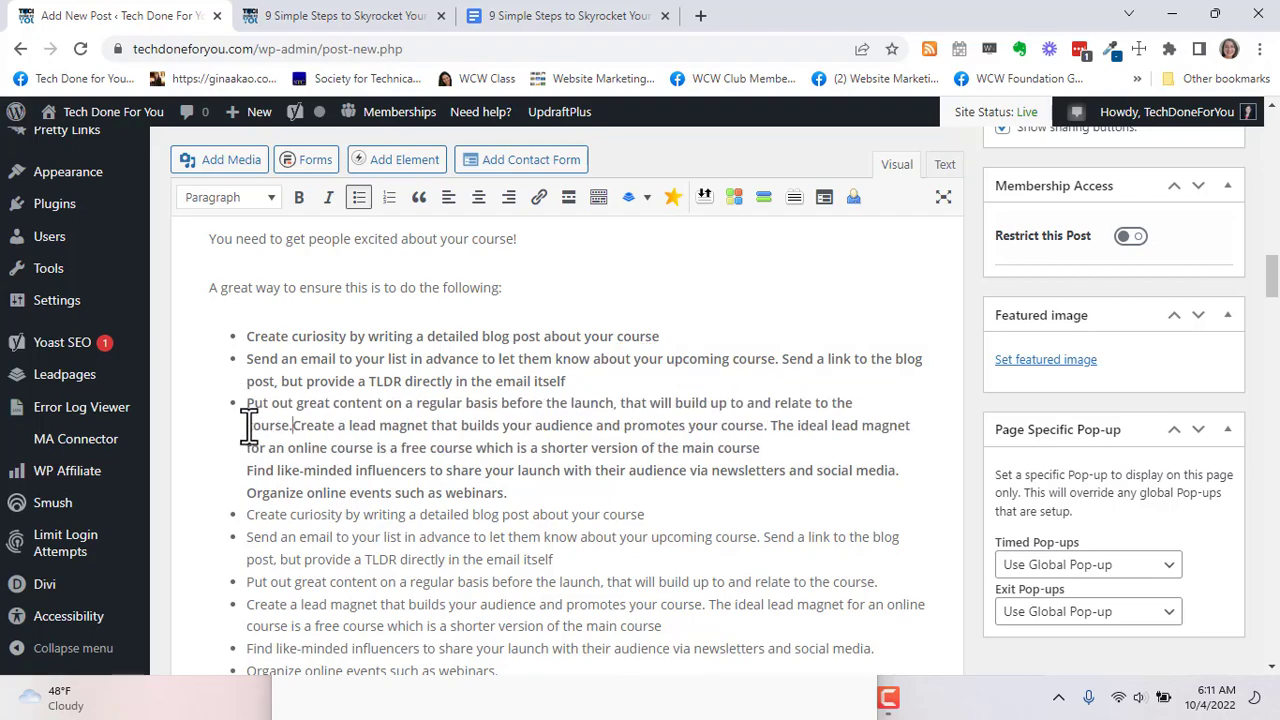
key(ctrl+z)
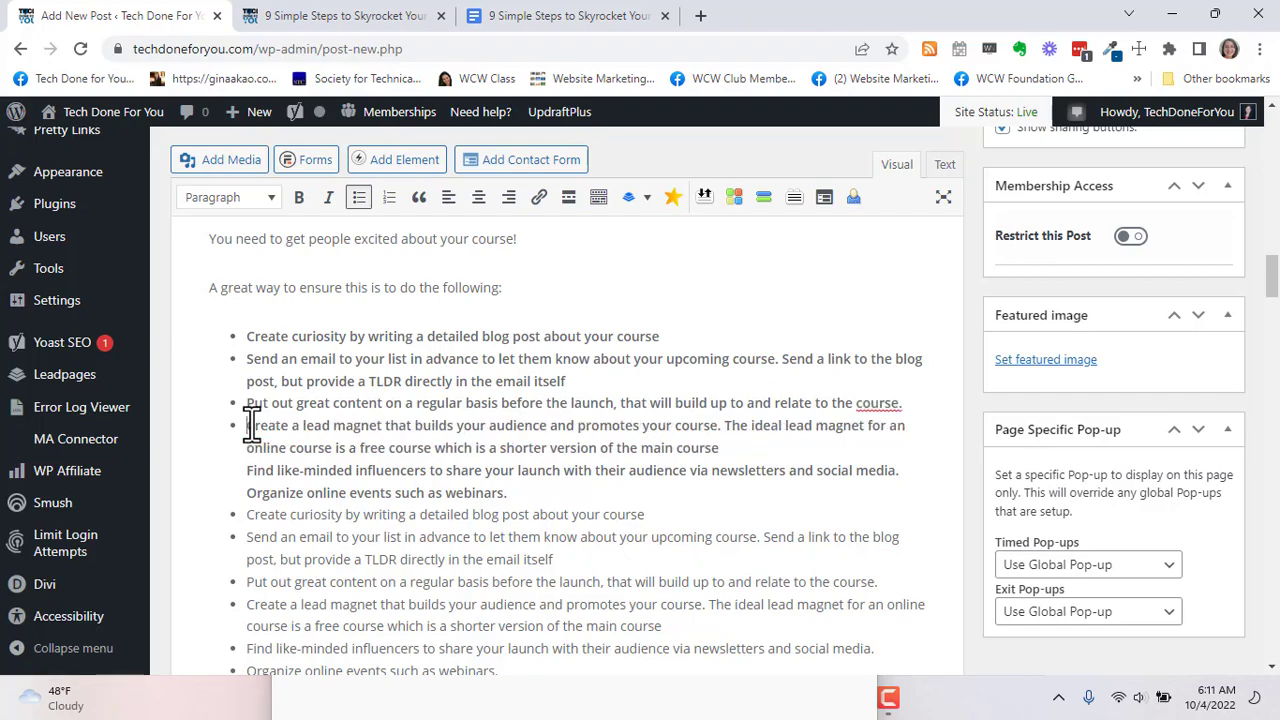
Make "Organize online events such as webinars." its own bullet and separate the pasted list from the original with an empty paragraph
click(249, 493)
scroll(408, 516, down, 1)
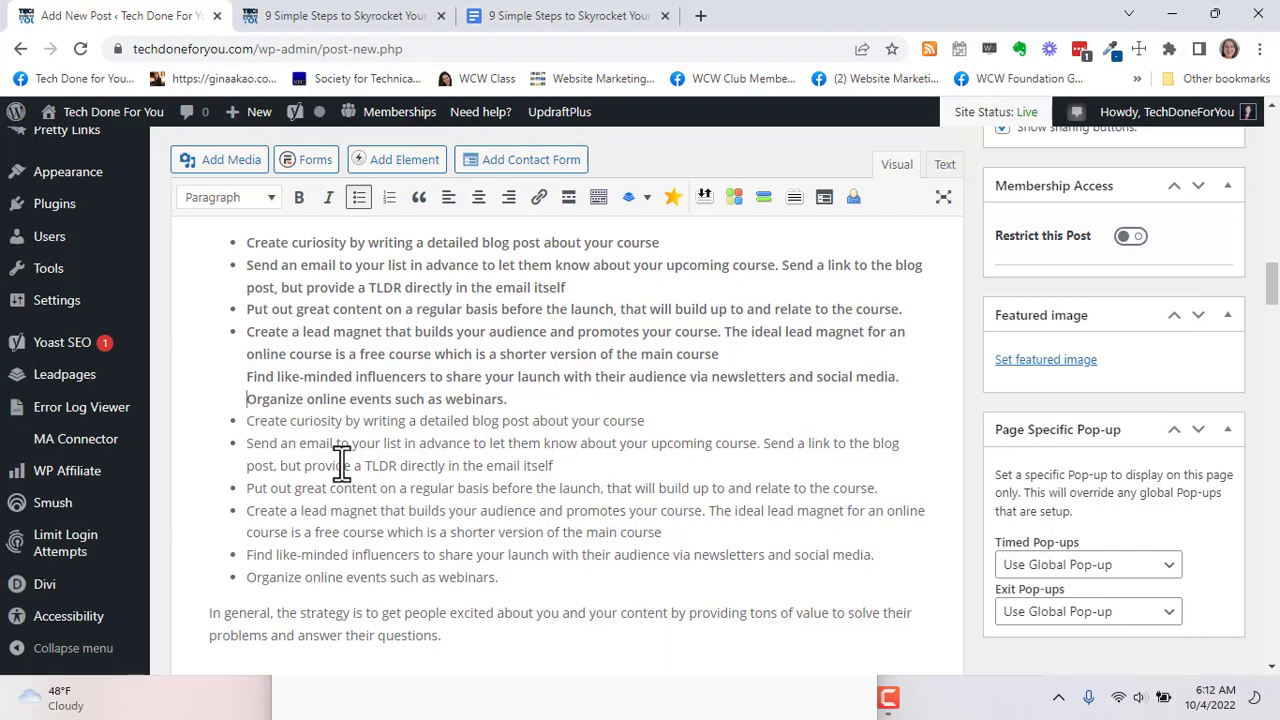
key(BackSpace)
key(Return)
click(517, 404)
key(Return)
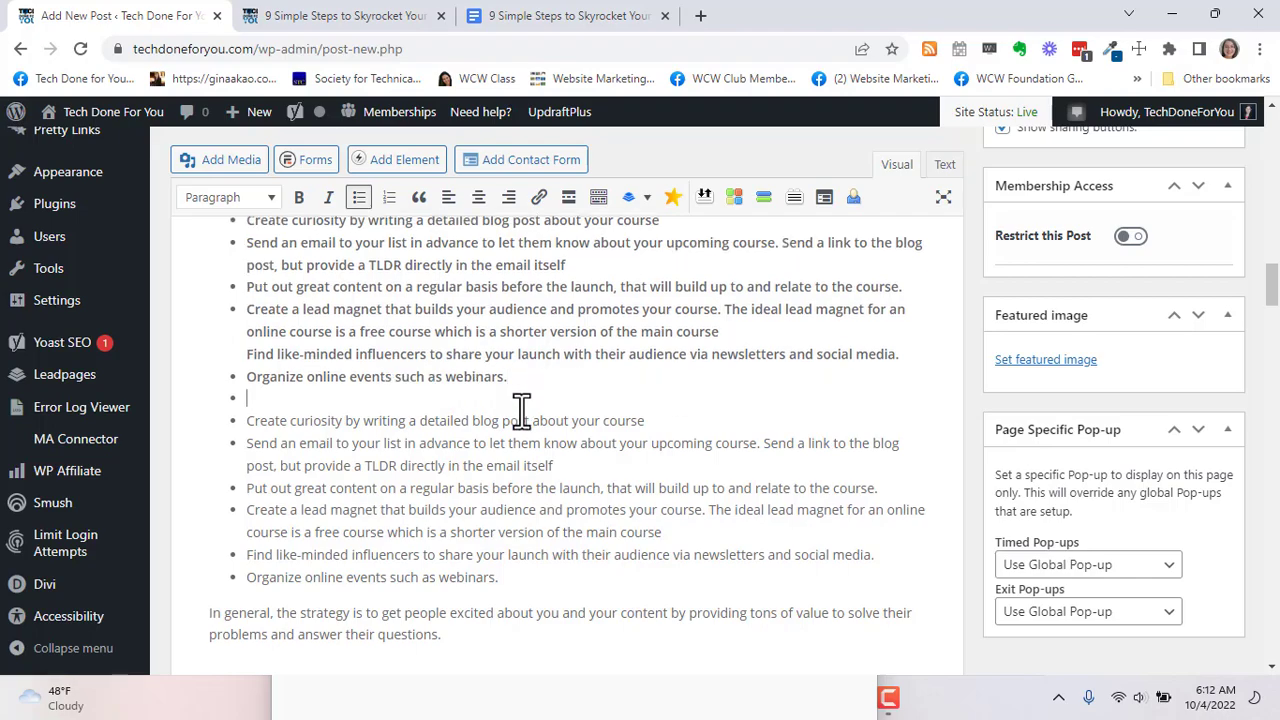
key(Return)
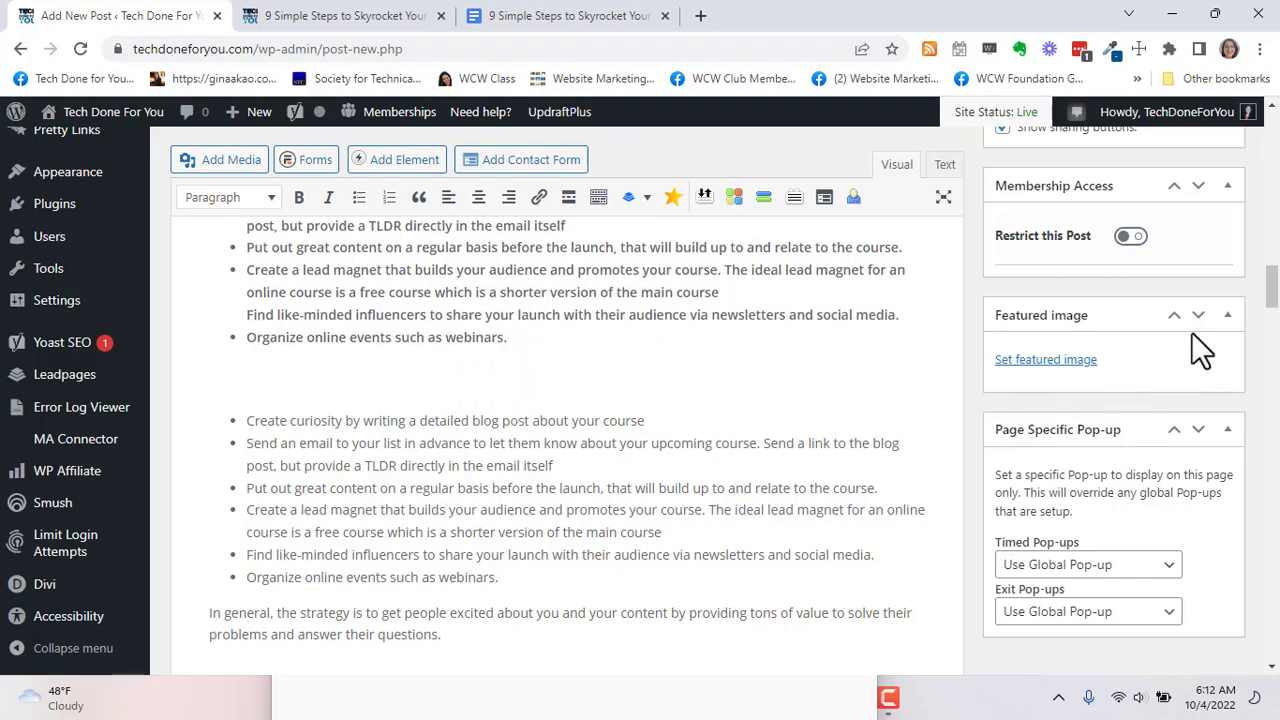
scroll(1191, 332, up, 1)
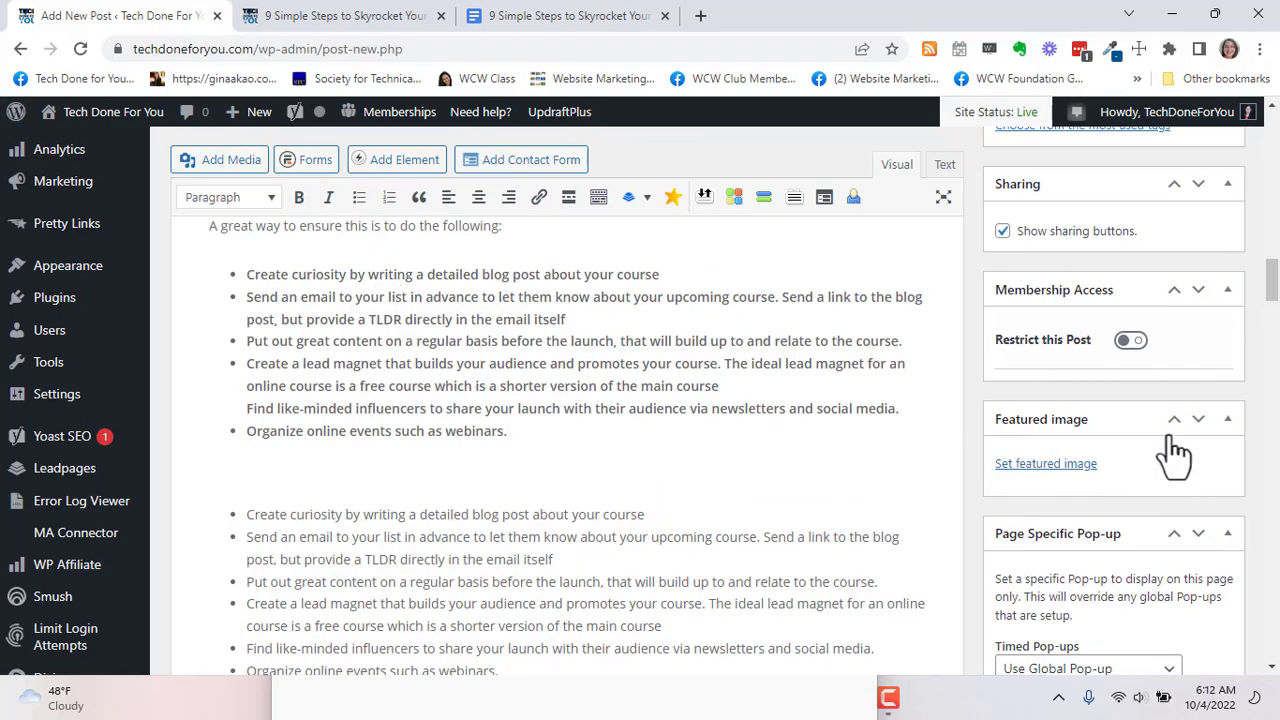
Preview the post, compare the spacing of the pasted and original bulleted lists under Step 3, and close the preview
scroll(1175, 455, down, 6)
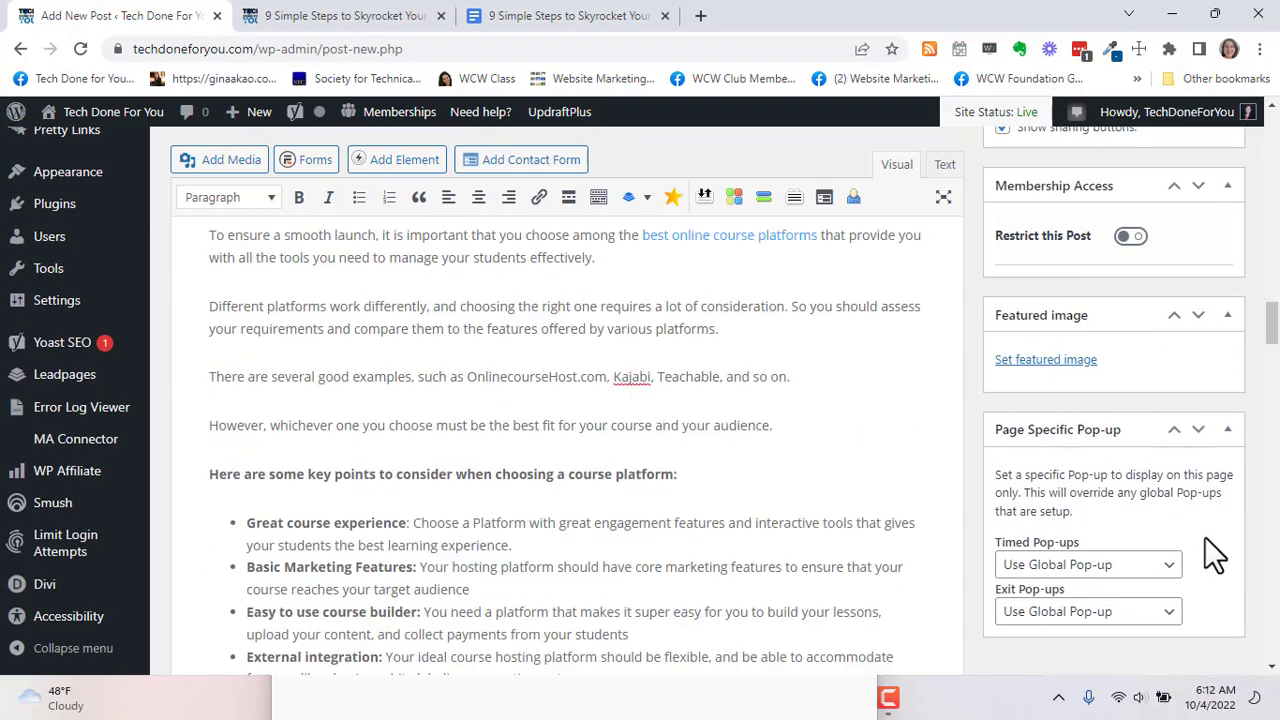
scroll(1204, 536, up, 3)
scroll(1205, 308, up, 1)
scroll(1229, 423, down, 12)
scroll(1225, 430, up, 3)
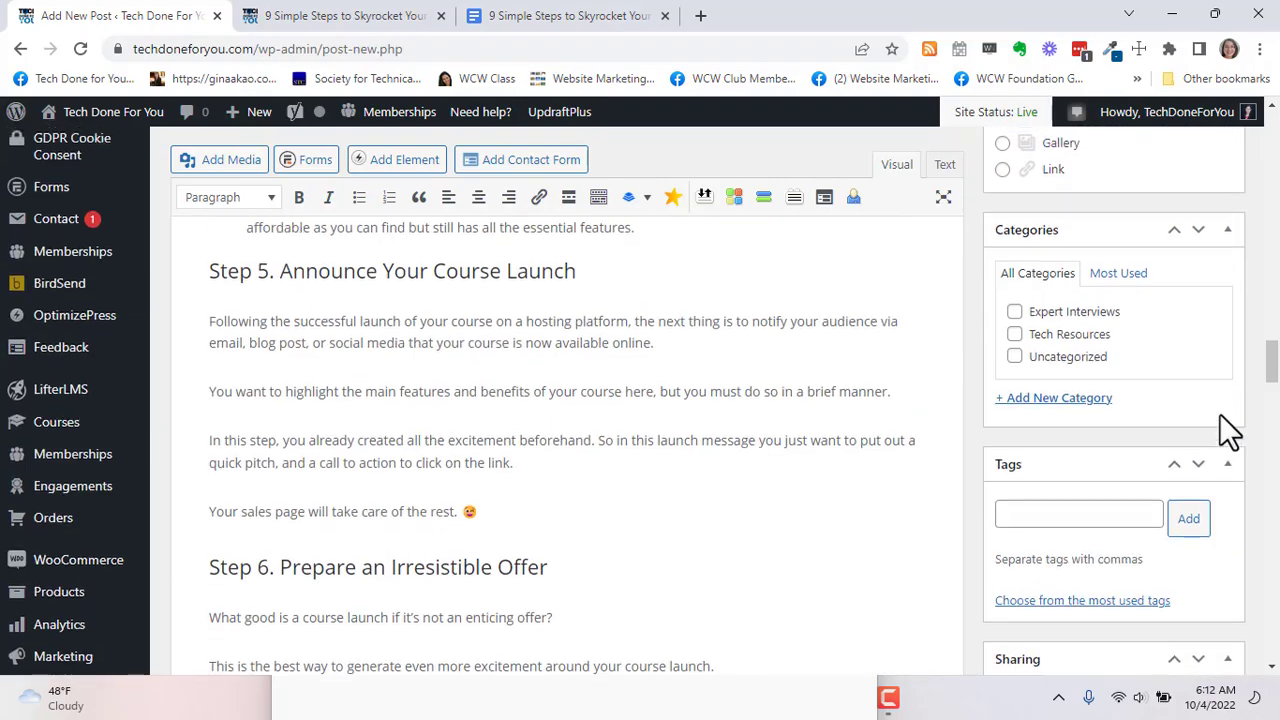
scroll(1219, 413, up, 5)
click(1203, 153)
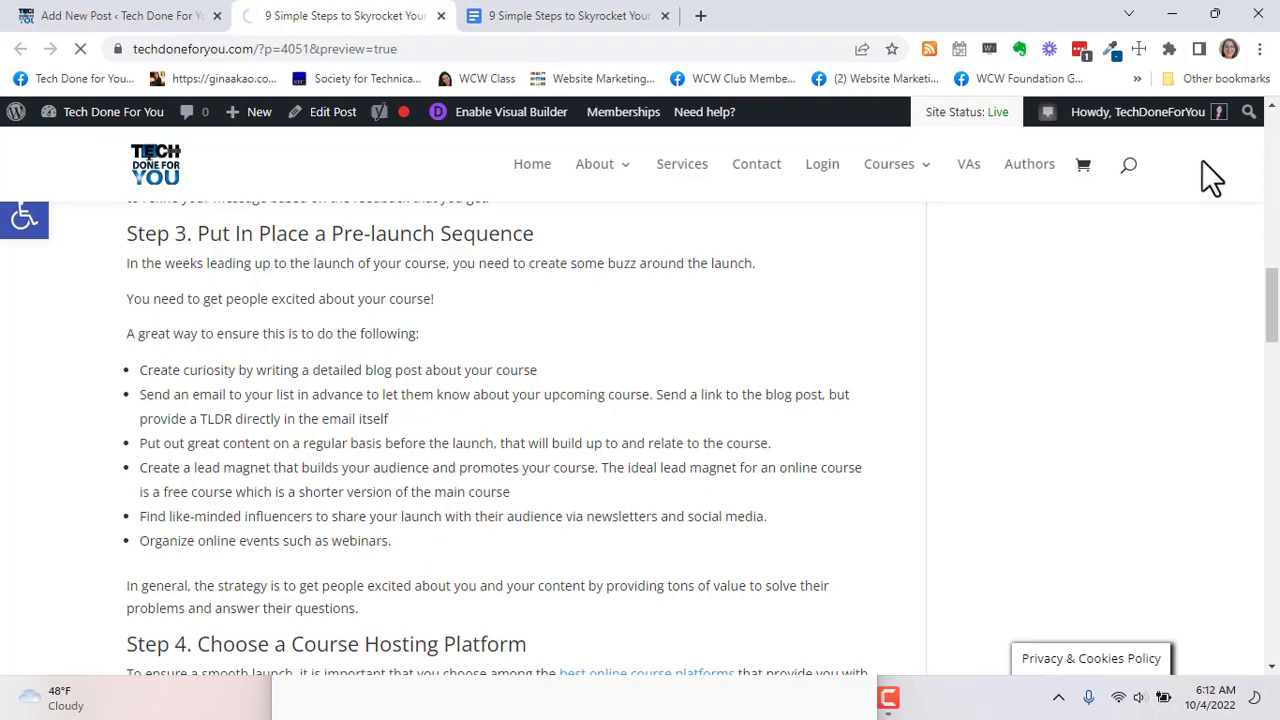
scroll(289, 429, down, 6)
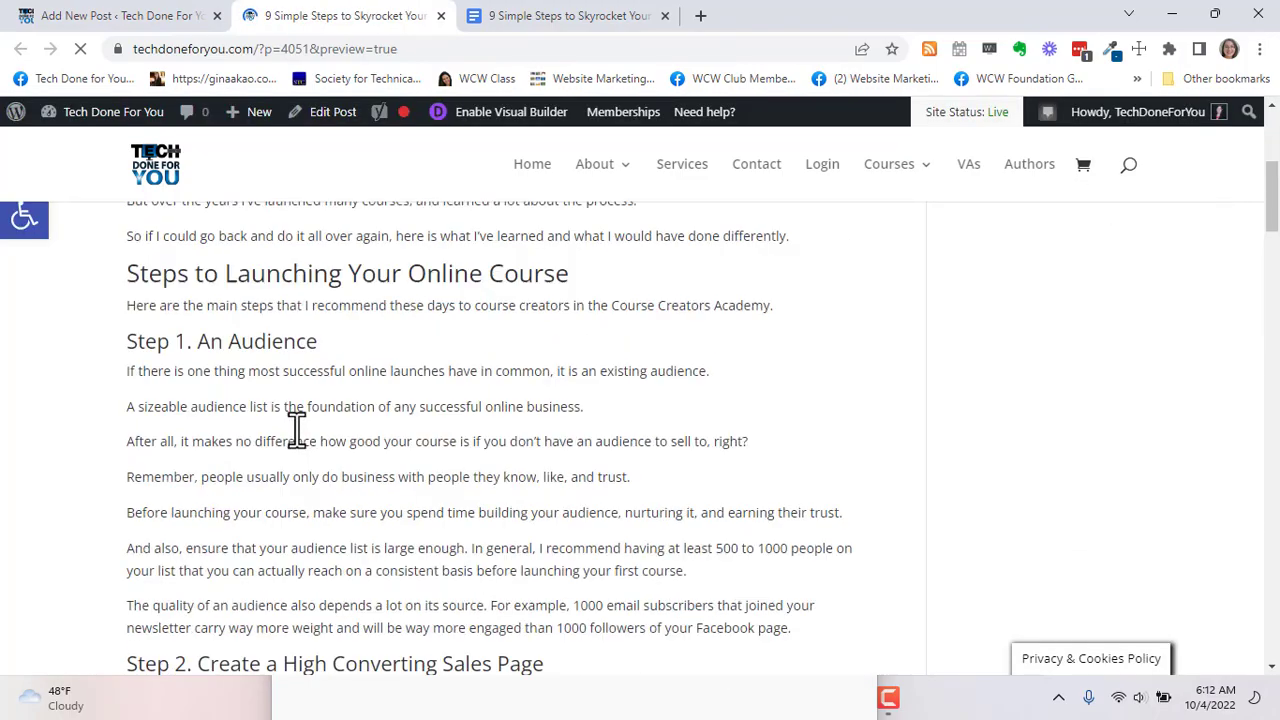
scroll(314, 443, down, 7)
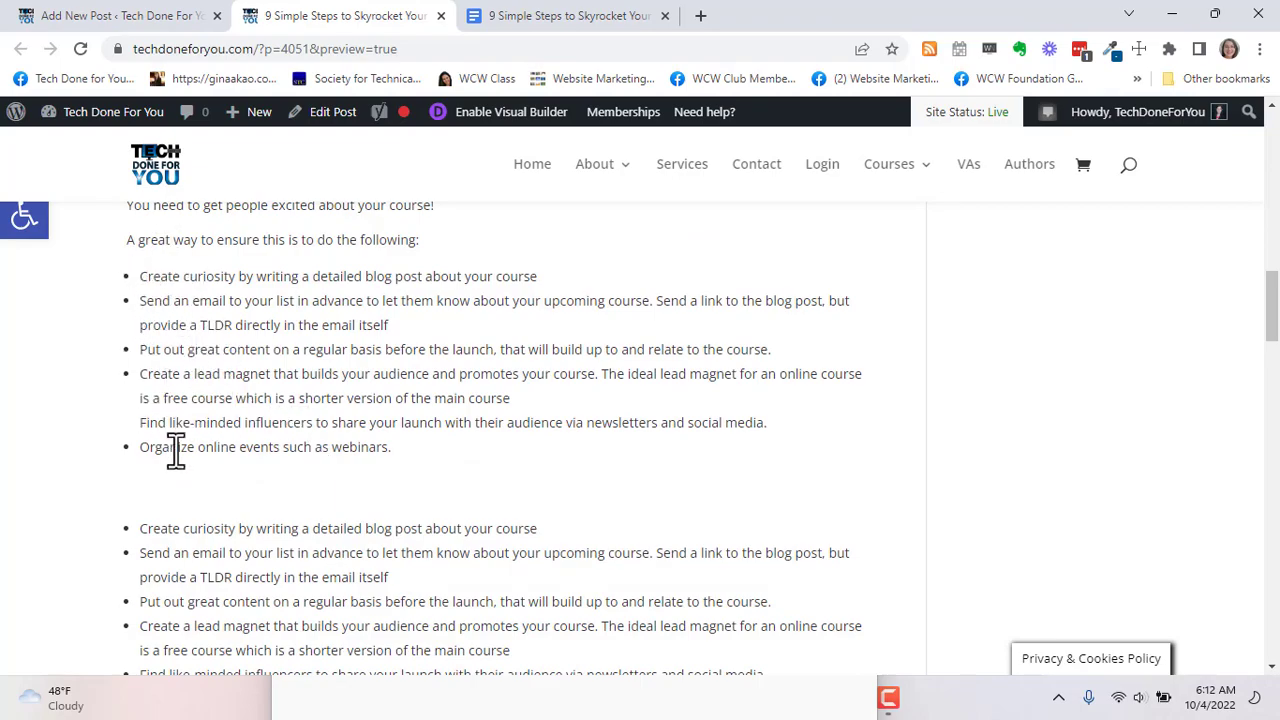
click(441, 16)
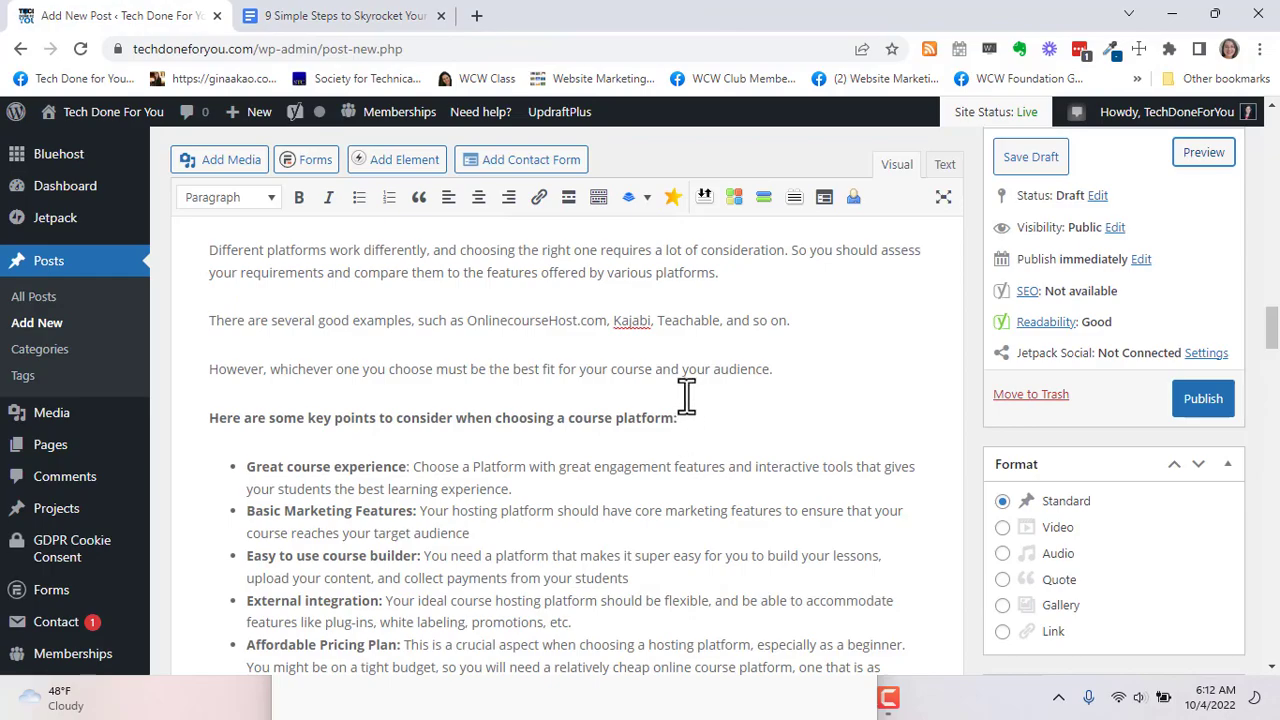
Delete the bold pasted bulleted list under Step 3 and the empty paragraphs above the original list
scroll(658, 420, up, 7)
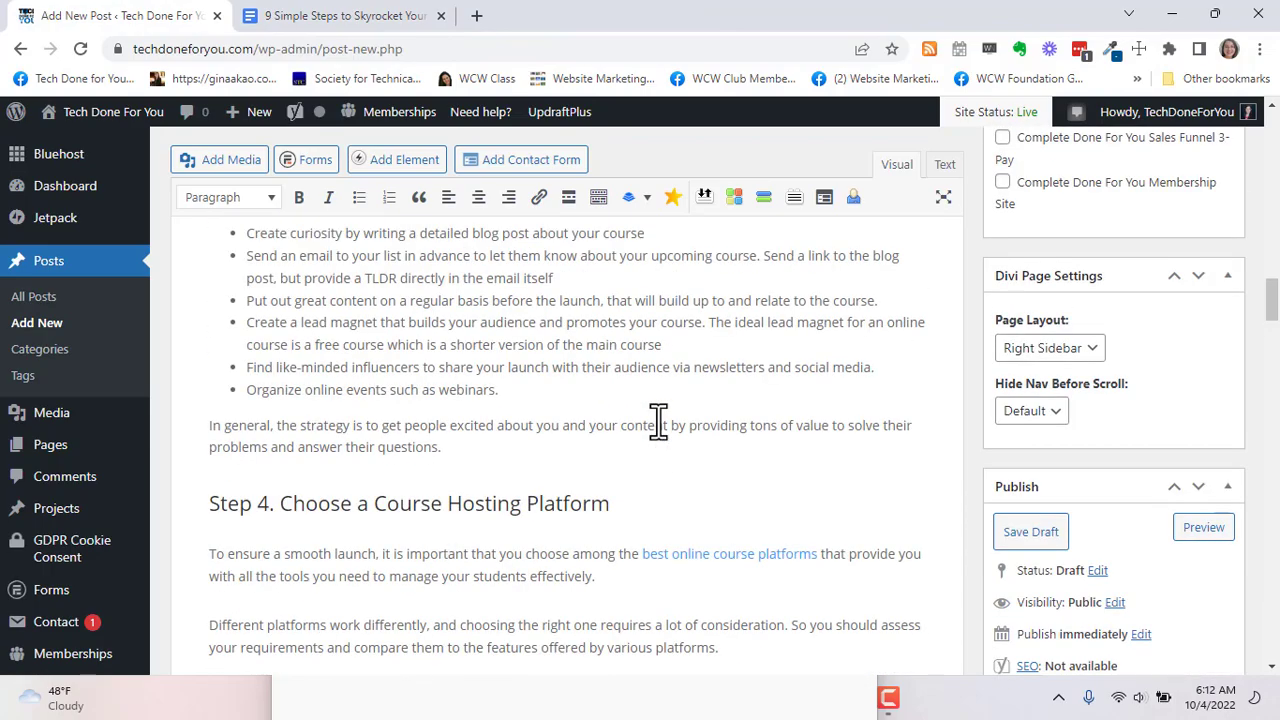
scroll(657, 422, up, 1)
scroll(655, 420, down, 2)
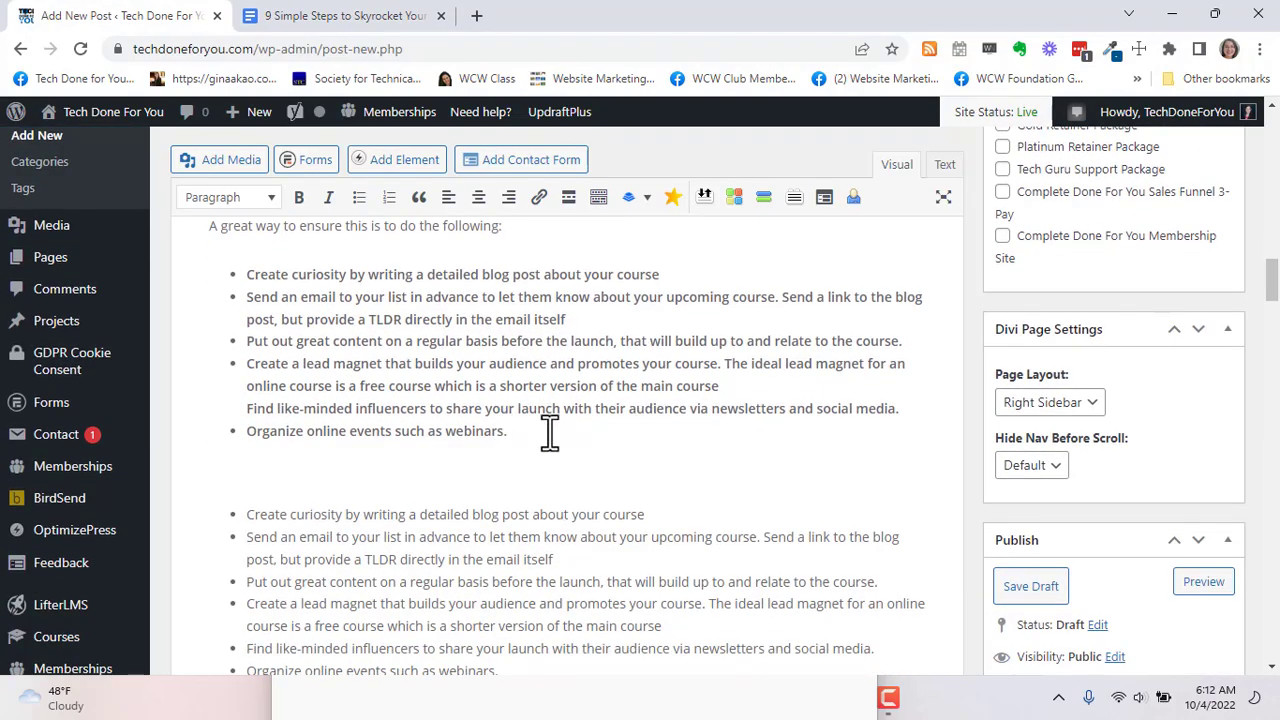
drag(549, 432, 163, 277)
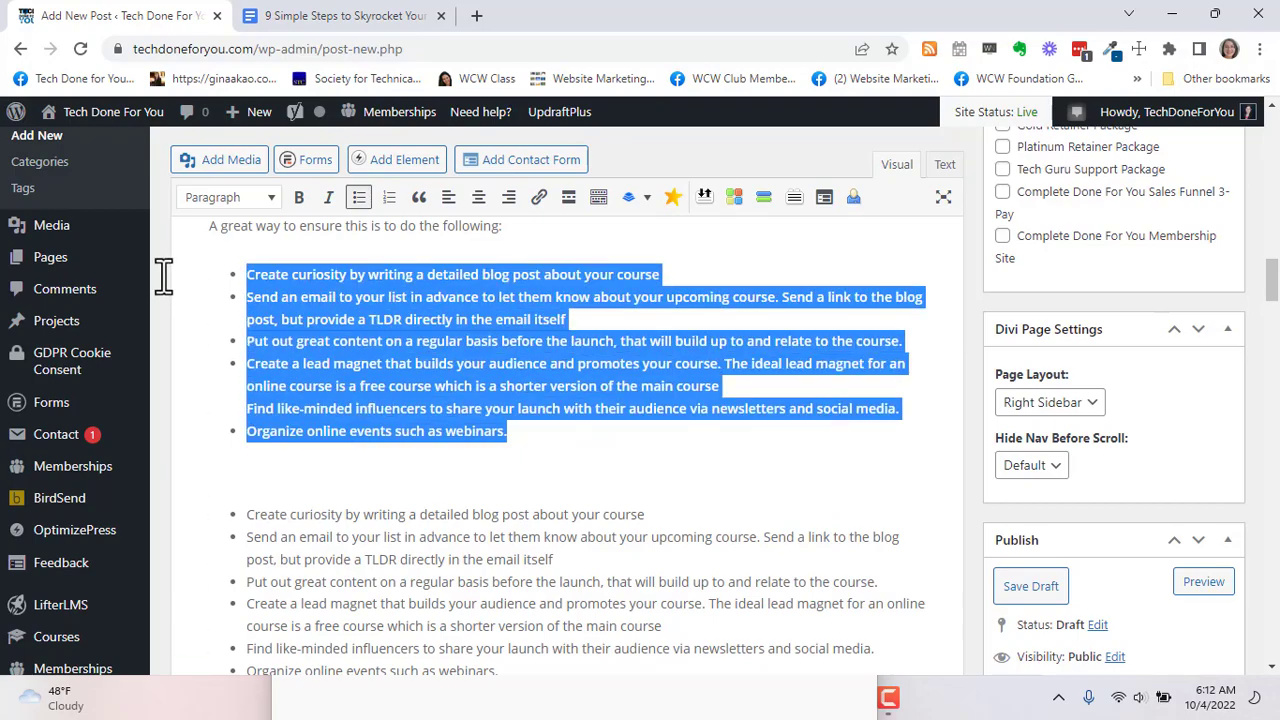
key(BackSpace)
key(BackSpace)
key(BackSpace)
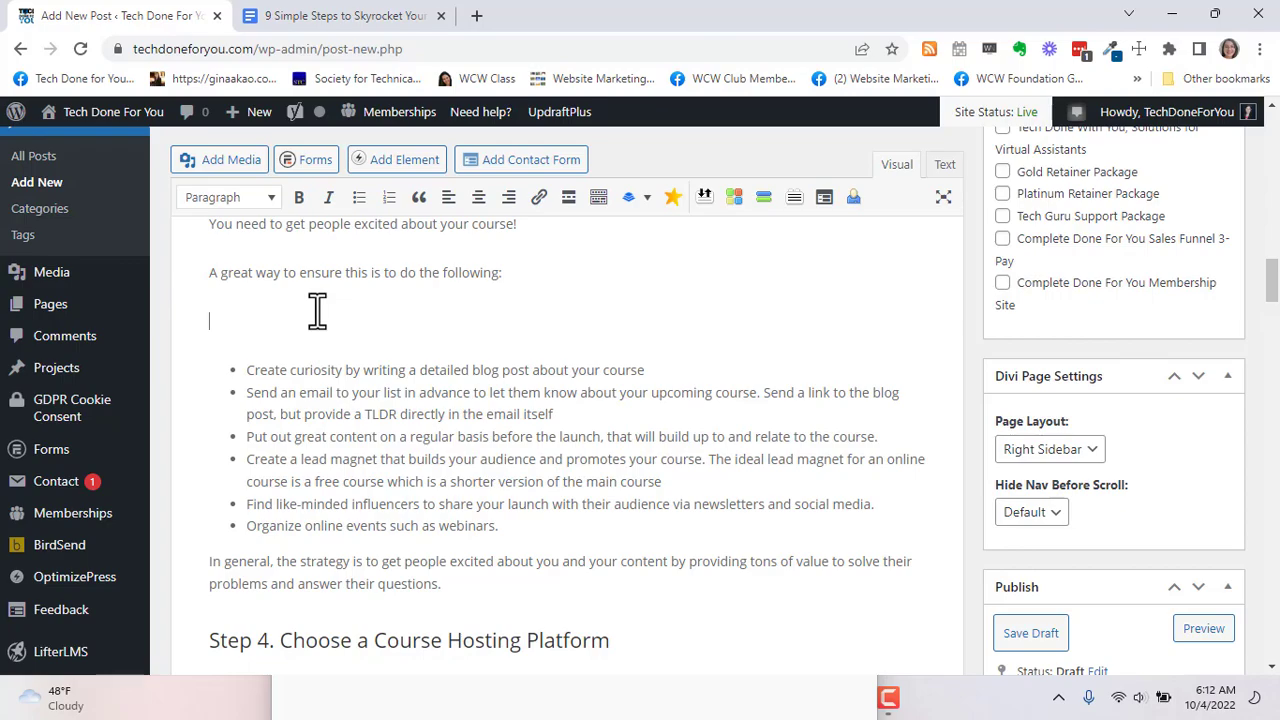
key(BackSpace)
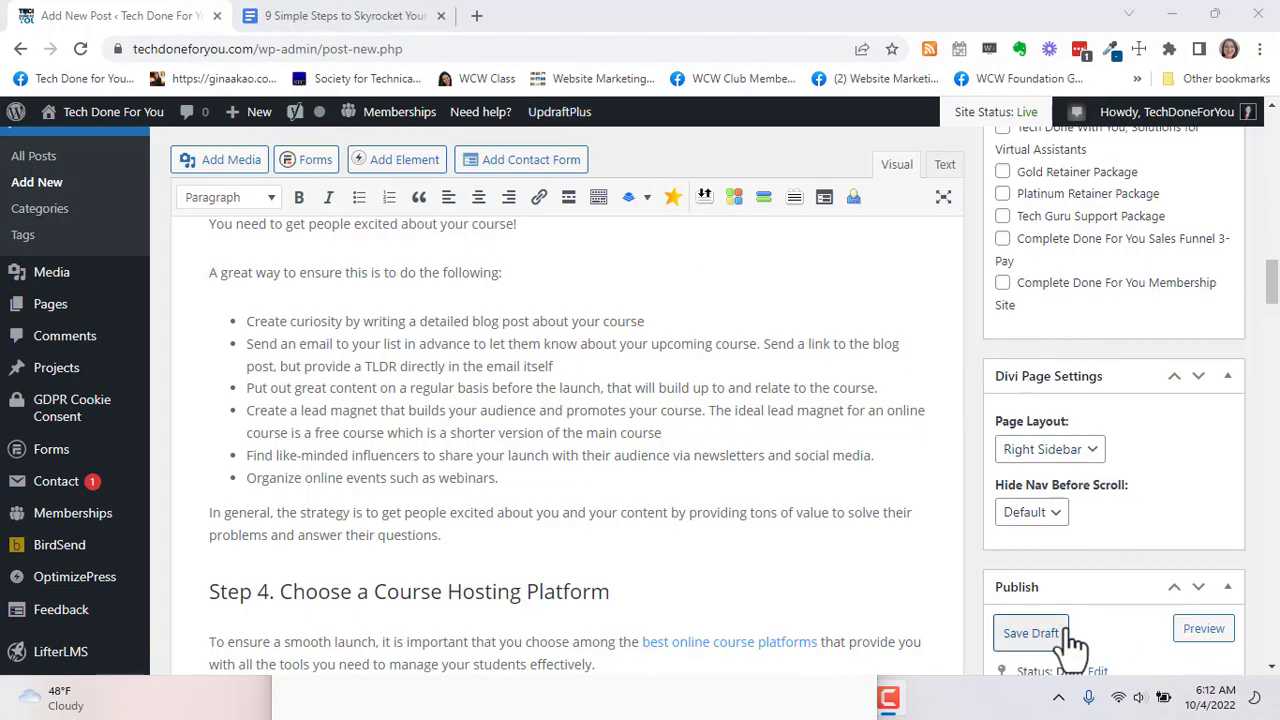
Save the post as a draft
scroll(1057, 646, down, 3)
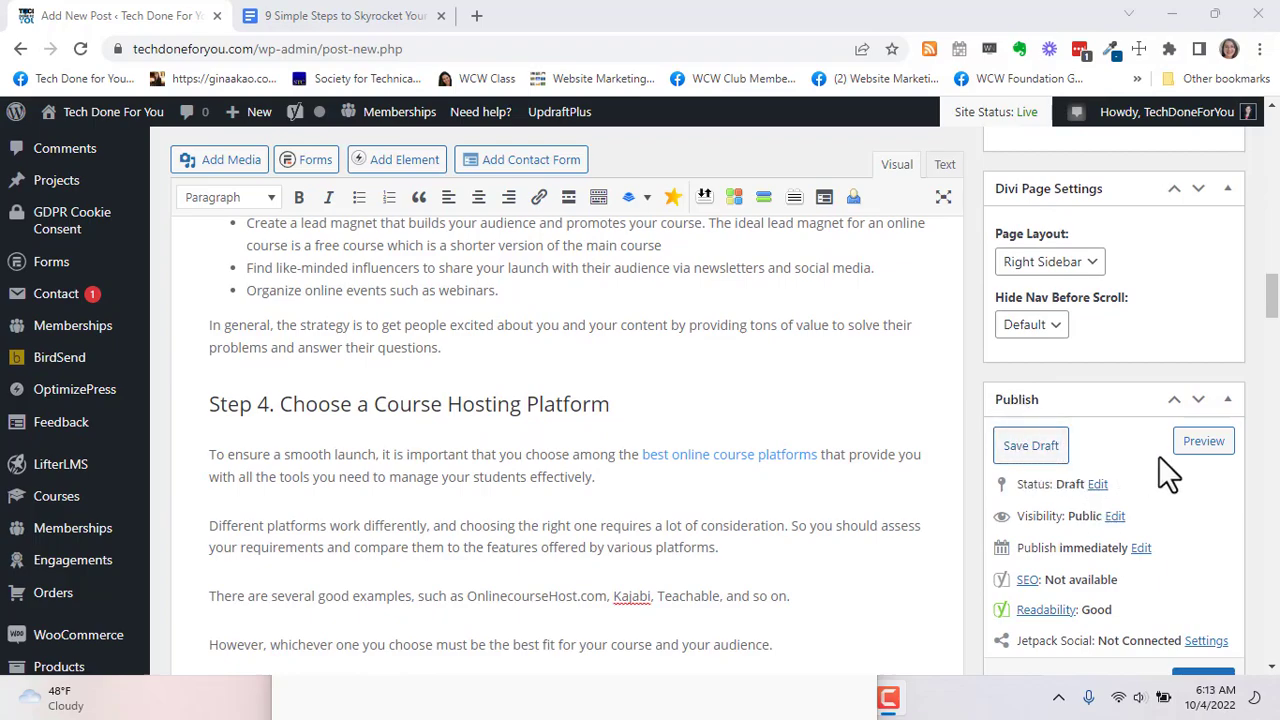
scroll(1170, 480, down, 3)
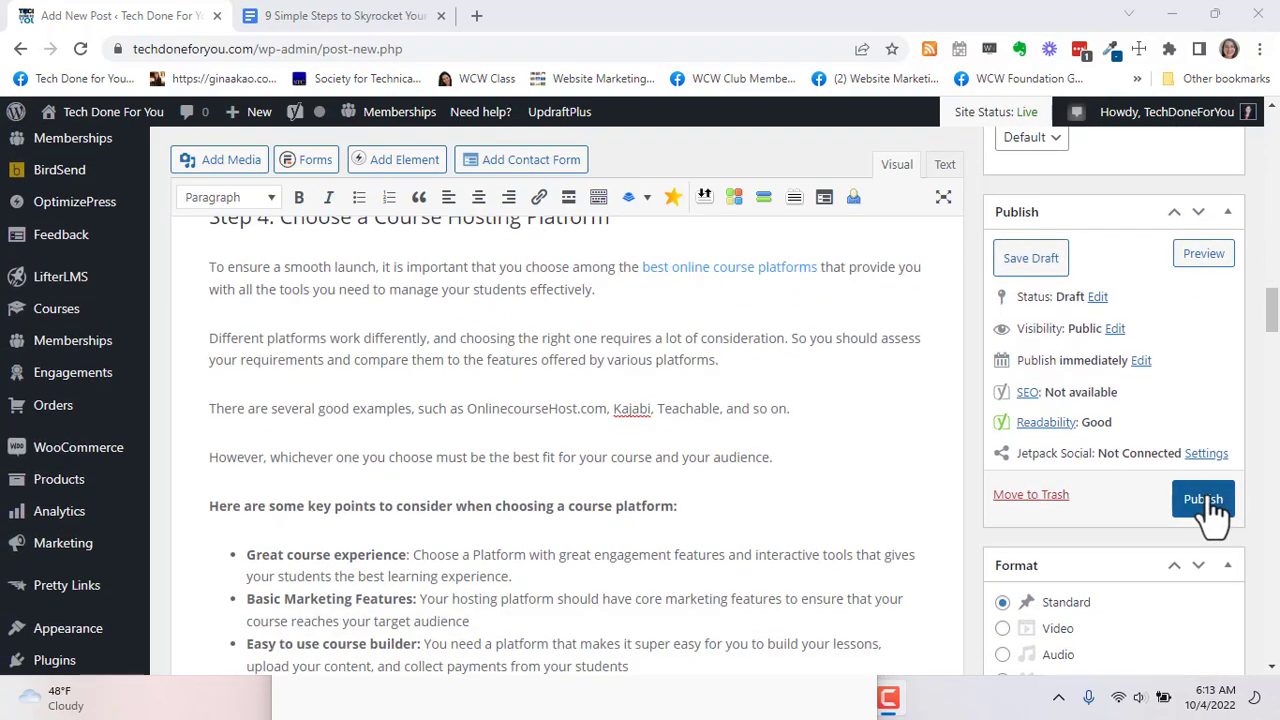
click(1045, 265)
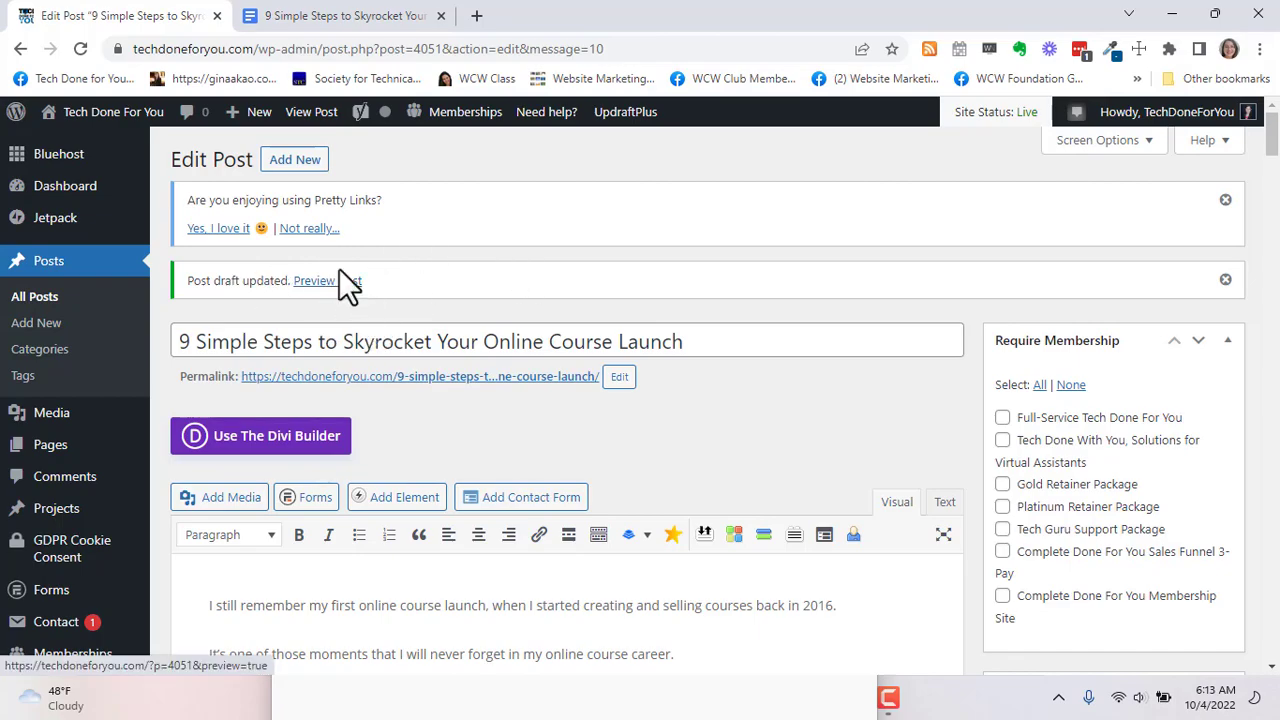
scroll(345, 280, down, 2)
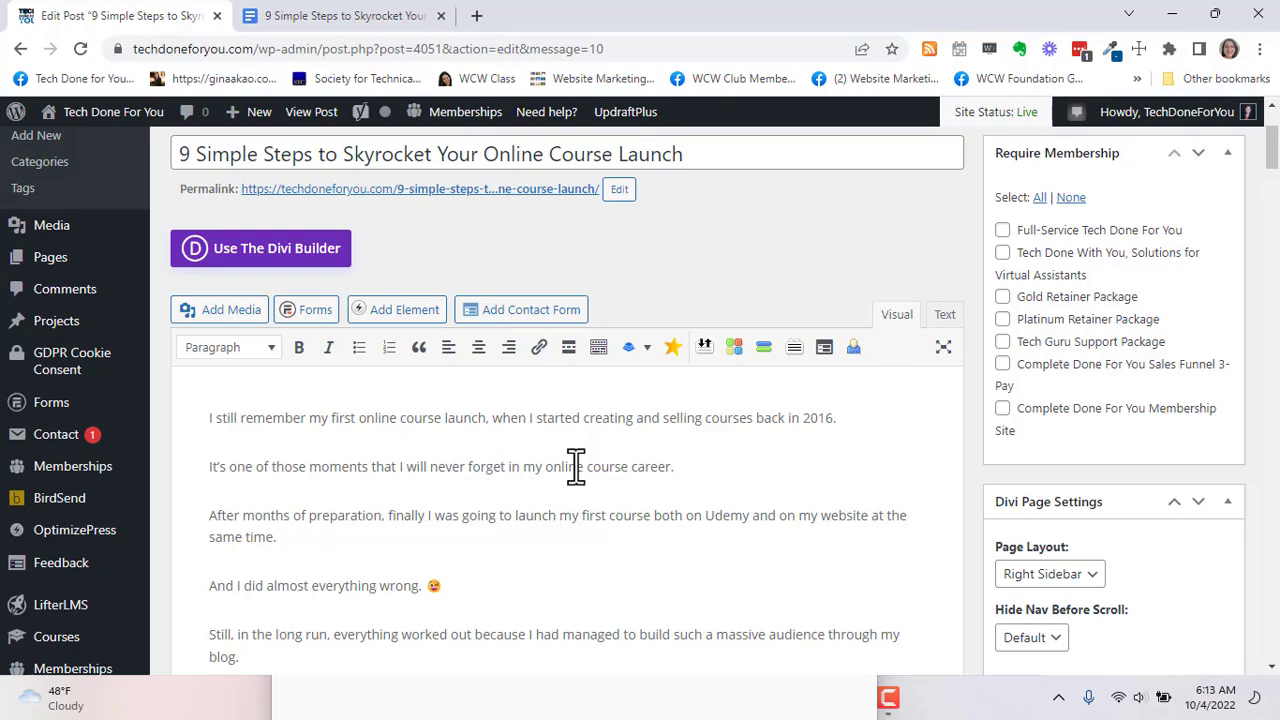
scroll(1207, 470, up, 3)
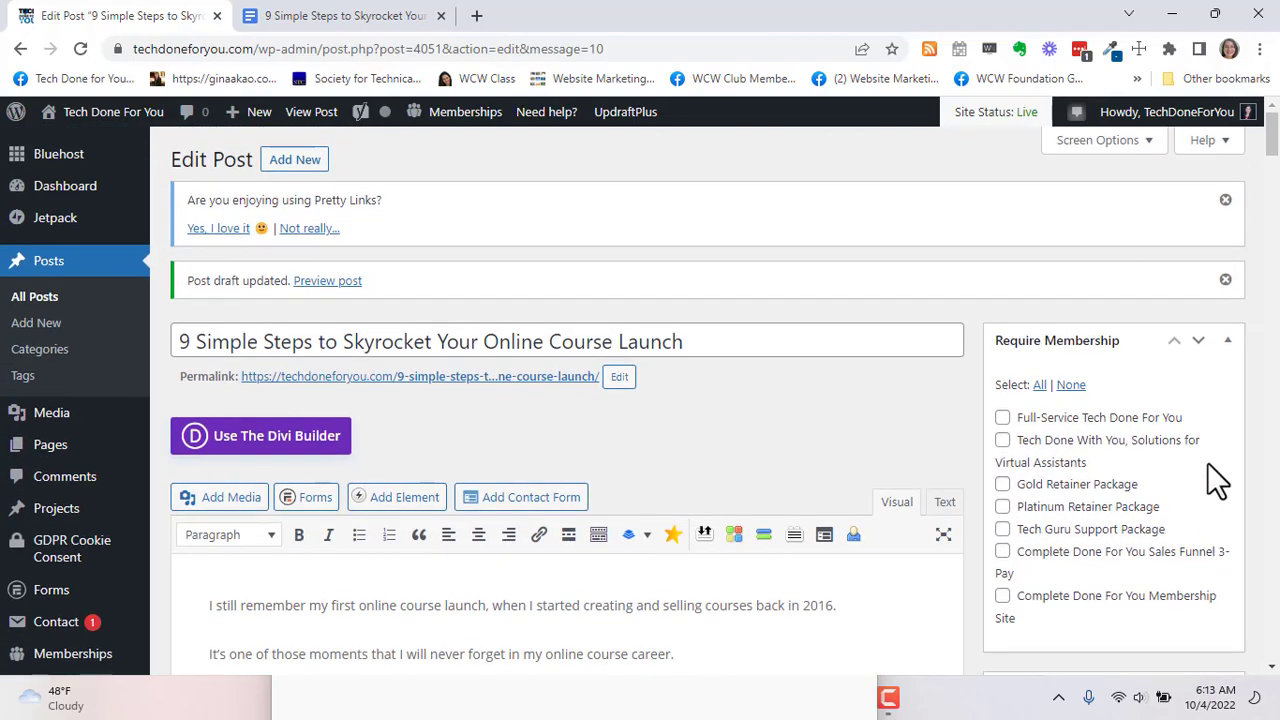
scroll(1207, 470, down, 6)
scroll(1207, 462, down, 2)
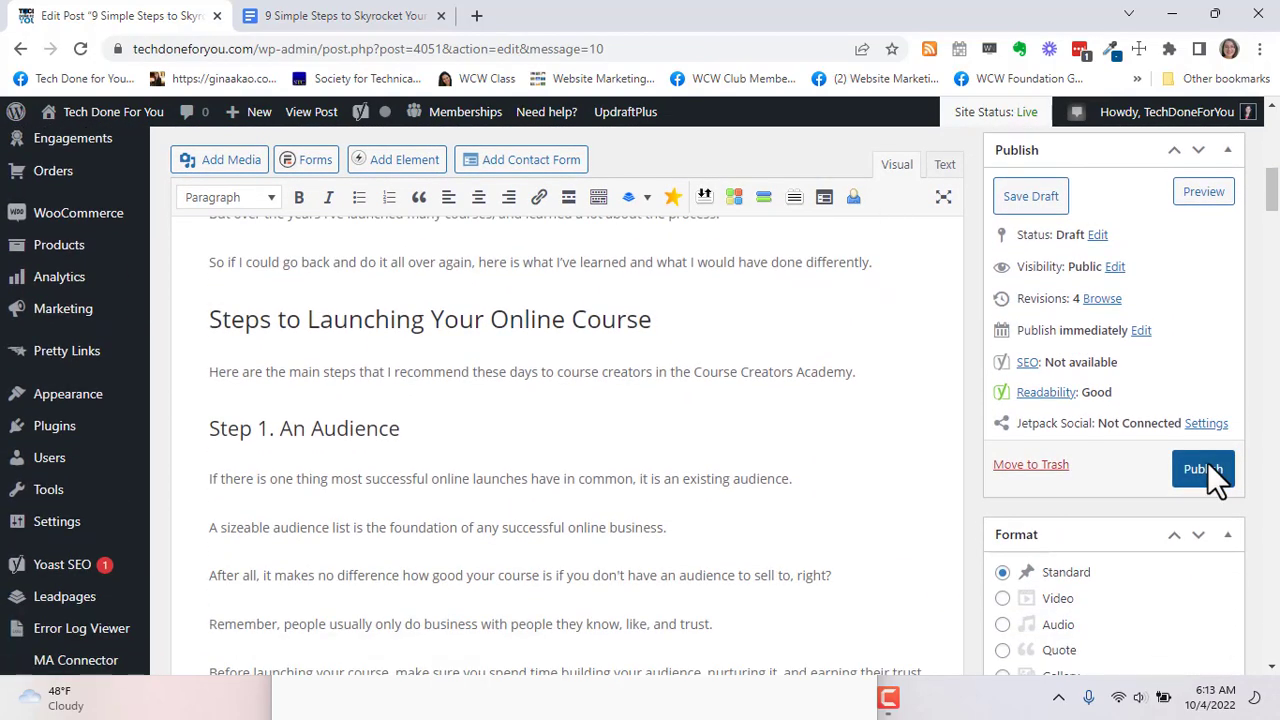